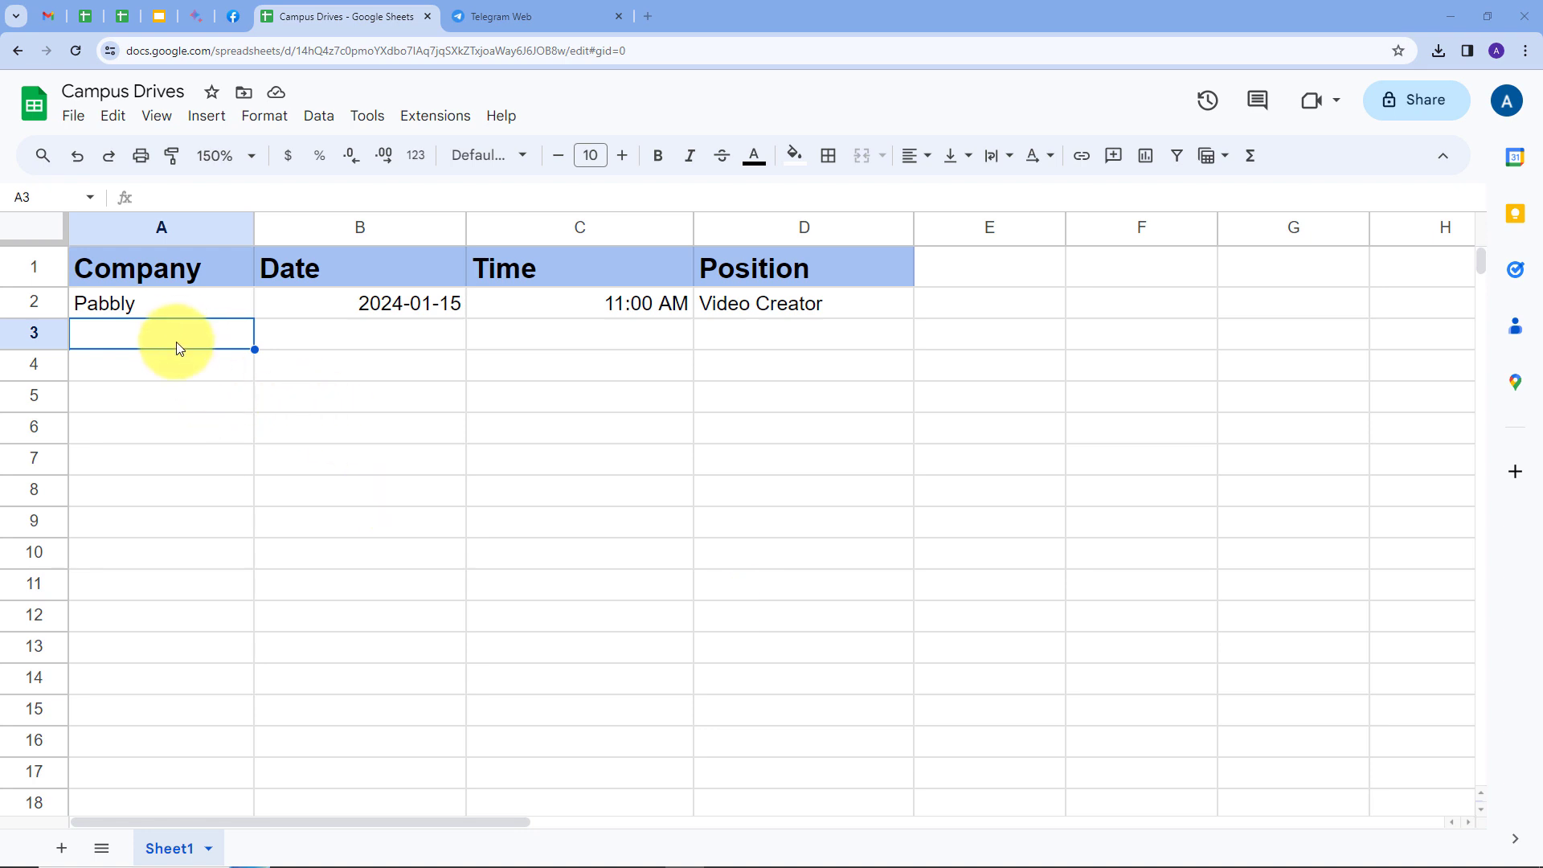
left_click(491, 16)
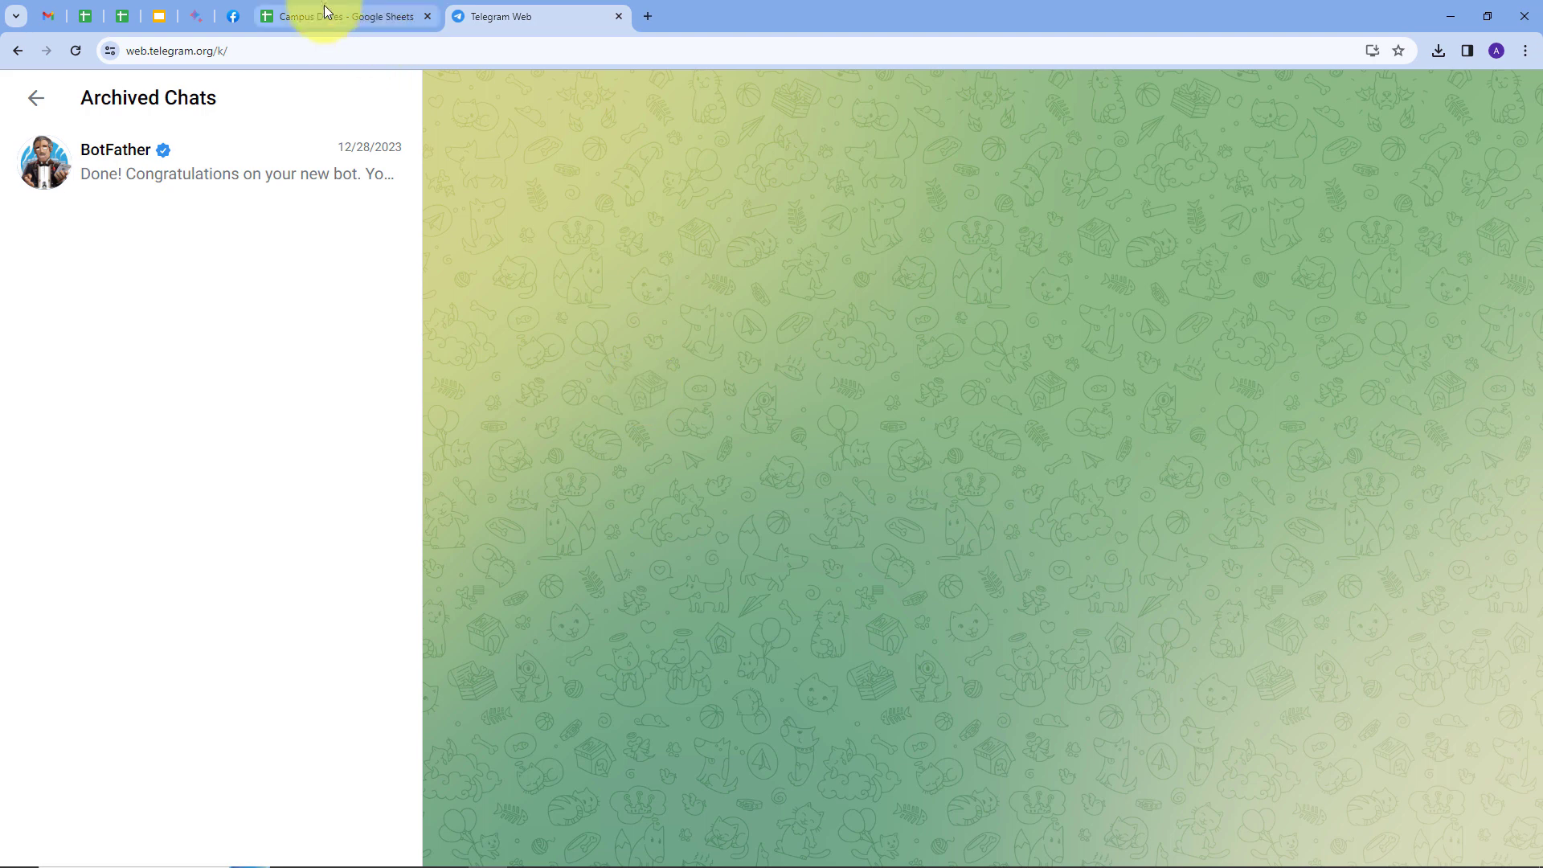
left_click(353, 16)
left_click(482, 11)
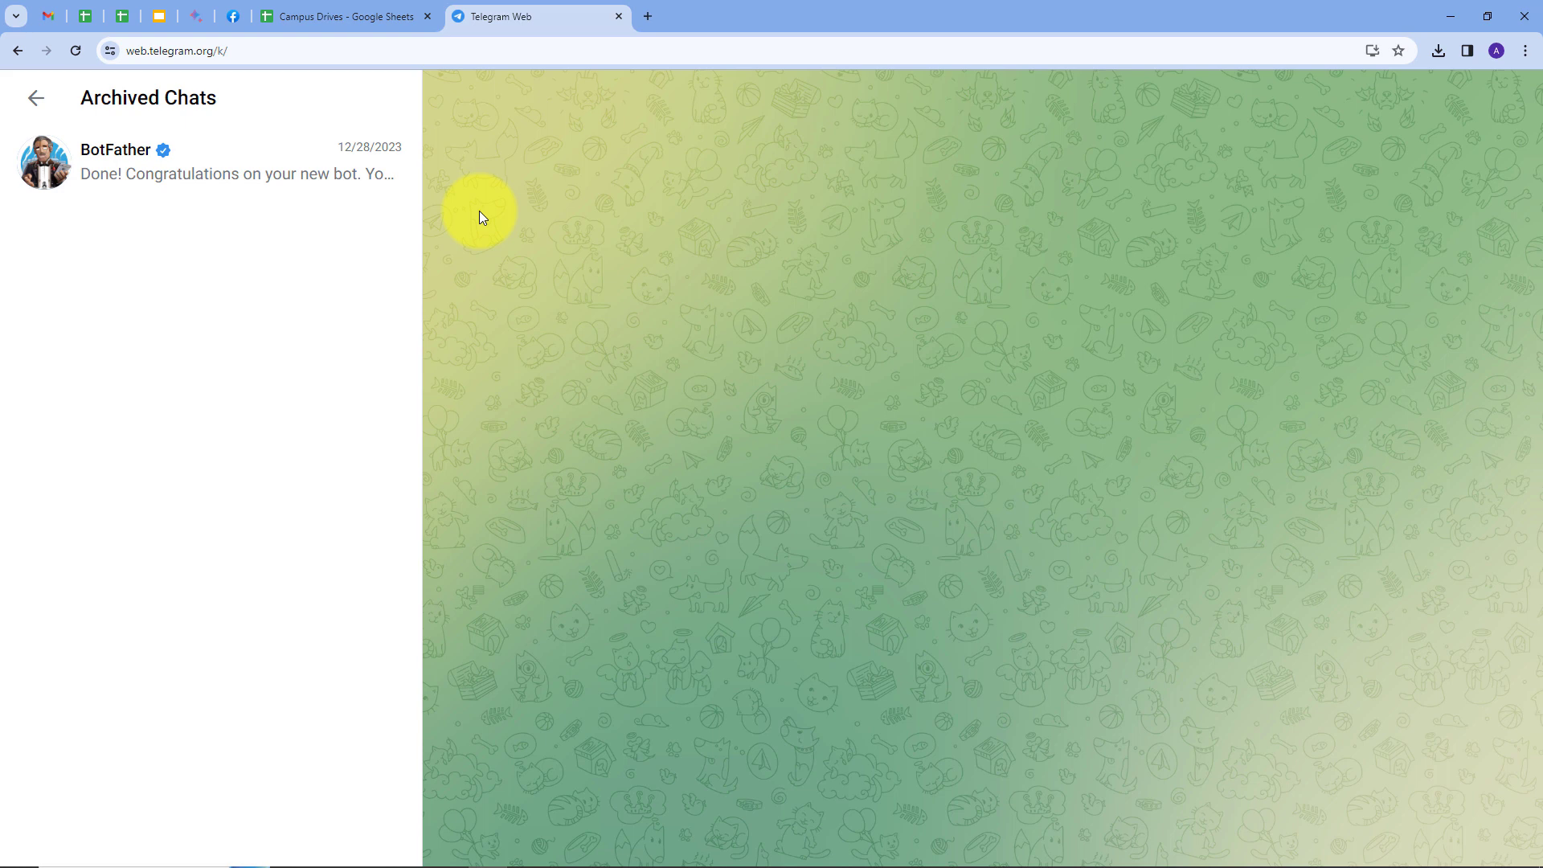
- Go to pabbly.com in a new browser tab, sign in and open Pabbly Connect
left_click(649, 14)
type("pabbly.com")
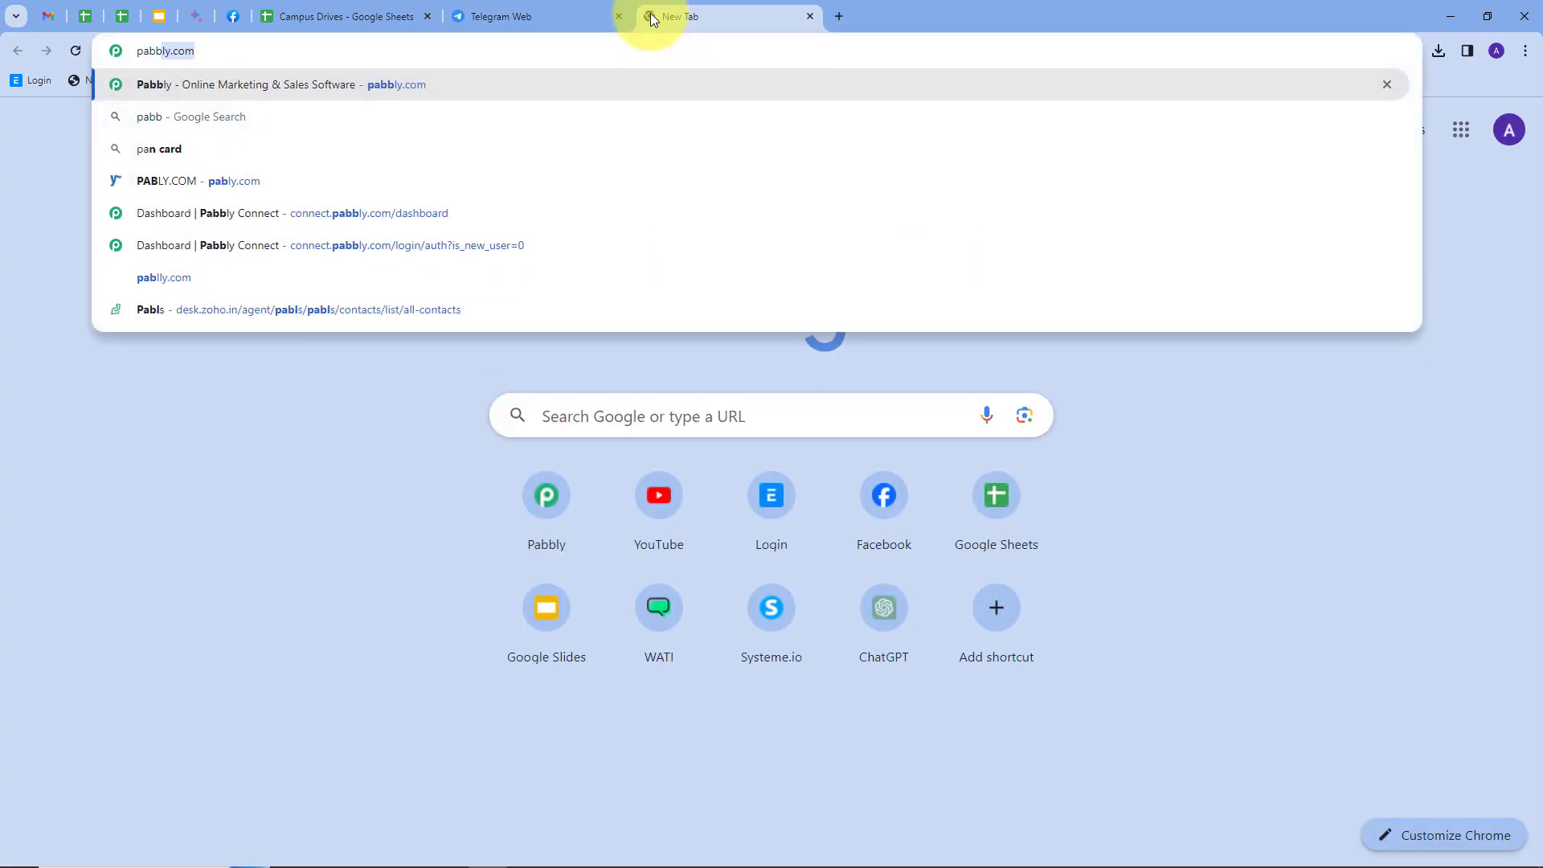
key("Return")
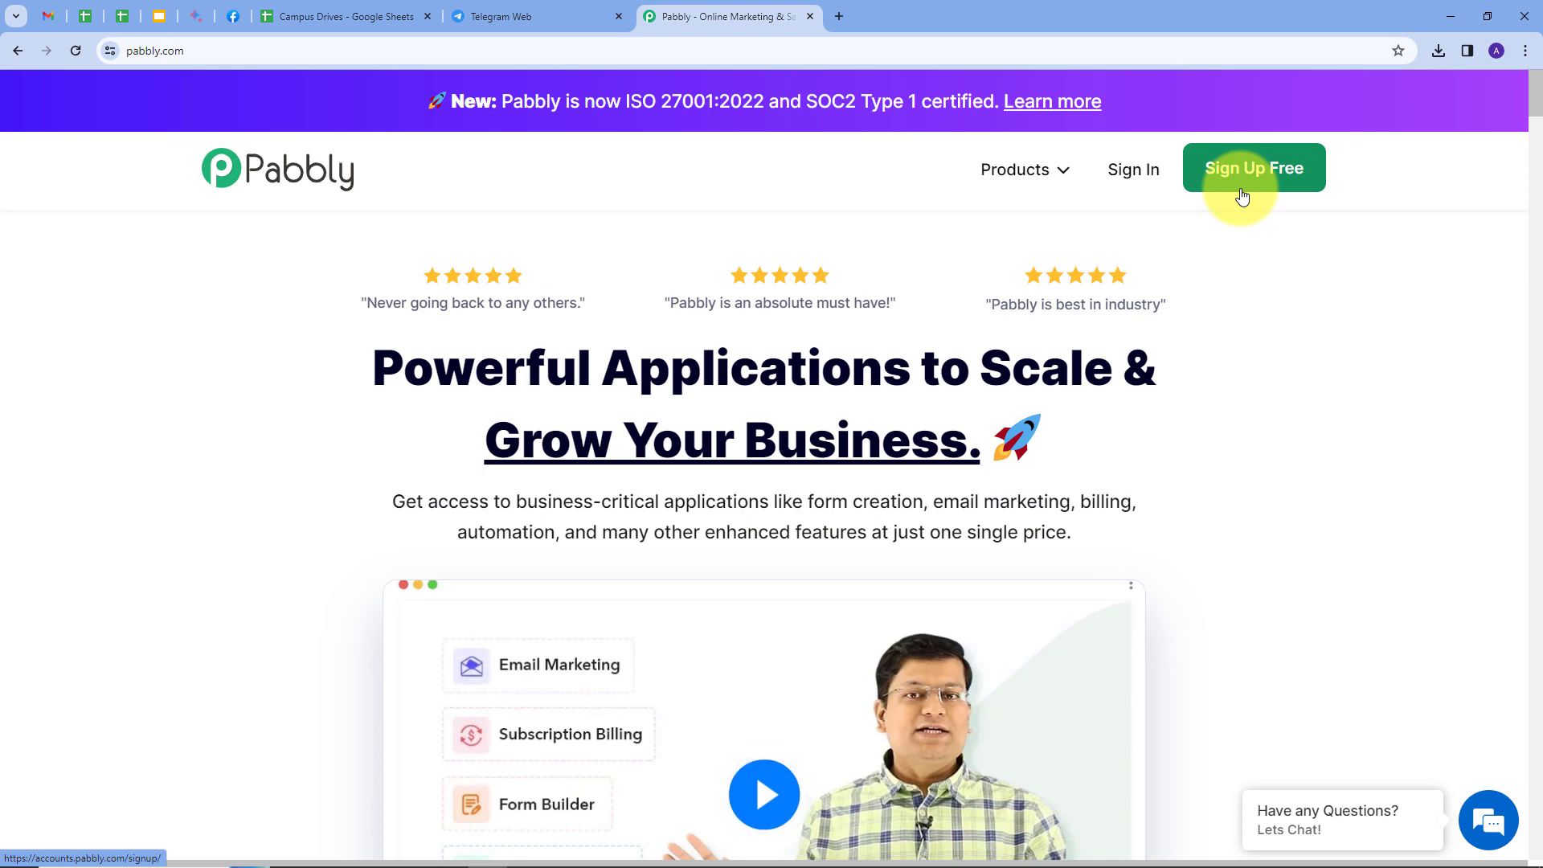
left_click(1129, 181)
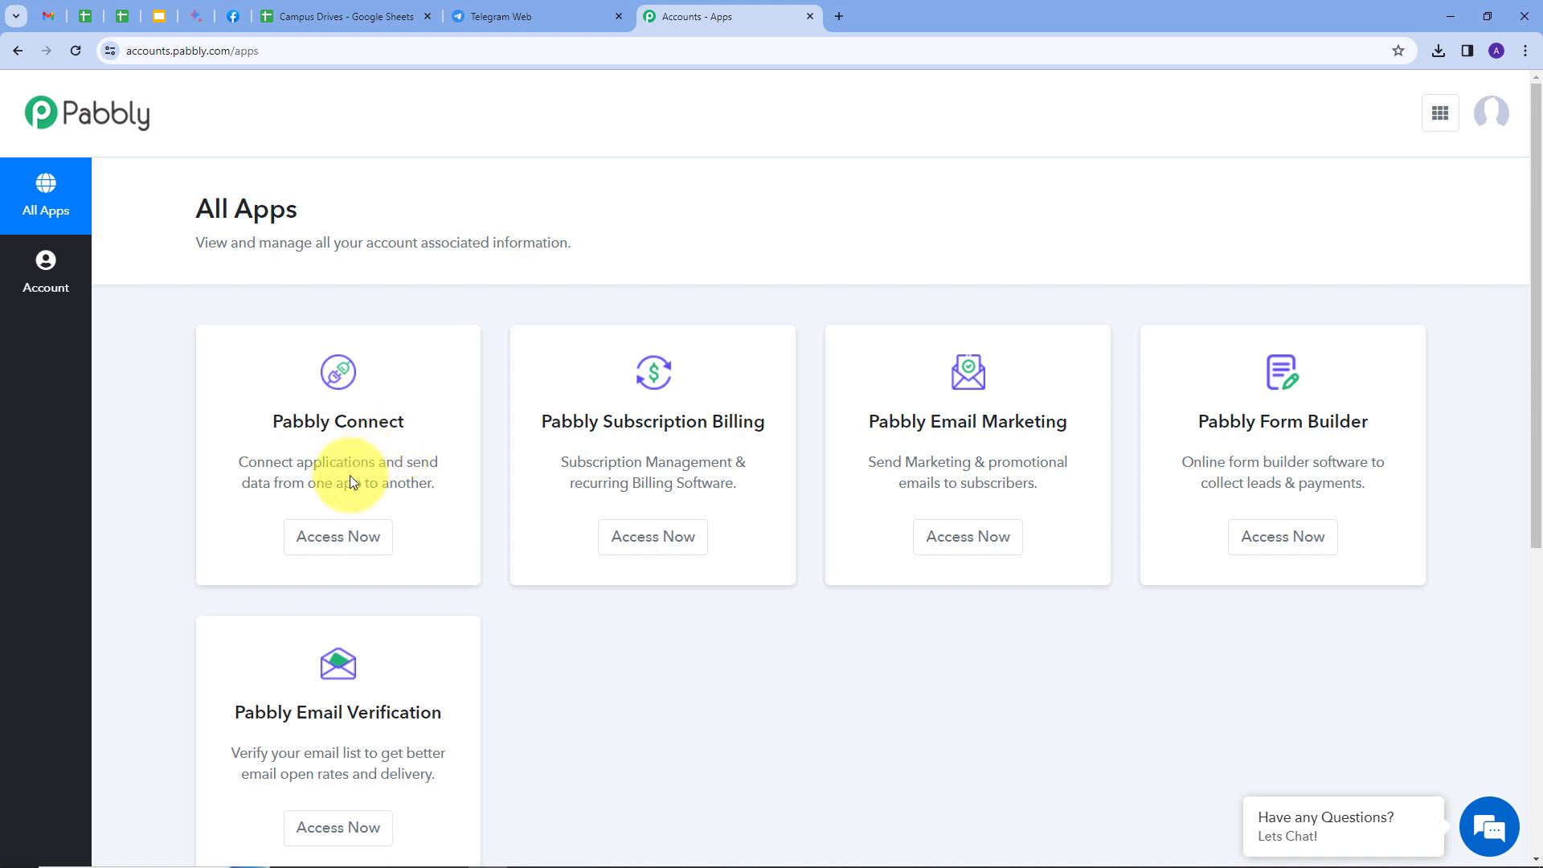
left_click(328, 540)
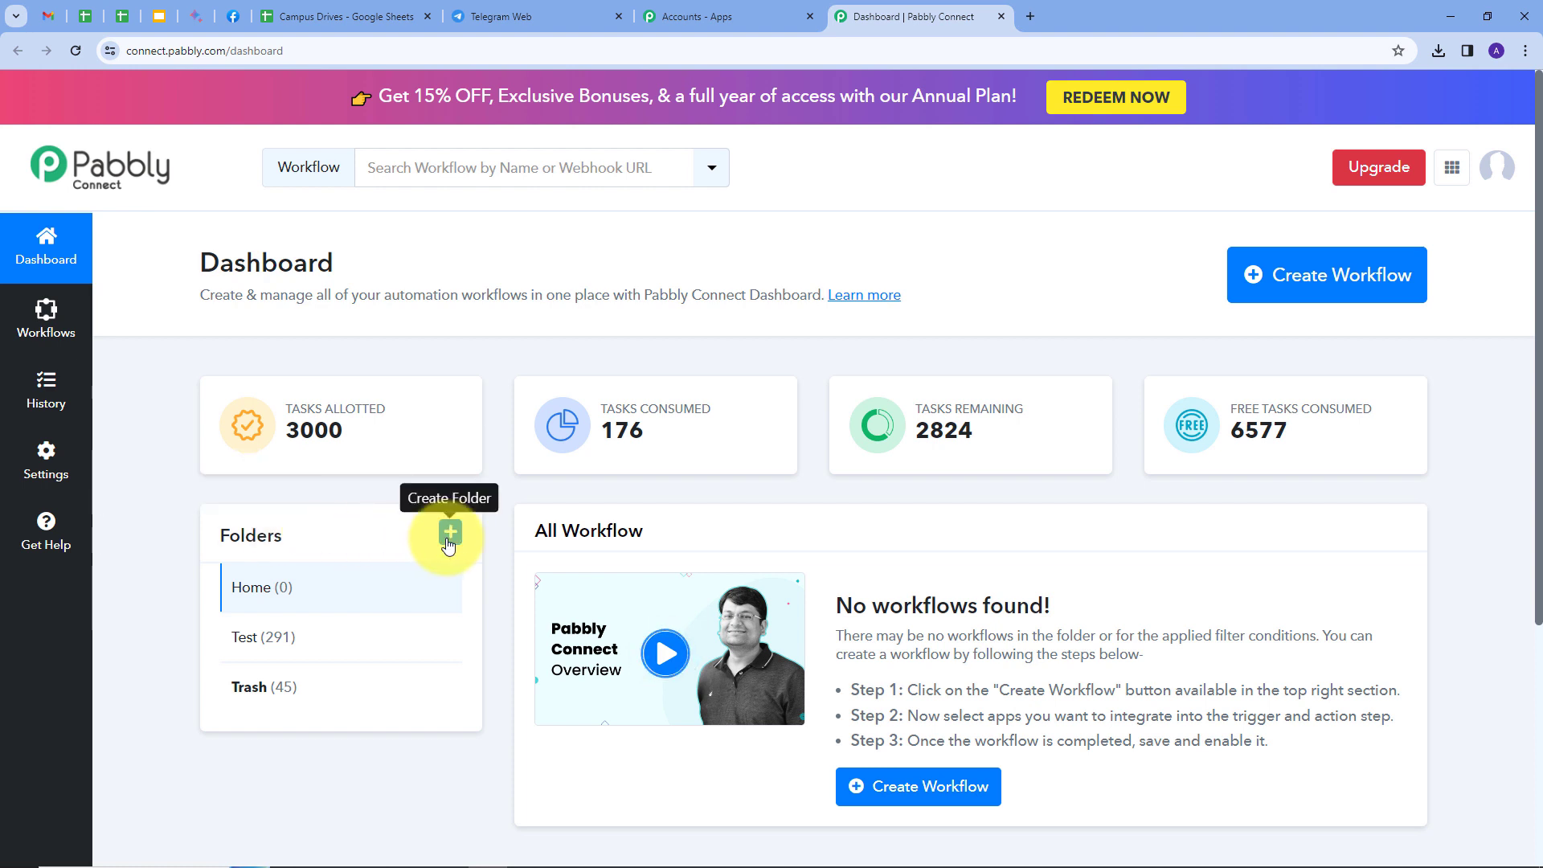
- Create a workflow named "Send Campus Drive Notification to Students on Telegram" in the Home folder
left_click(1258, 290)
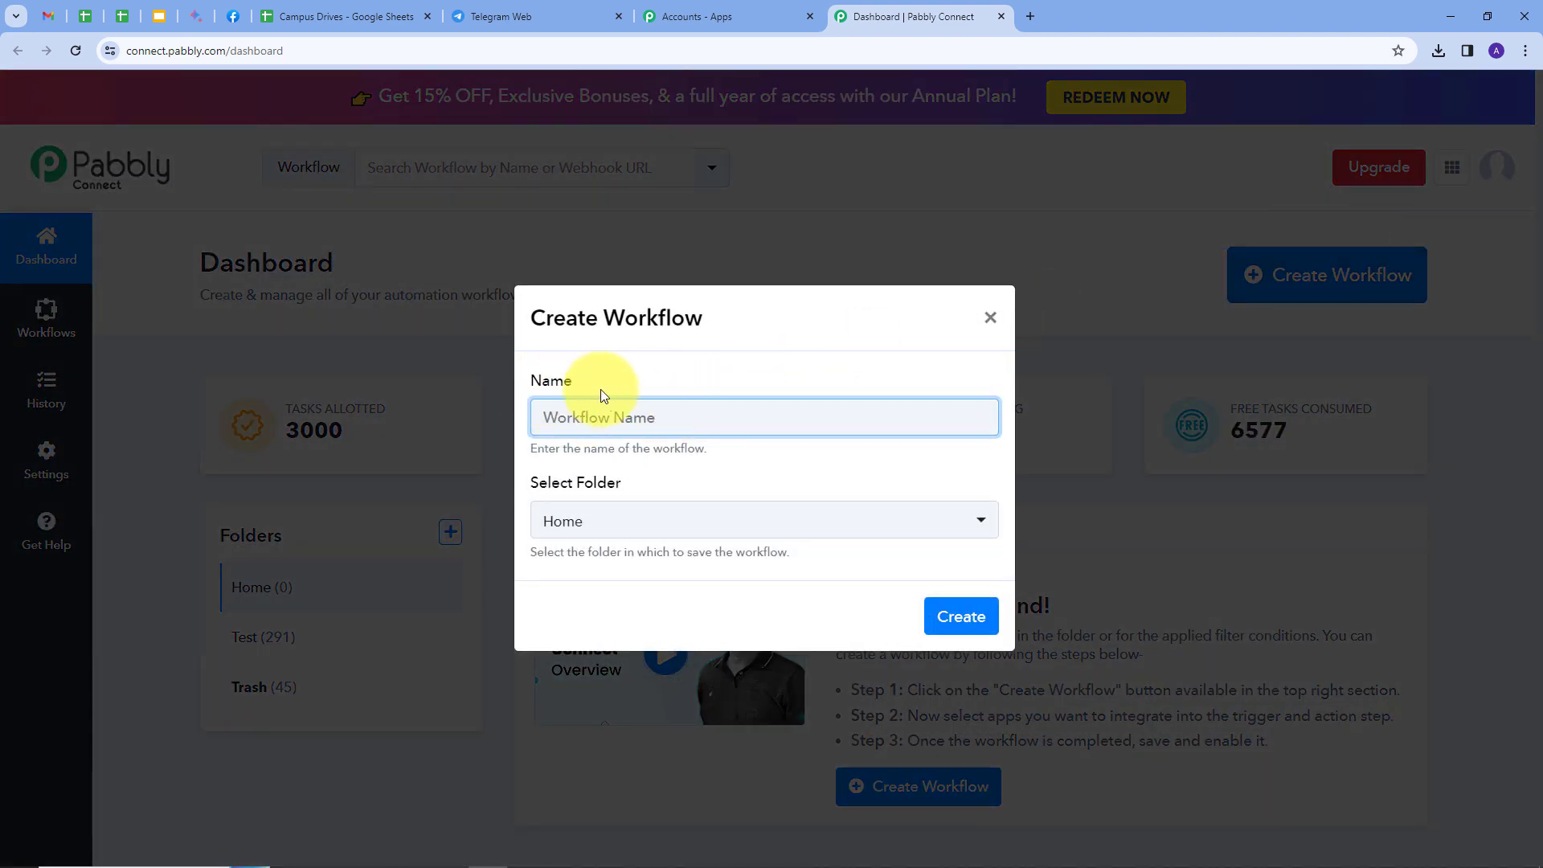
left_click(662, 381)
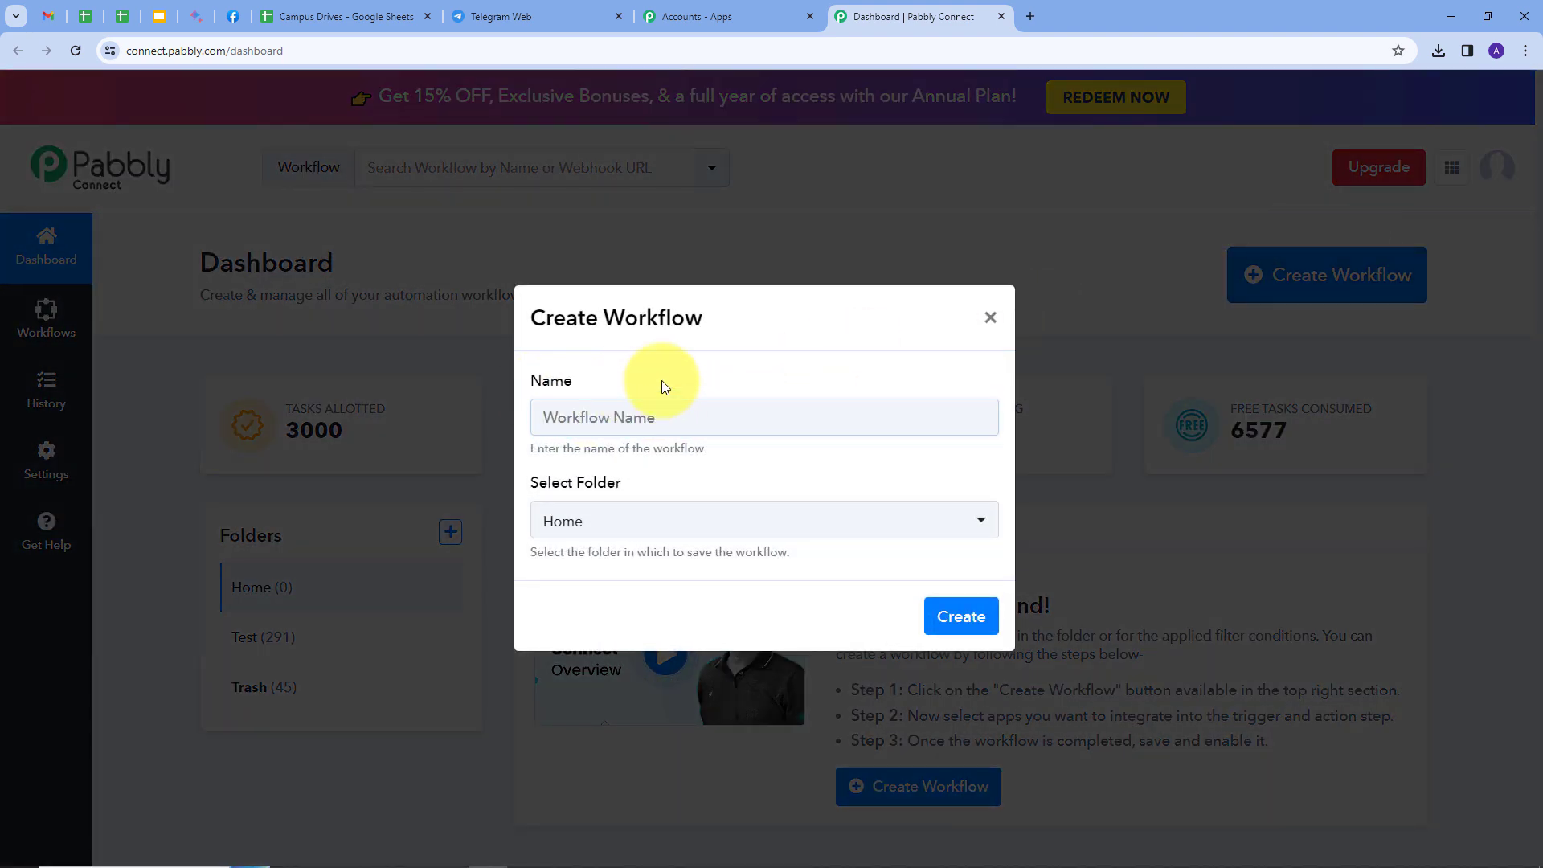
left_click(552, 420)
type("Send Campus Drive Notification to Students on Telegram")
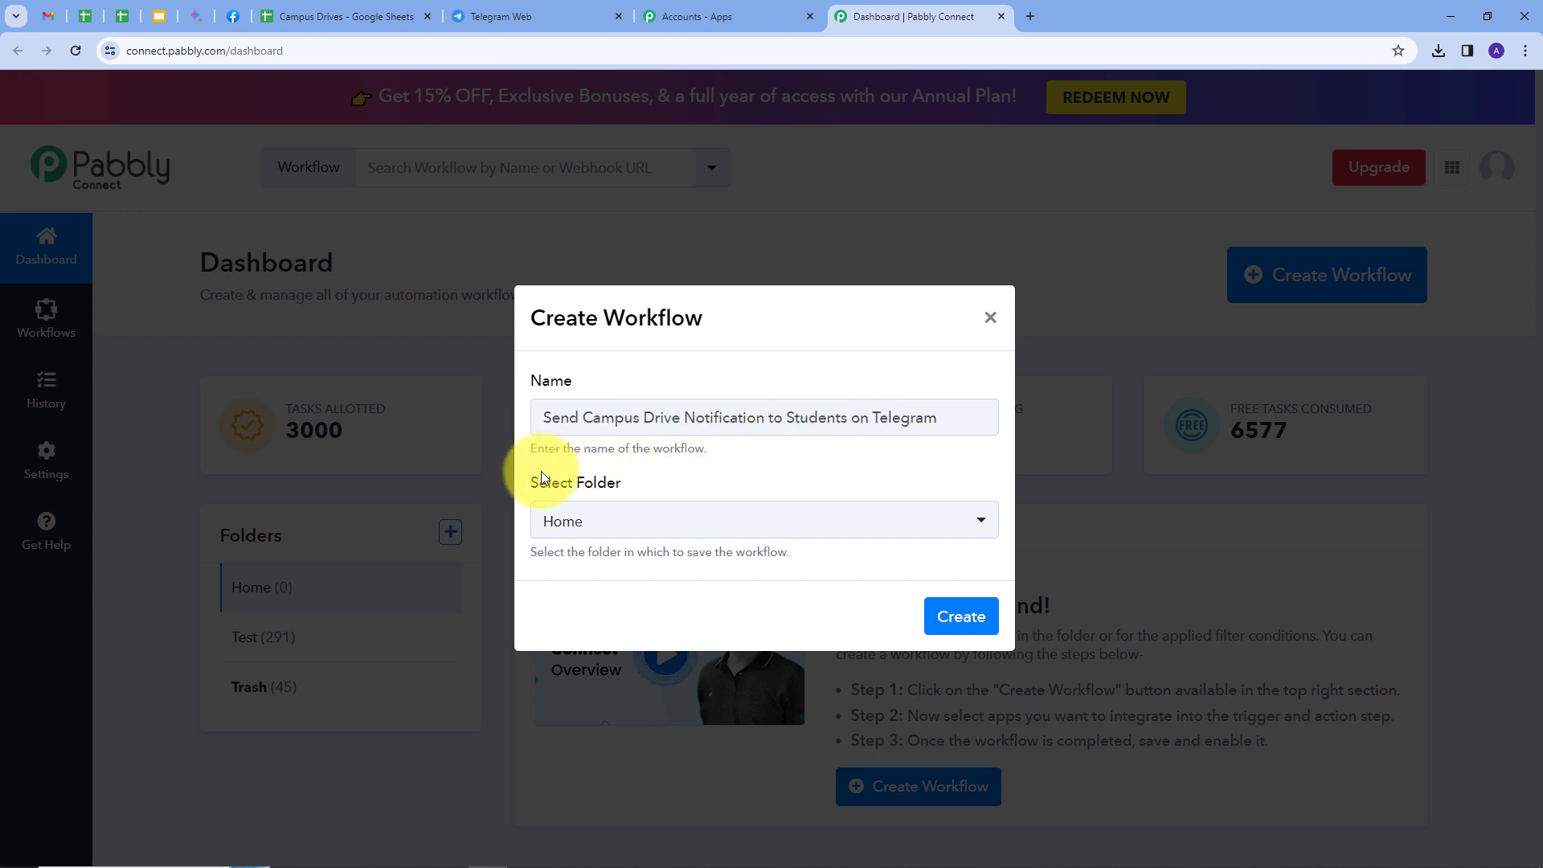
left_click(620, 523)
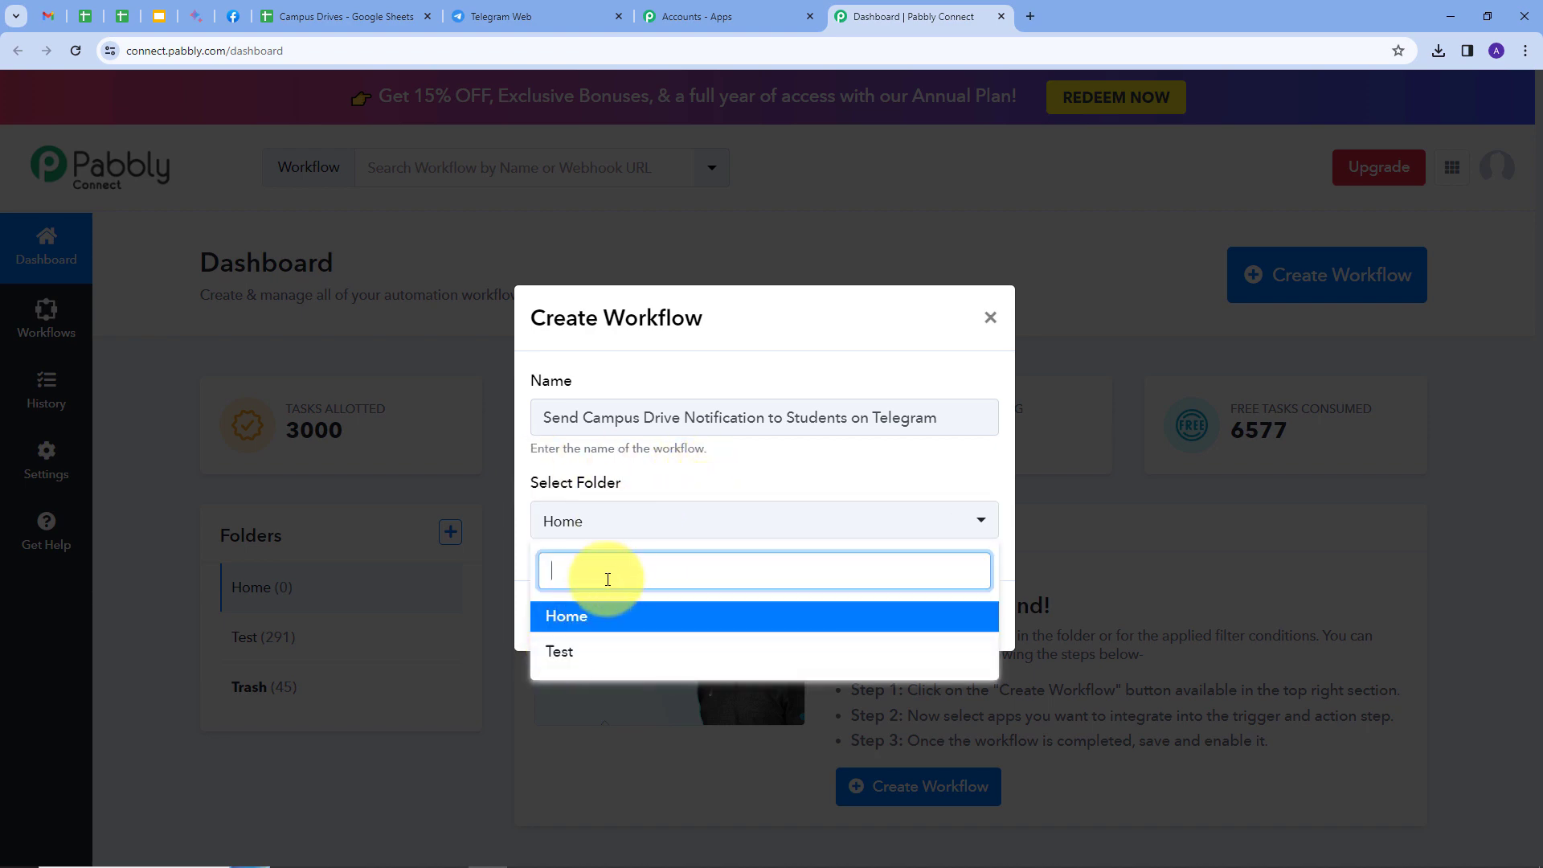
left_click(568, 616)
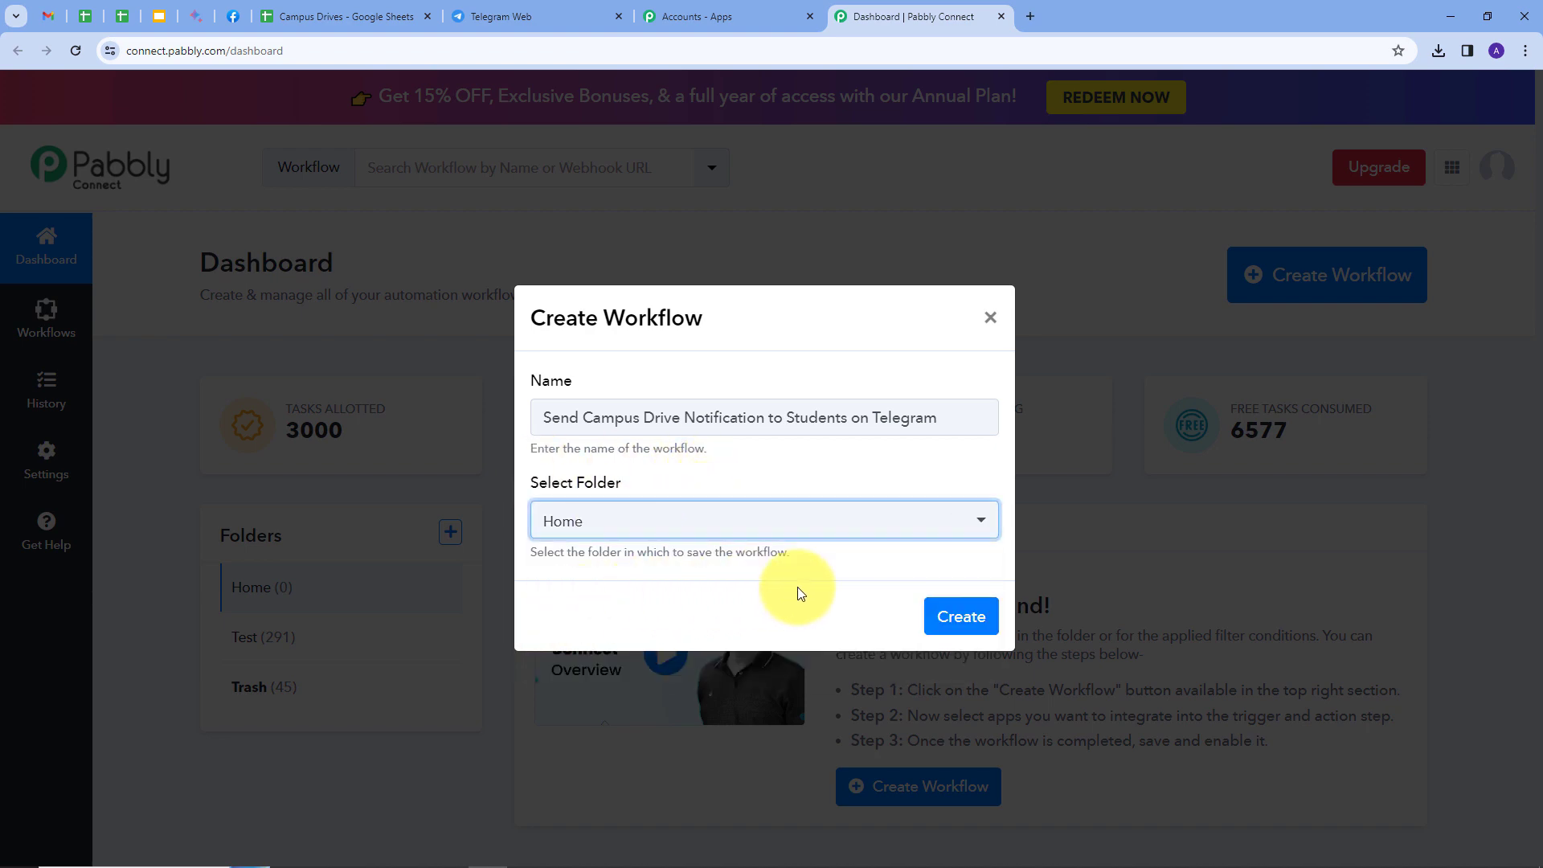
left_click(961, 614)
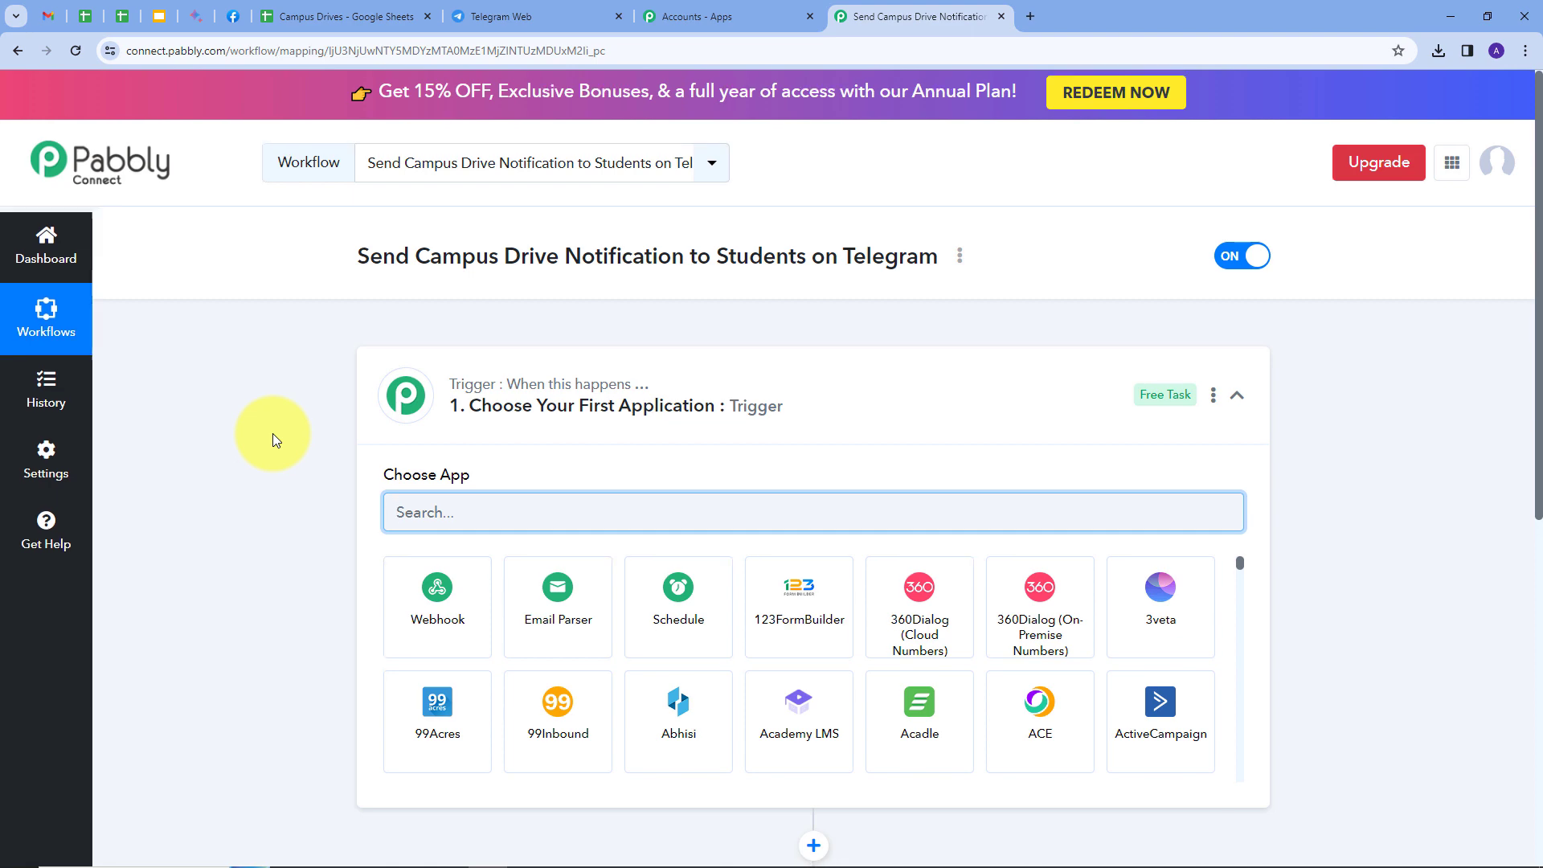
- Set the workflow's trigger to Google Sheets with the event New or Updated Spreadsheet Row
scroll(273, 432, "down", 4)
scroll(272, 432, "up", 2)
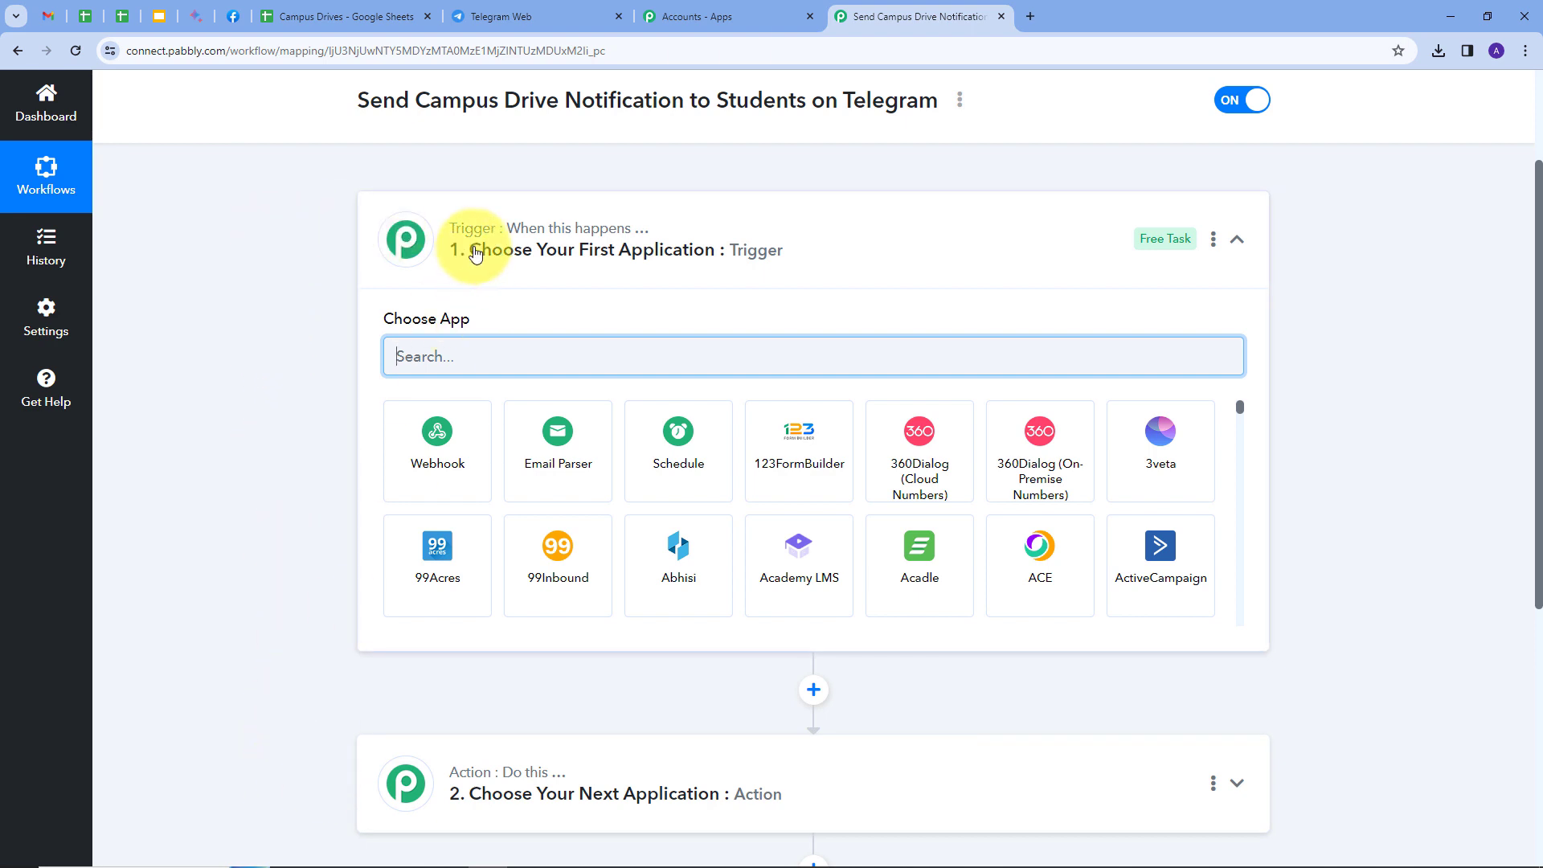
mouse_move(623, 233)
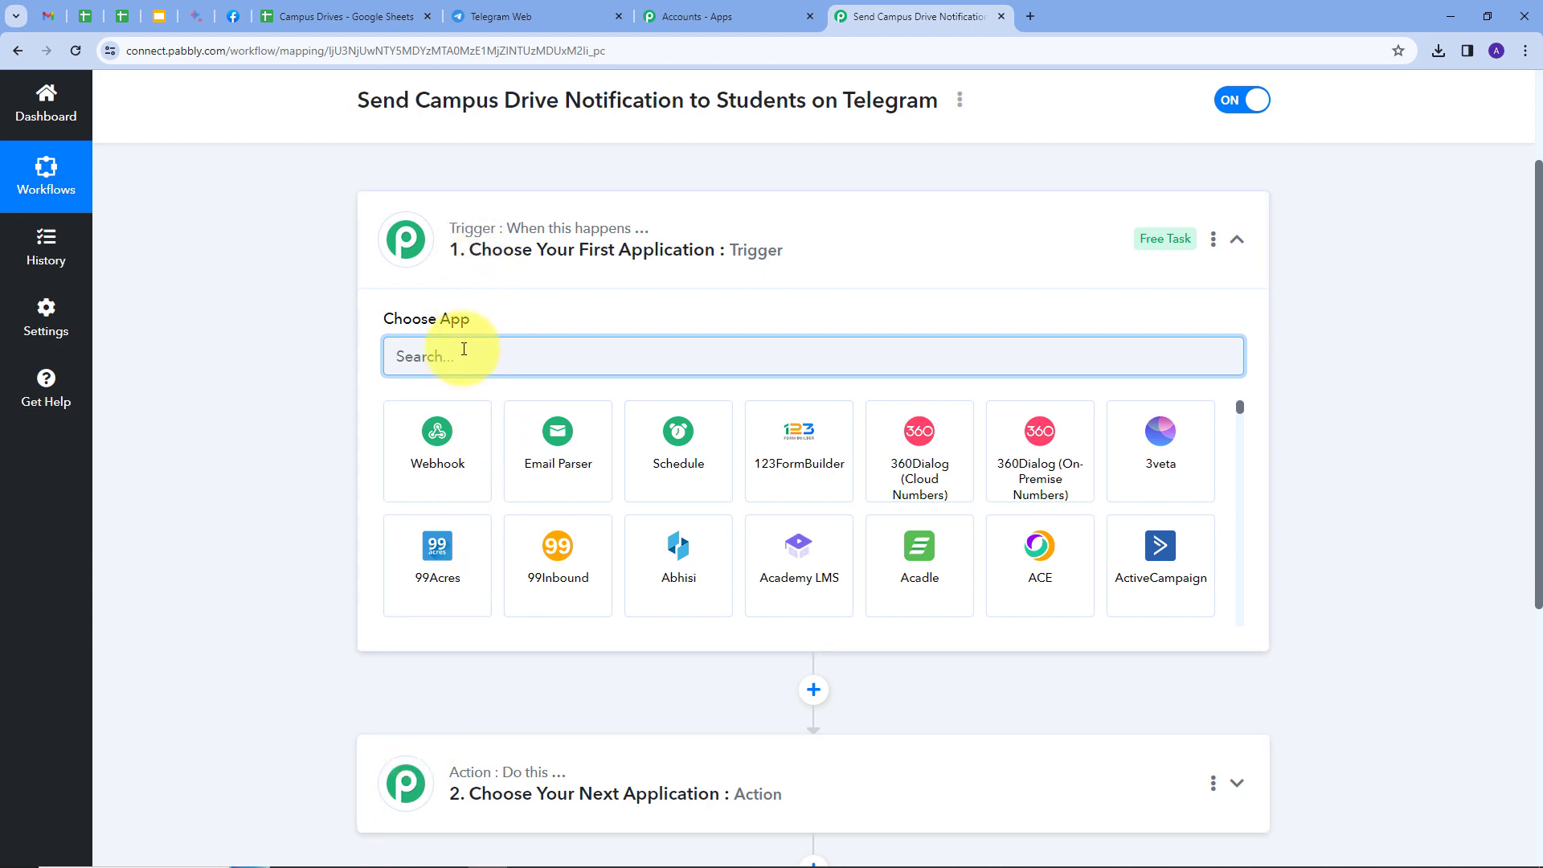
type("Googl")
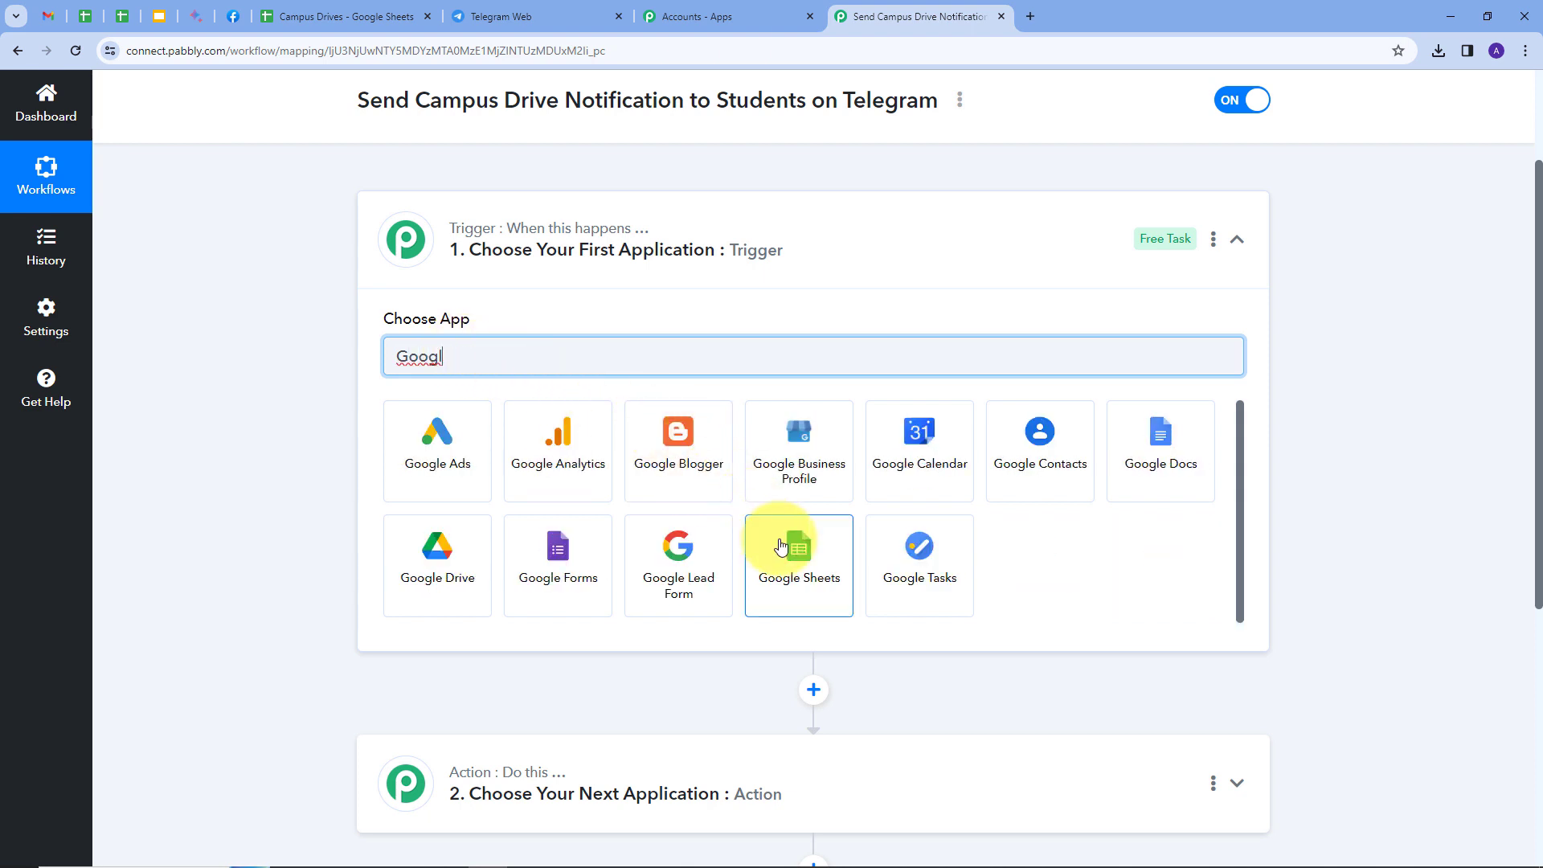
left_click(779, 547)
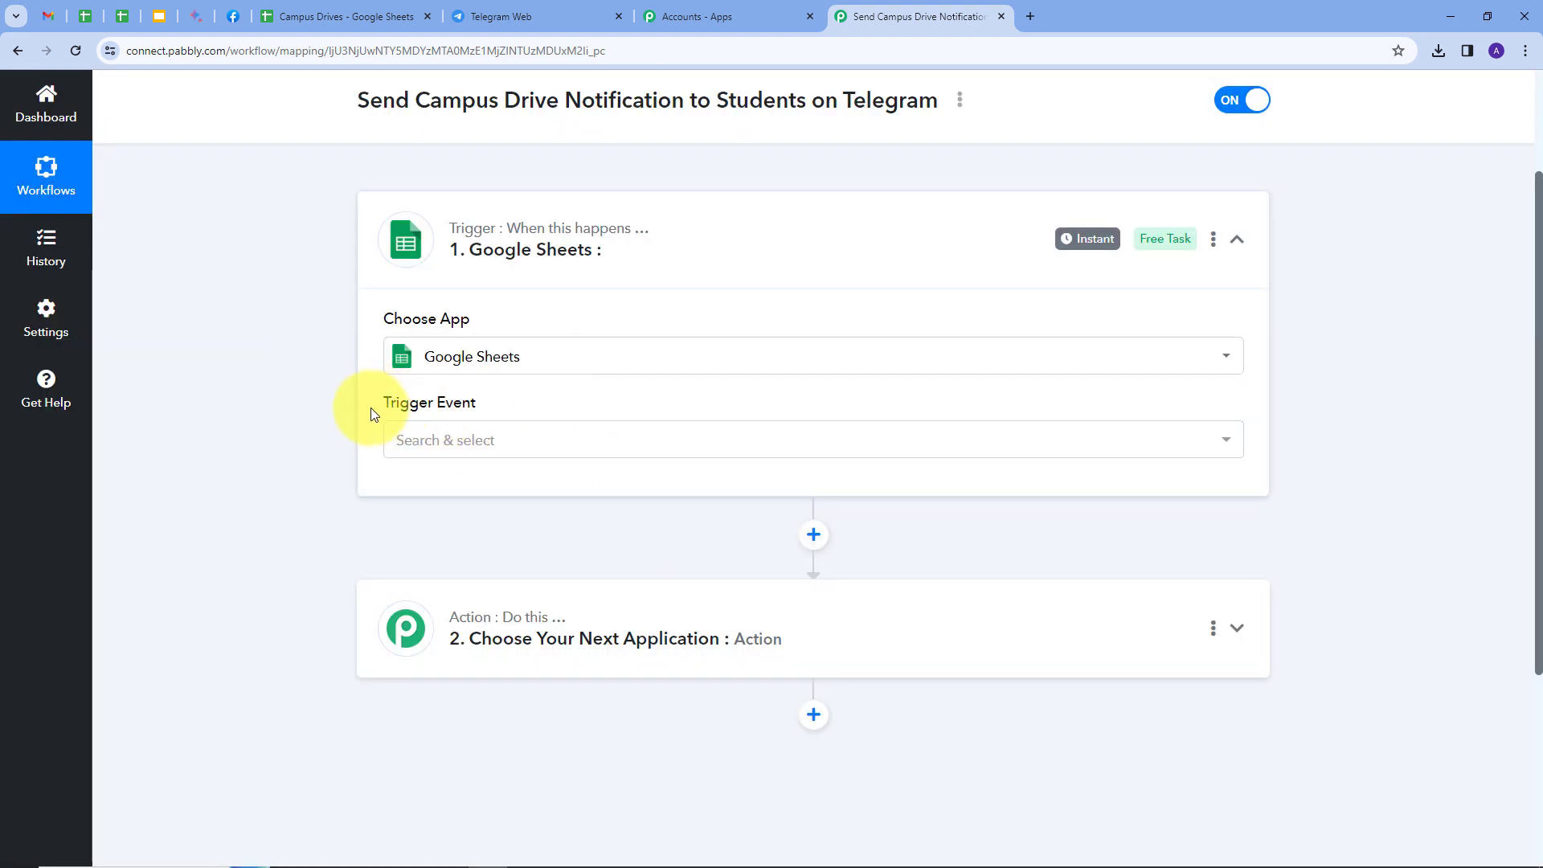
left_click(602, 440)
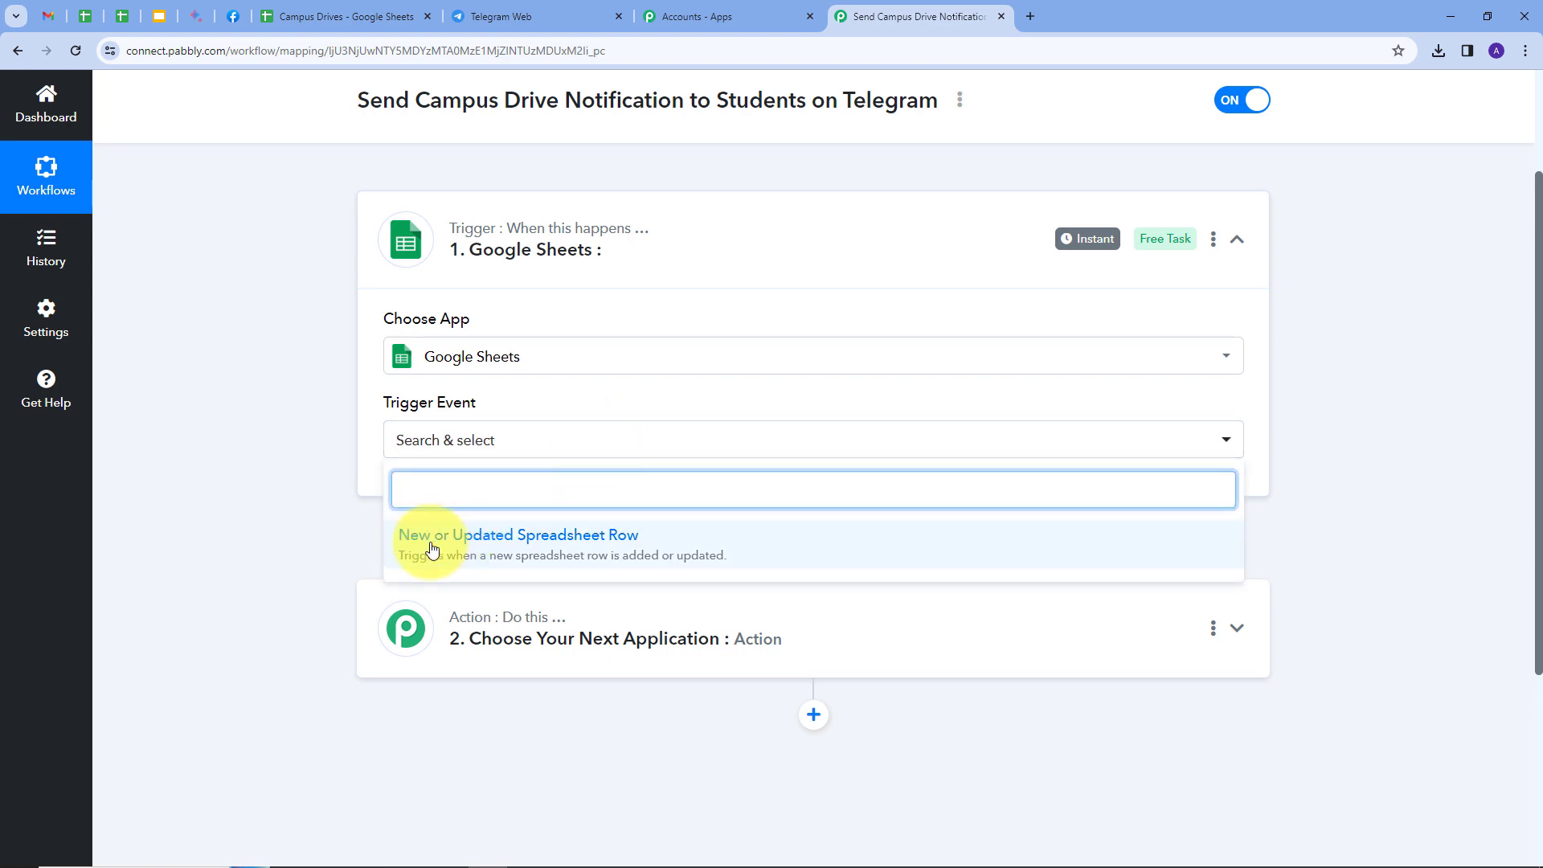
left_click(431, 549)
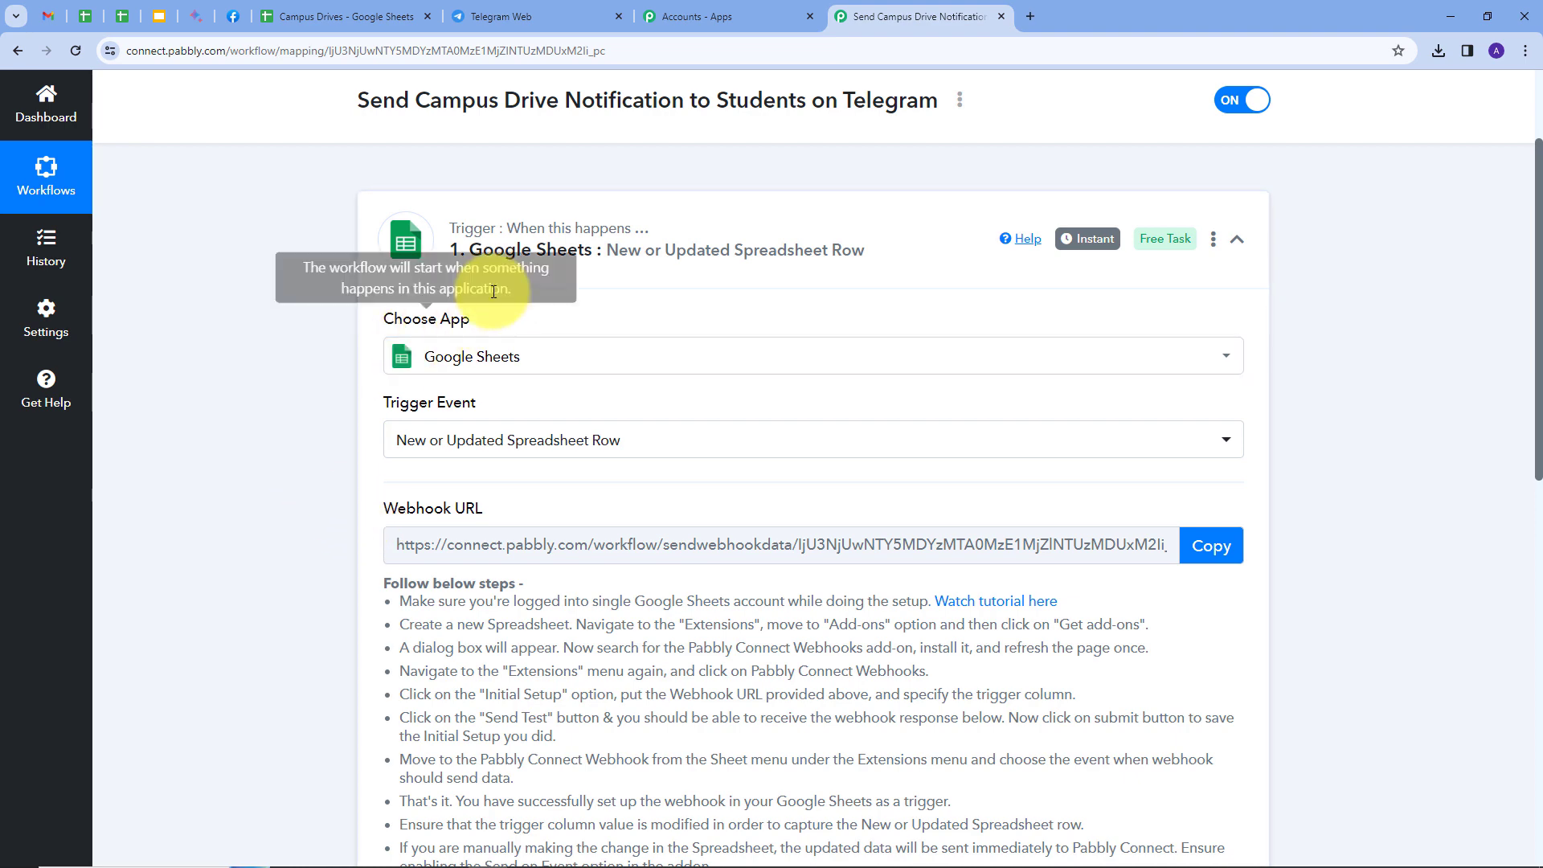
- Review the Google Sheets trigger's setup instructions and copy its webhook URL
scroll(312, 347, "down", 2)
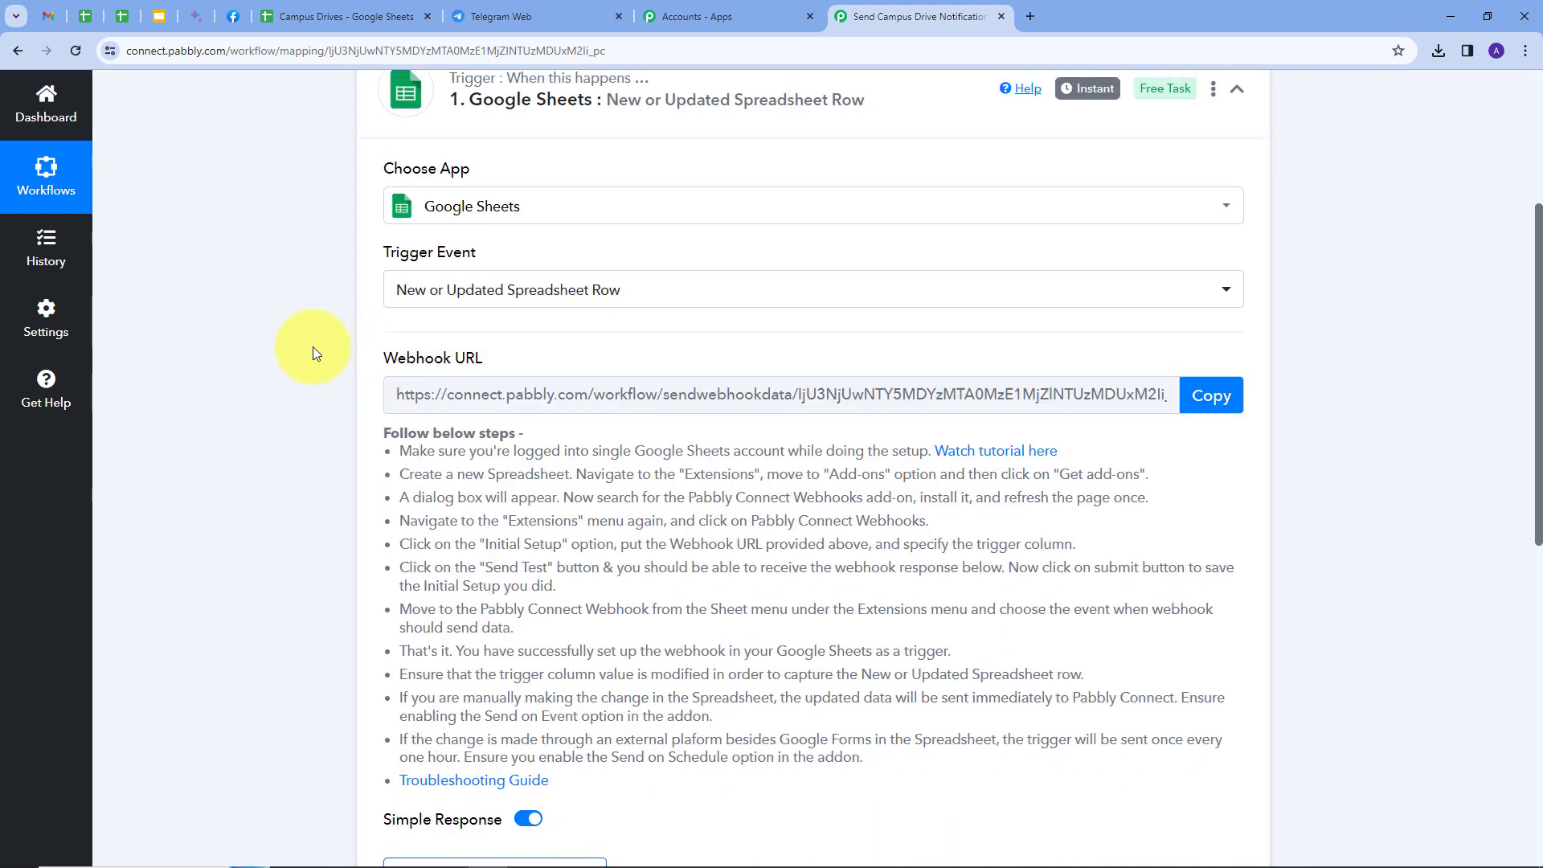
scroll(313, 348, "up", 1)
mouse_move(484, 432)
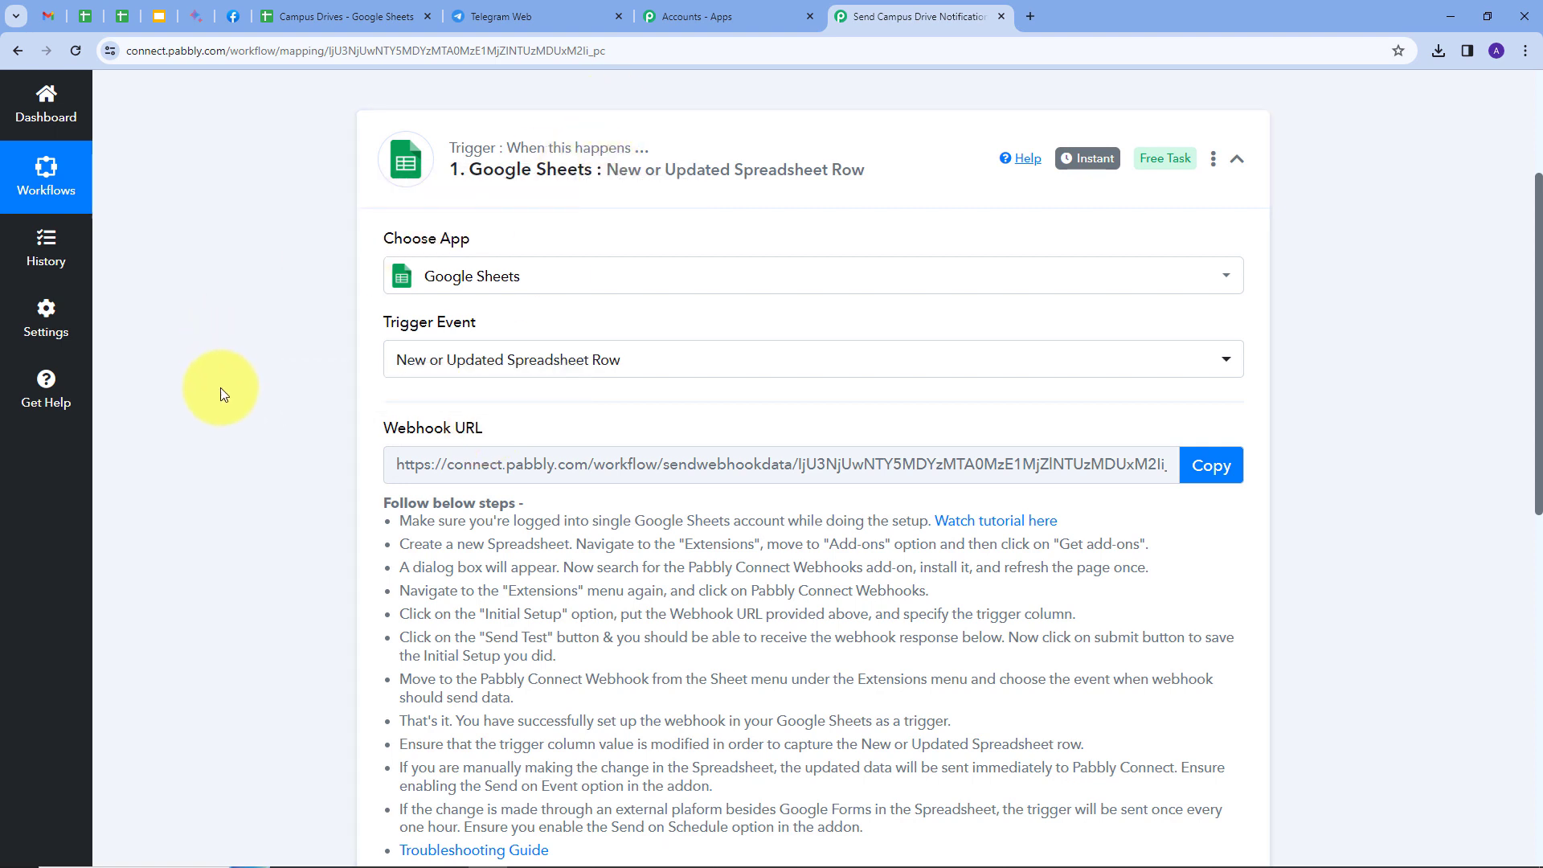
scroll(220, 387, "down", 1)
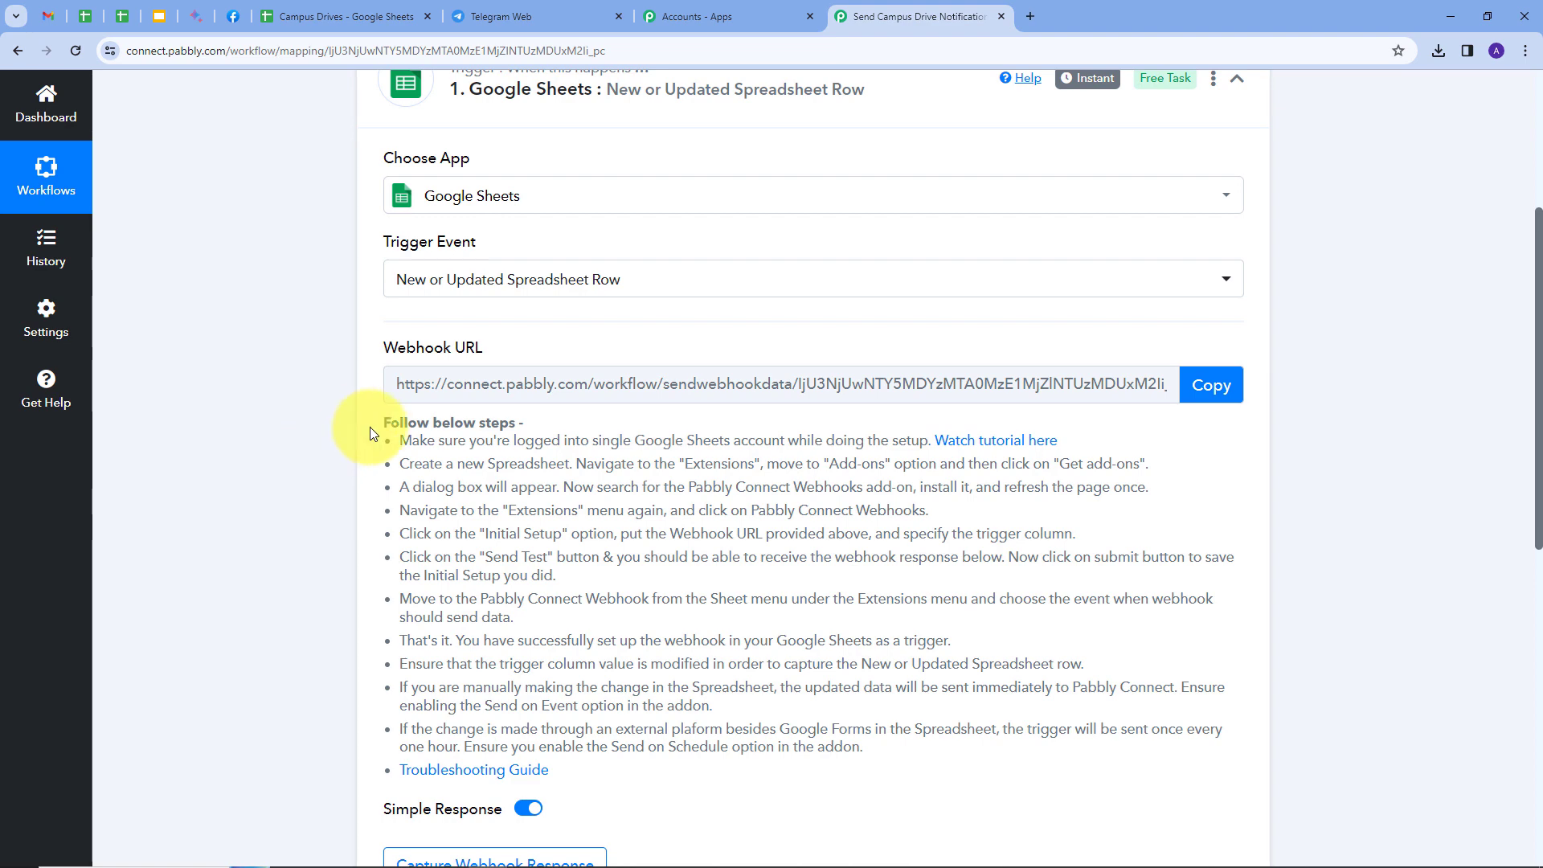
left_click_drag(399, 441, 971, 759)
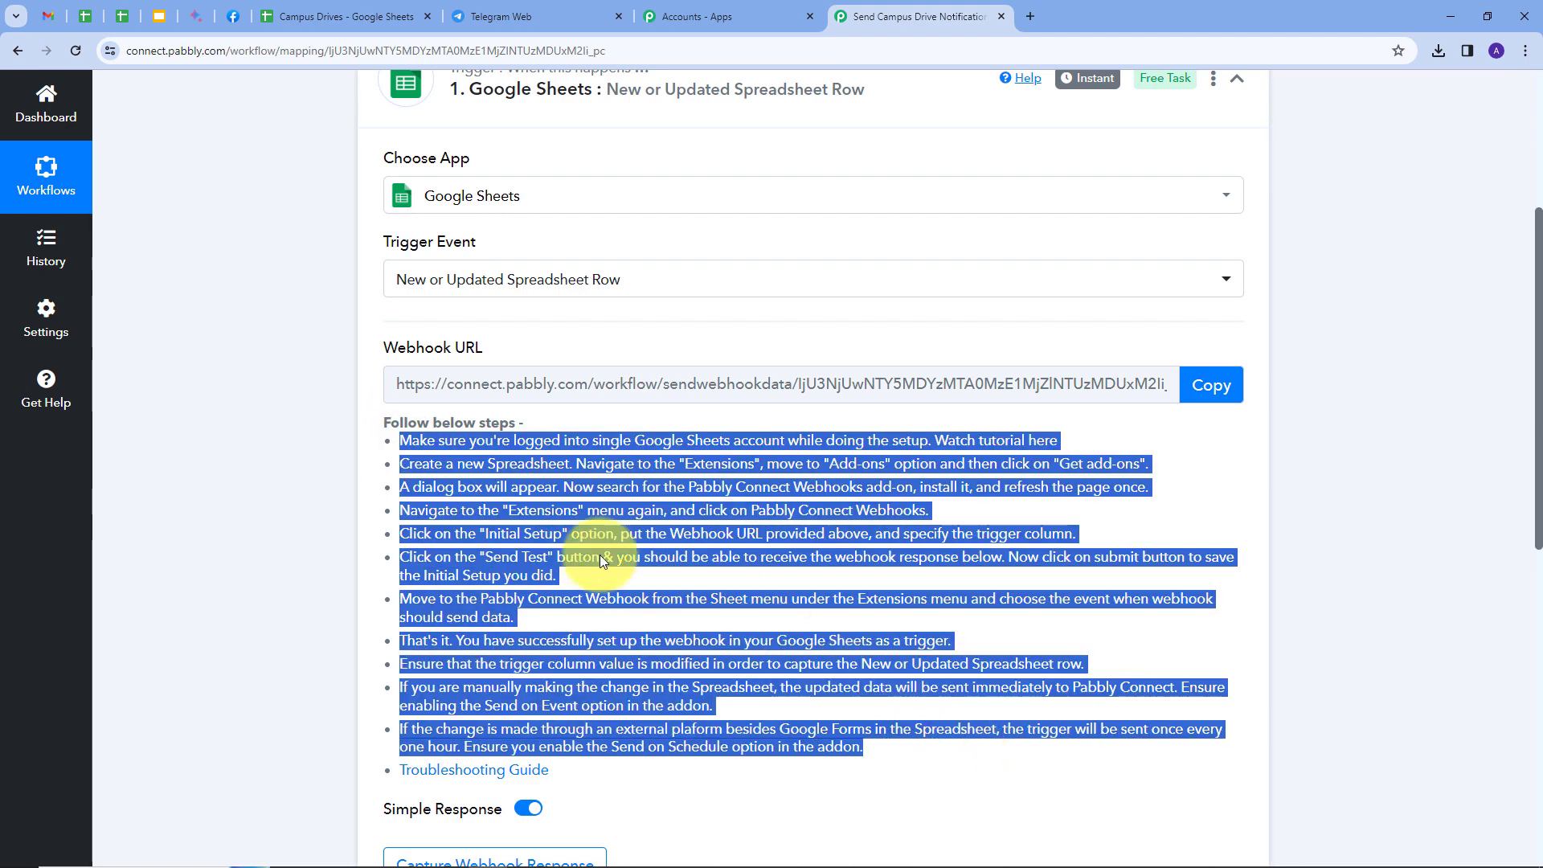
left_click(291, 416)
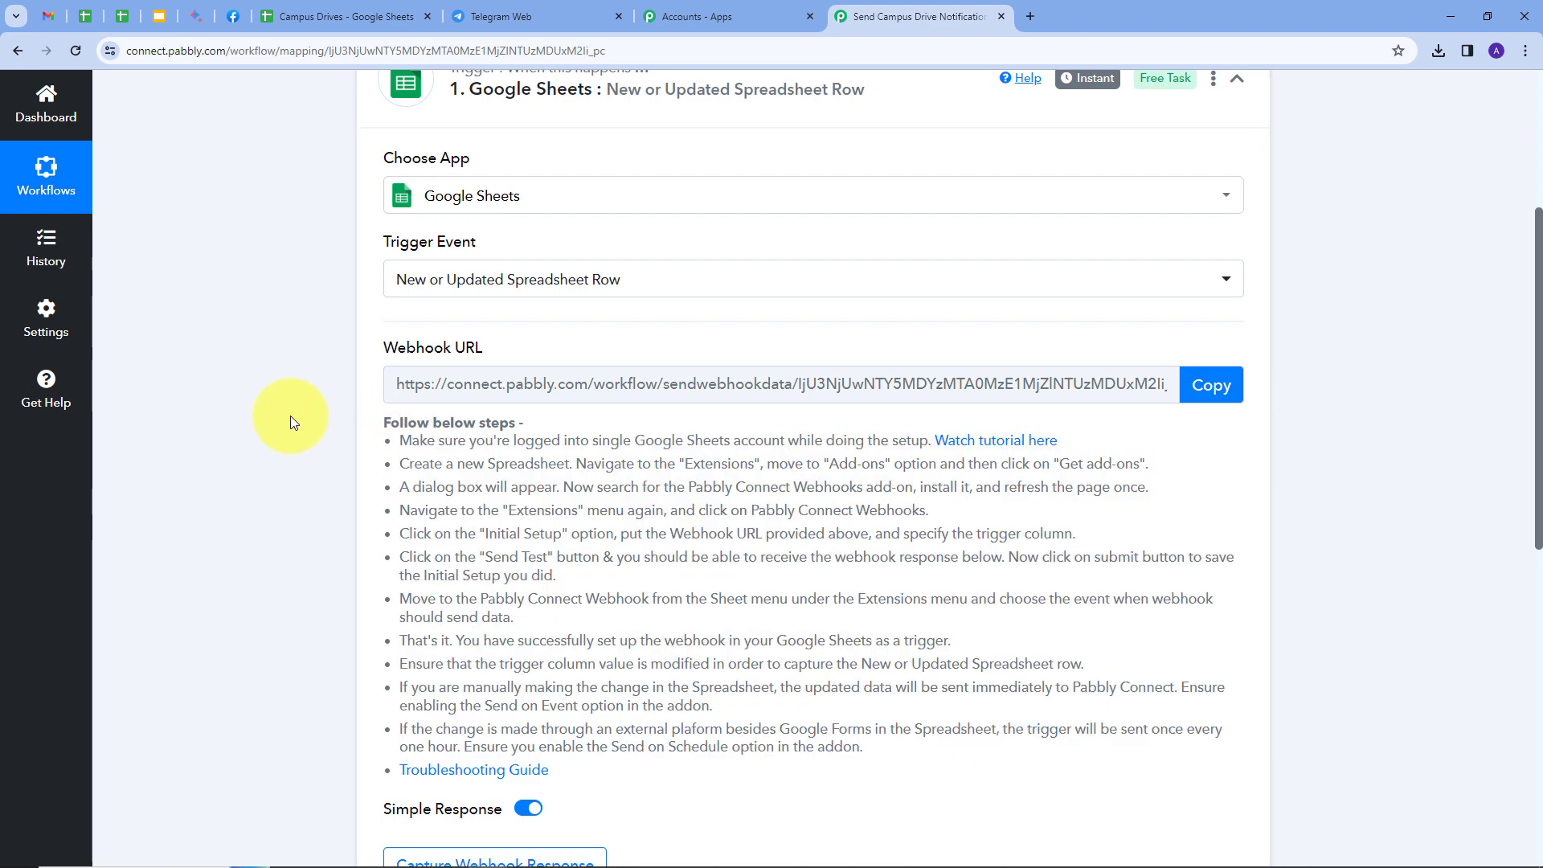
left_click(1201, 385)
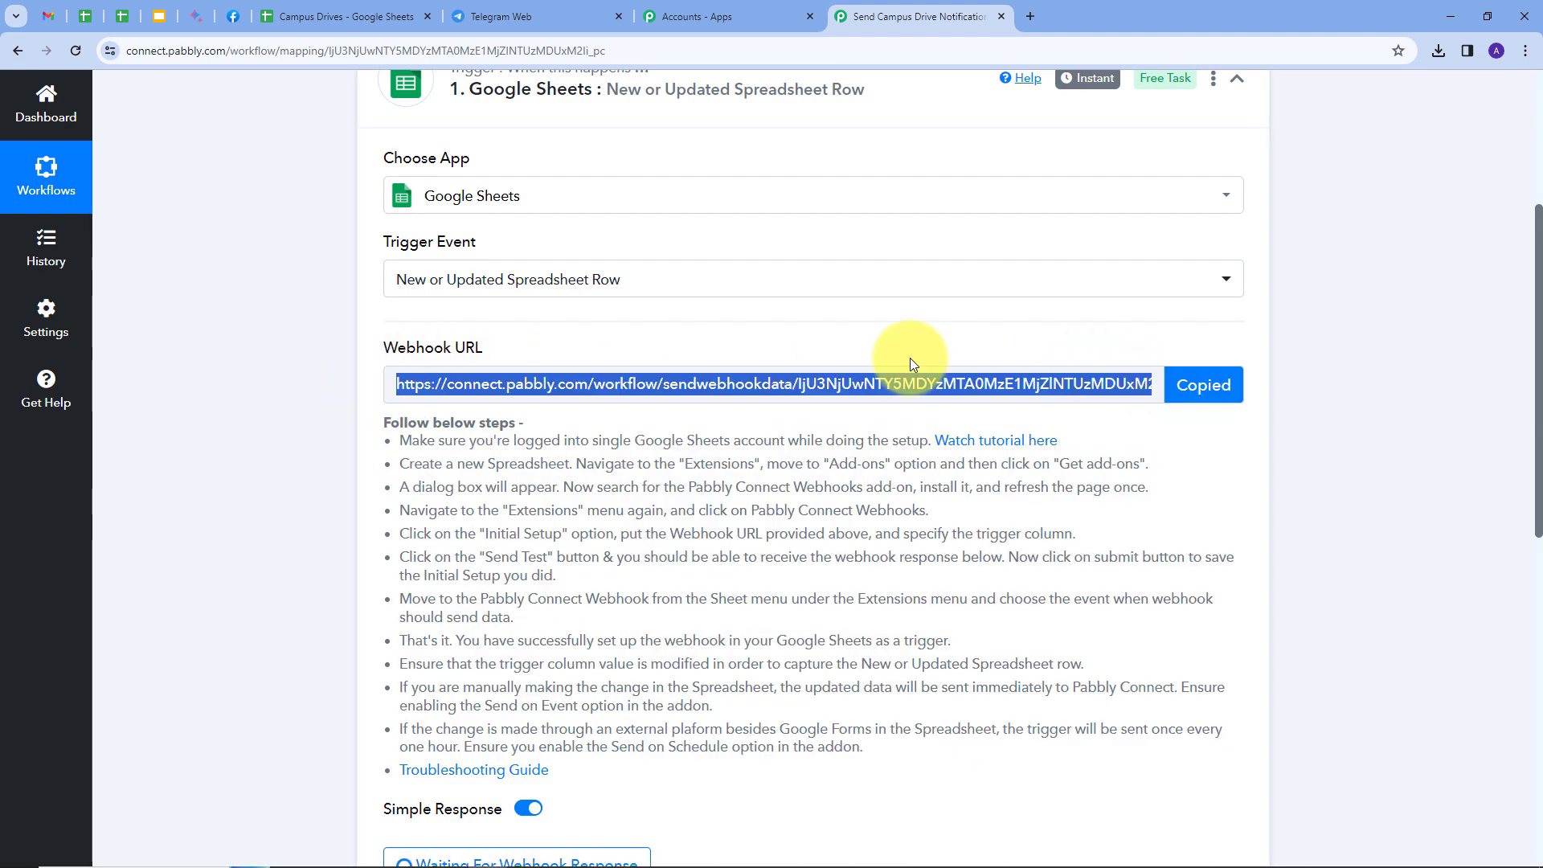
- In the Campus Drives spreadsheet, look up the Pabbly Connect Webhooks add-on in the Google Workspace Marketplace and close the Marketplace
left_click(333, 21)
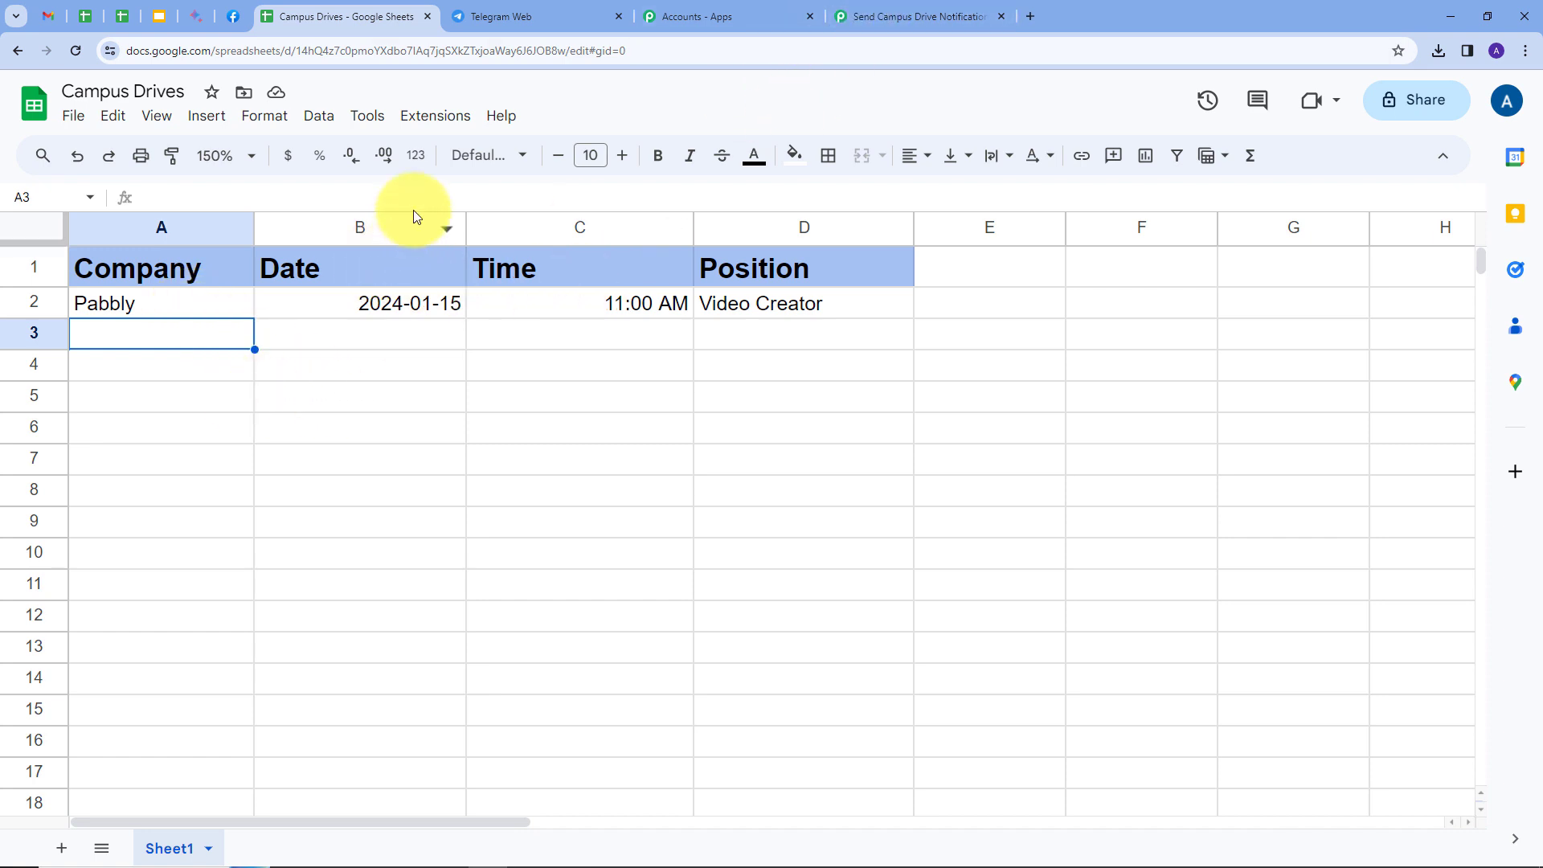
left_click(440, 132)
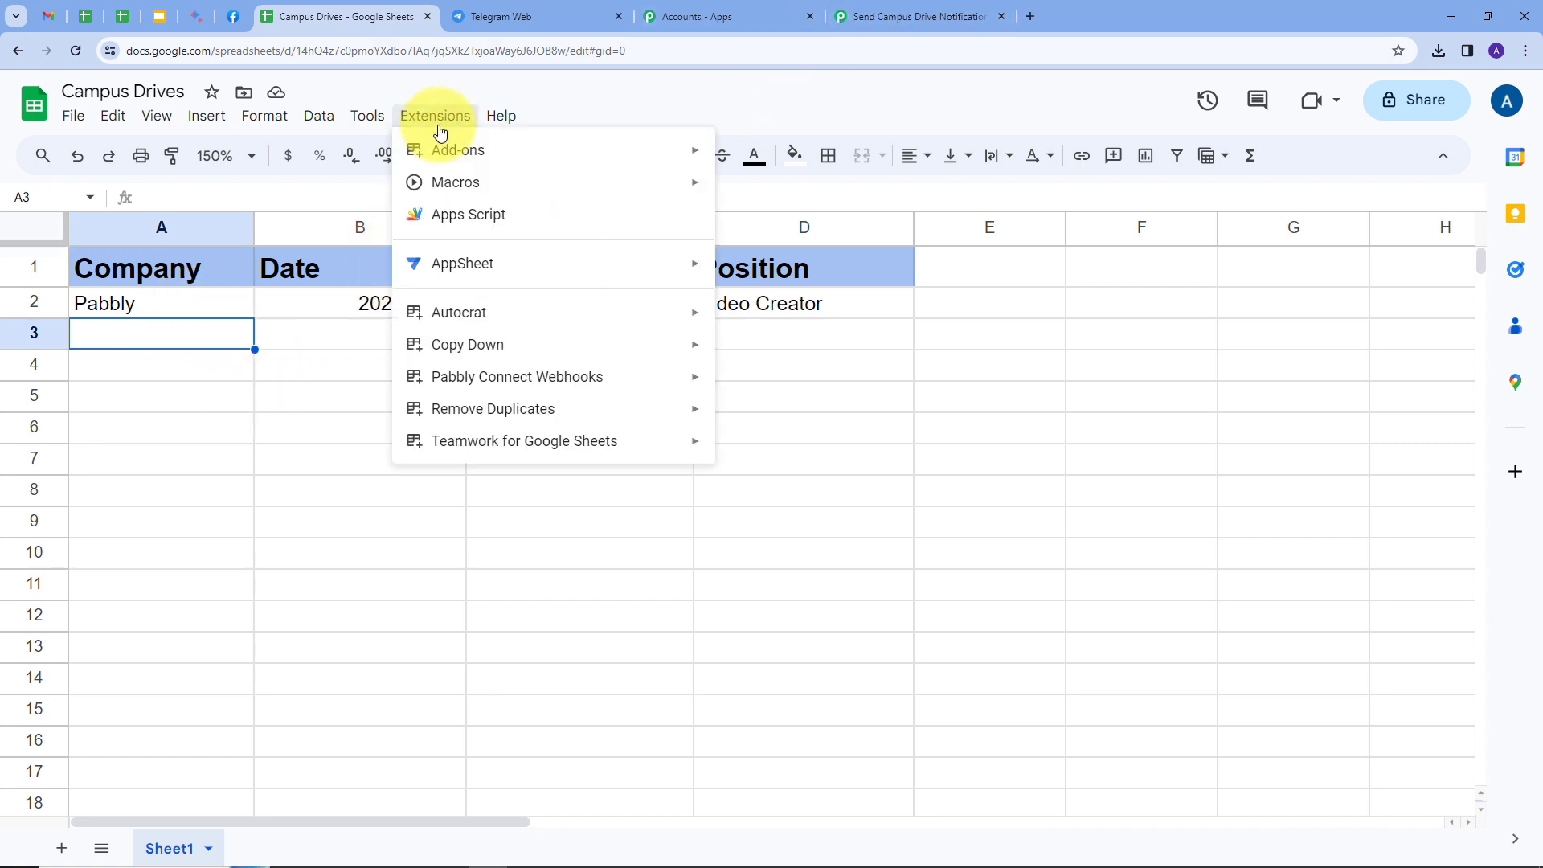
mouse_move(429, 157)
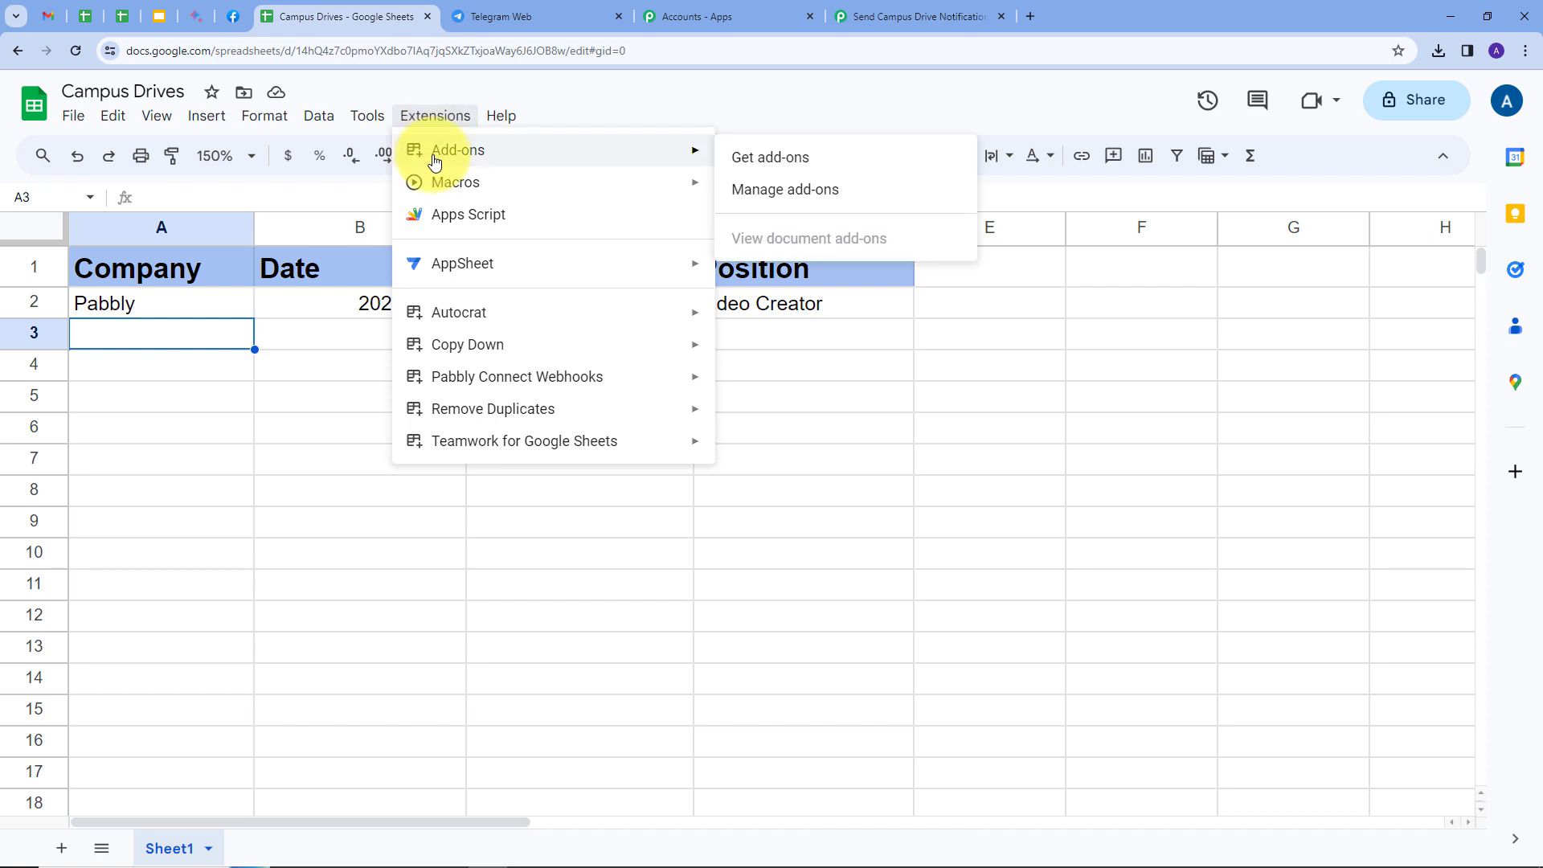
left_click(798, 163)
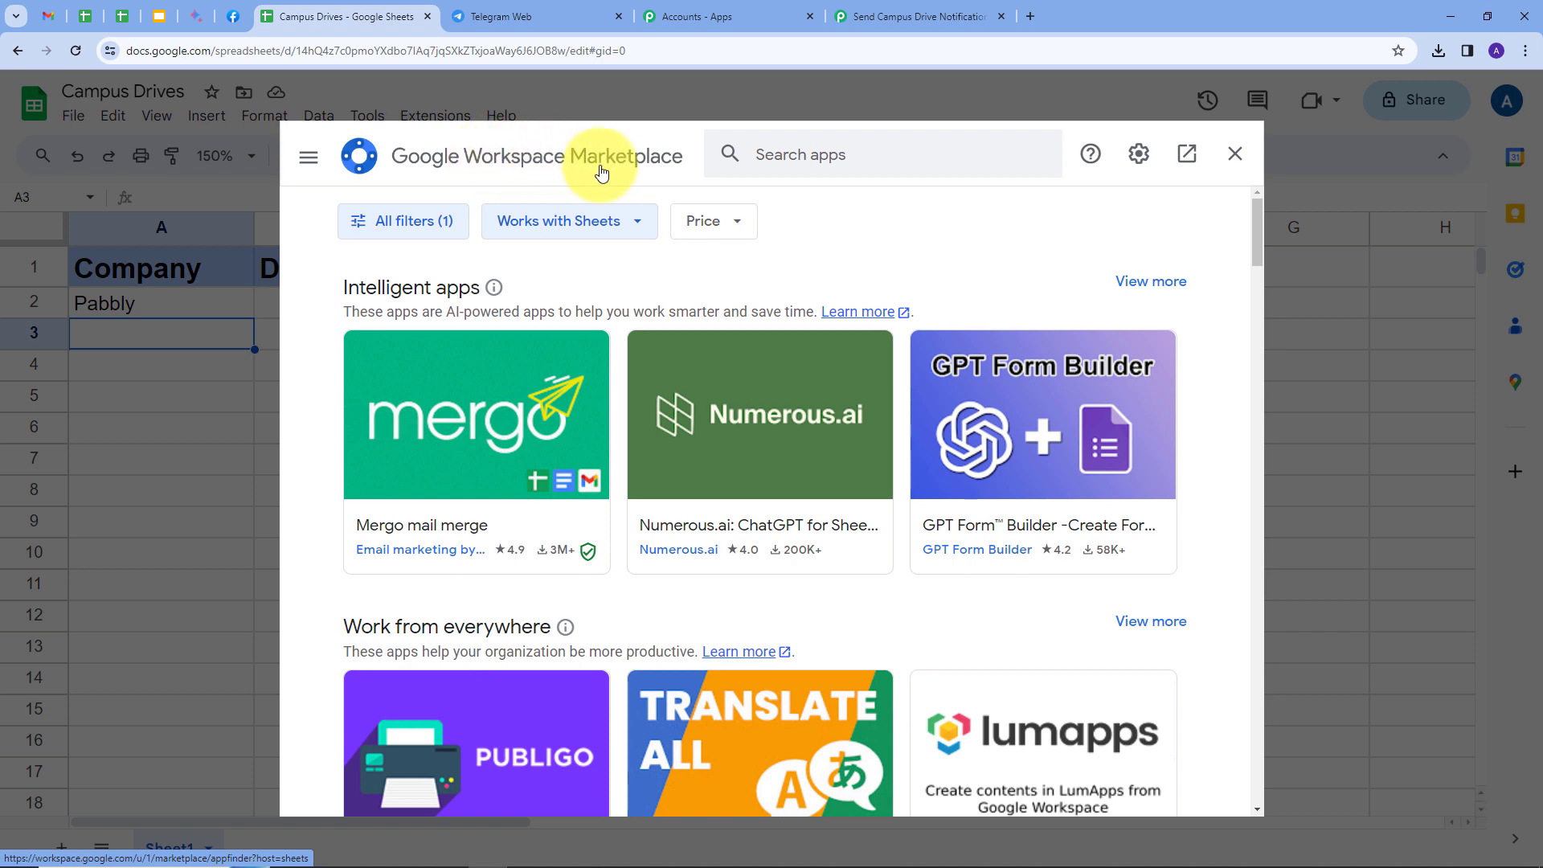
left_click(783, 153)
type("pabb")
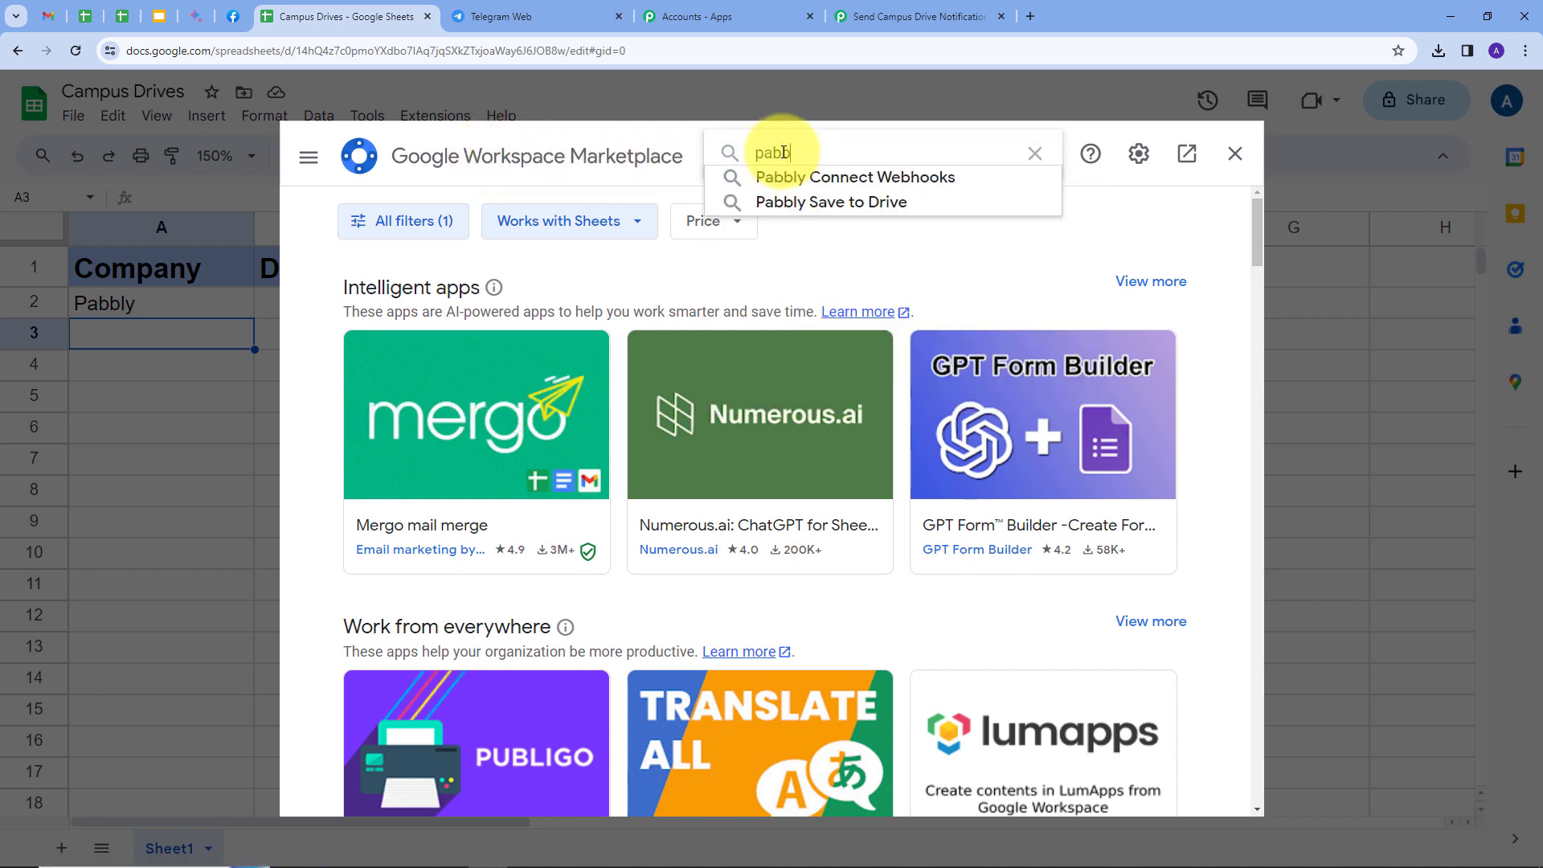
left_click(797, 177)
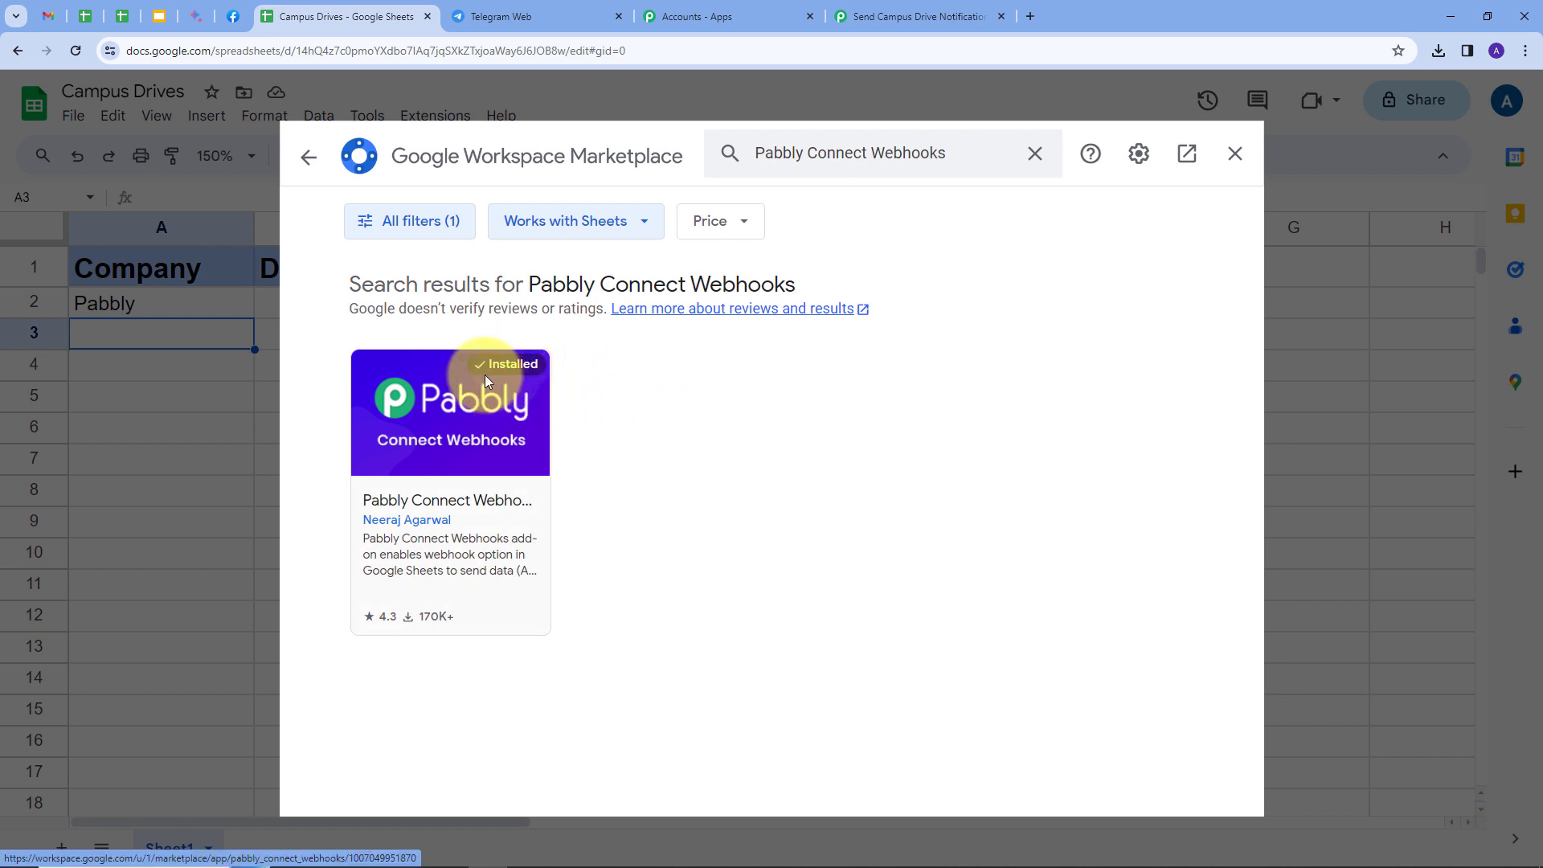
left_click(1233, 153)
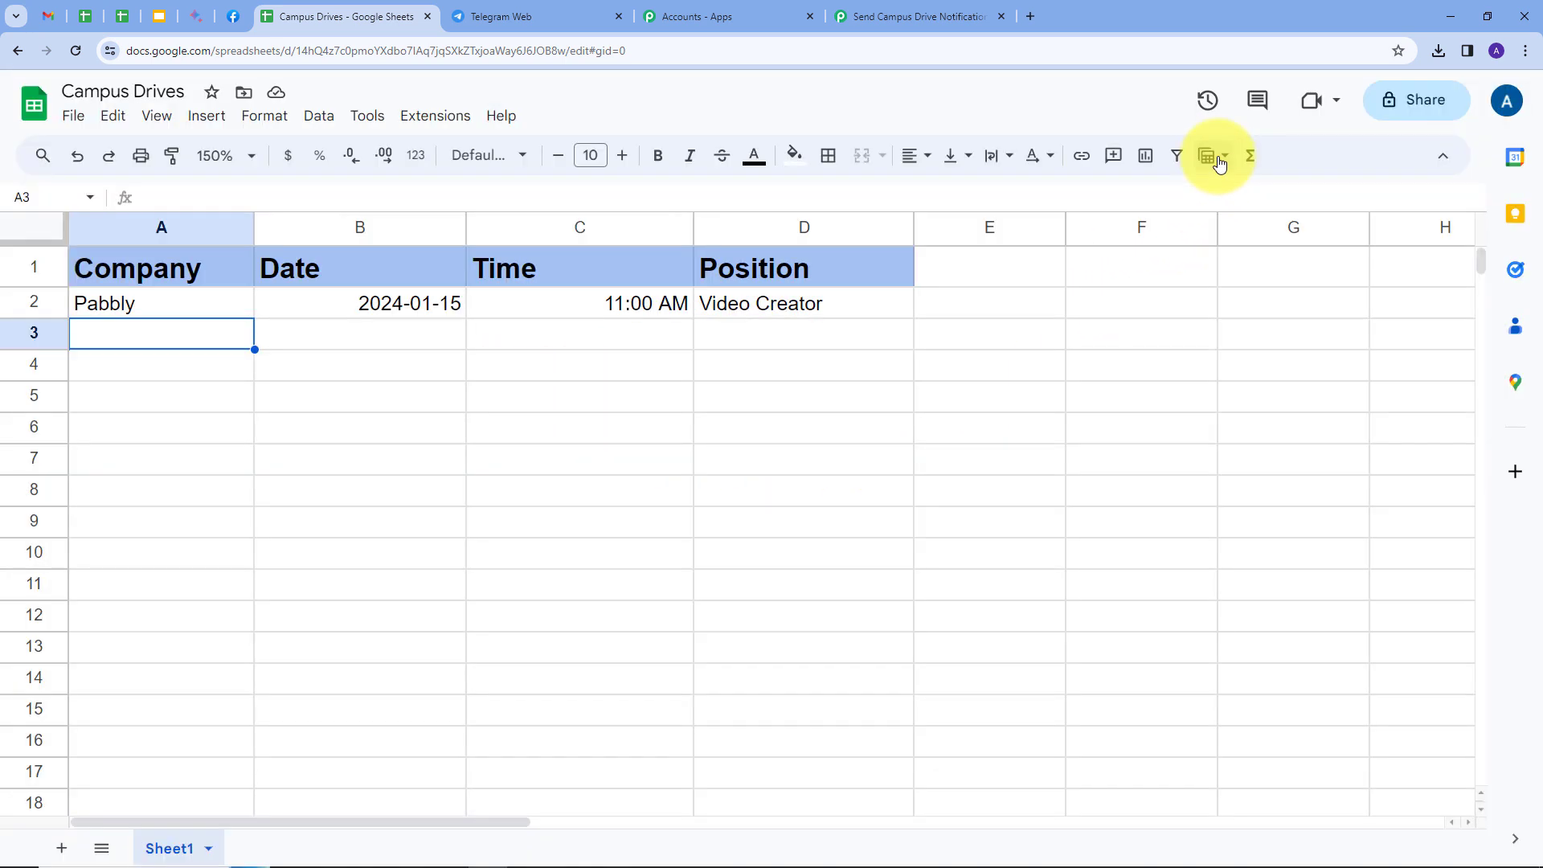
- Open the Initial Setup of the Pabbly Connect Webhooks add-on and paste the copied workflow webhook URL
left_click(434, 122)
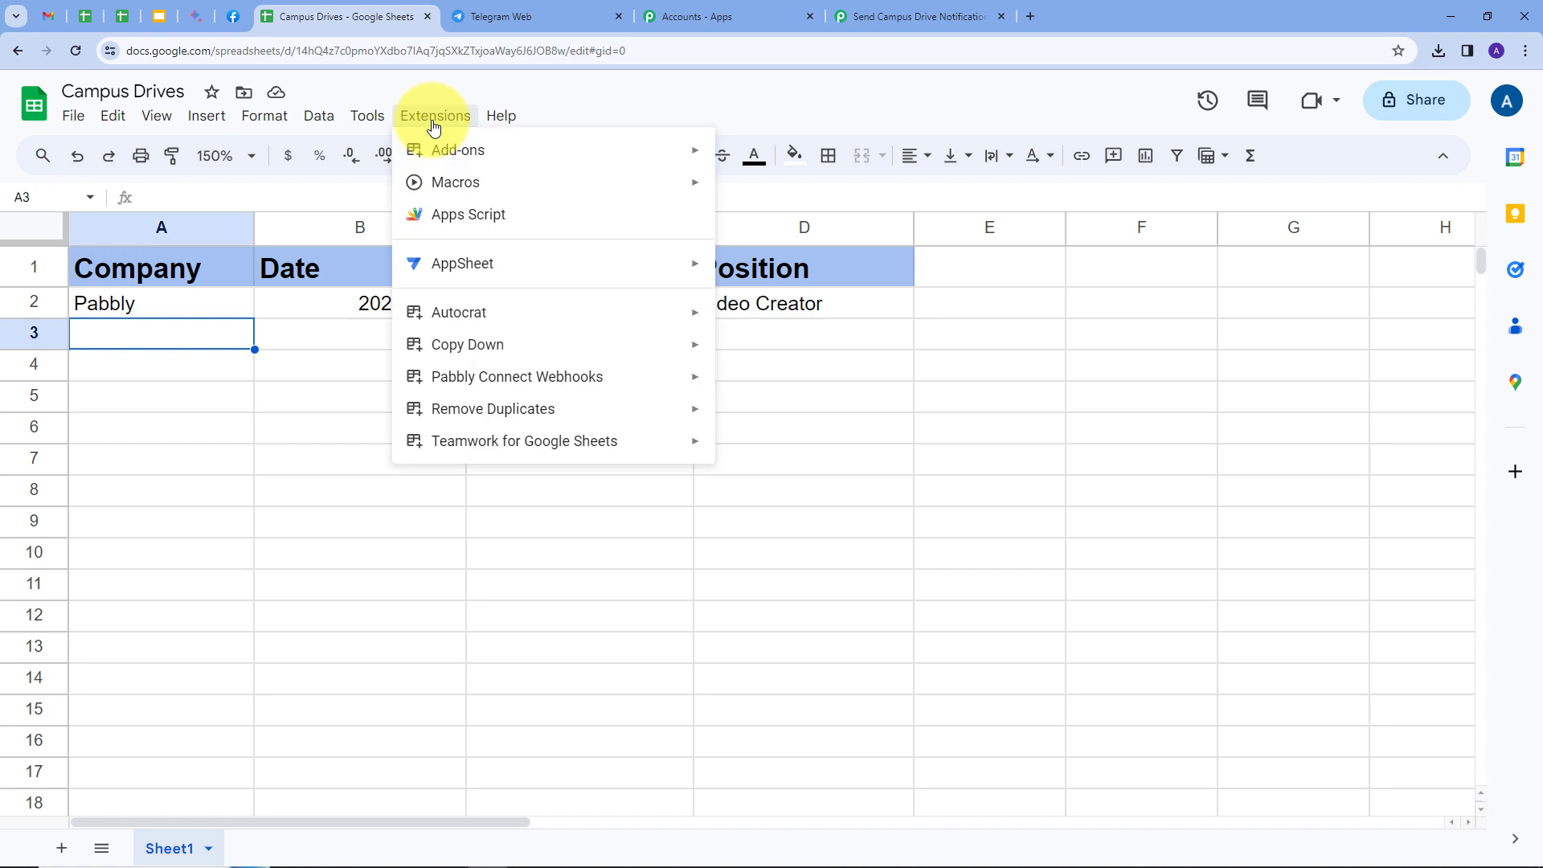
mouse_move(470, 384)
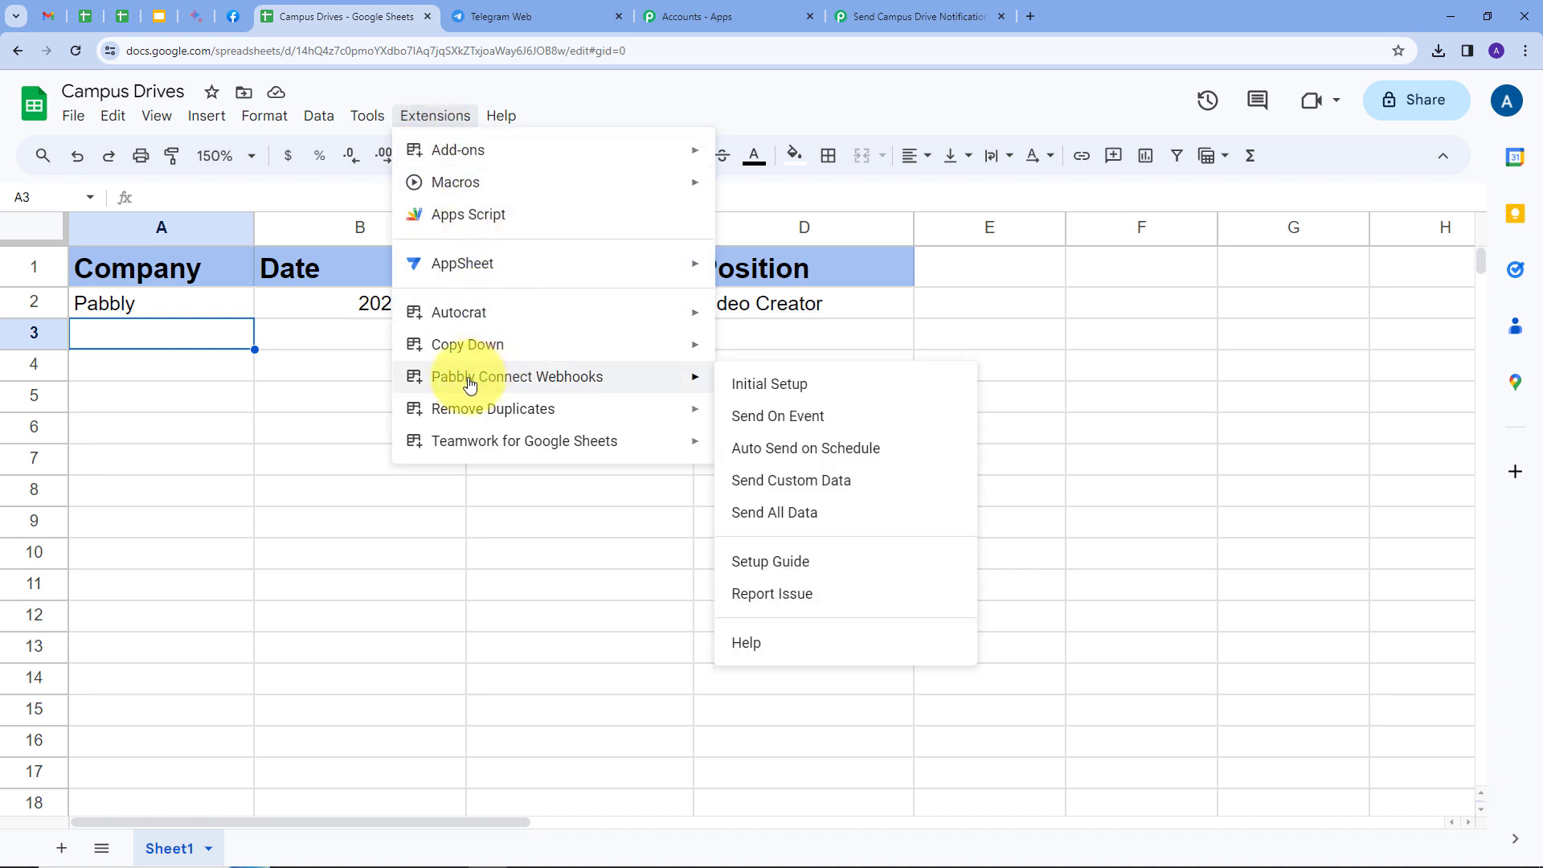
left_click(757, 394)
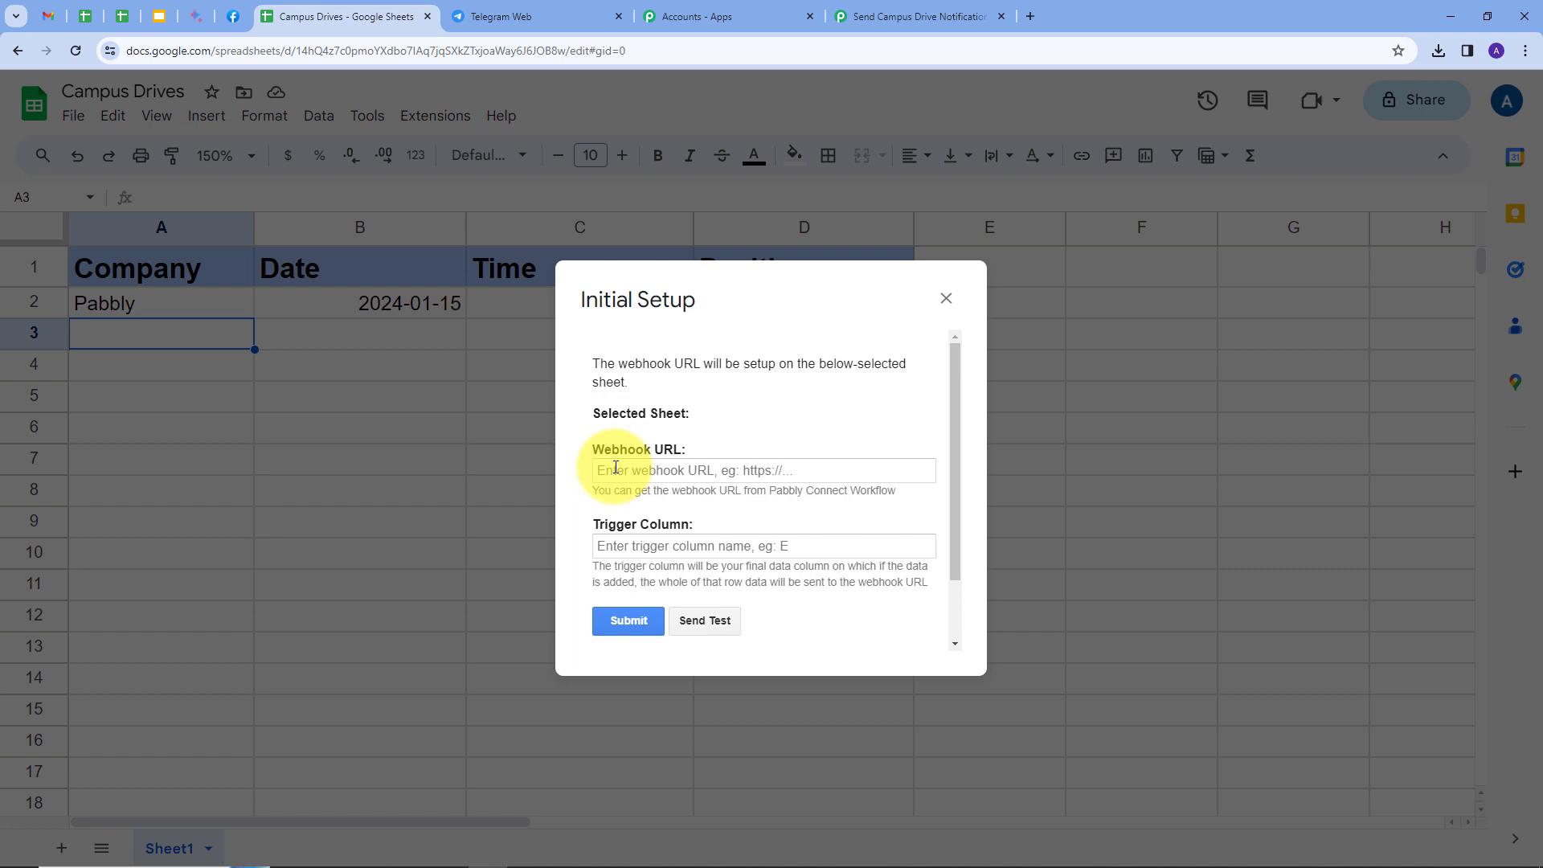
left_click(616, 470)
key("ctrl+v")
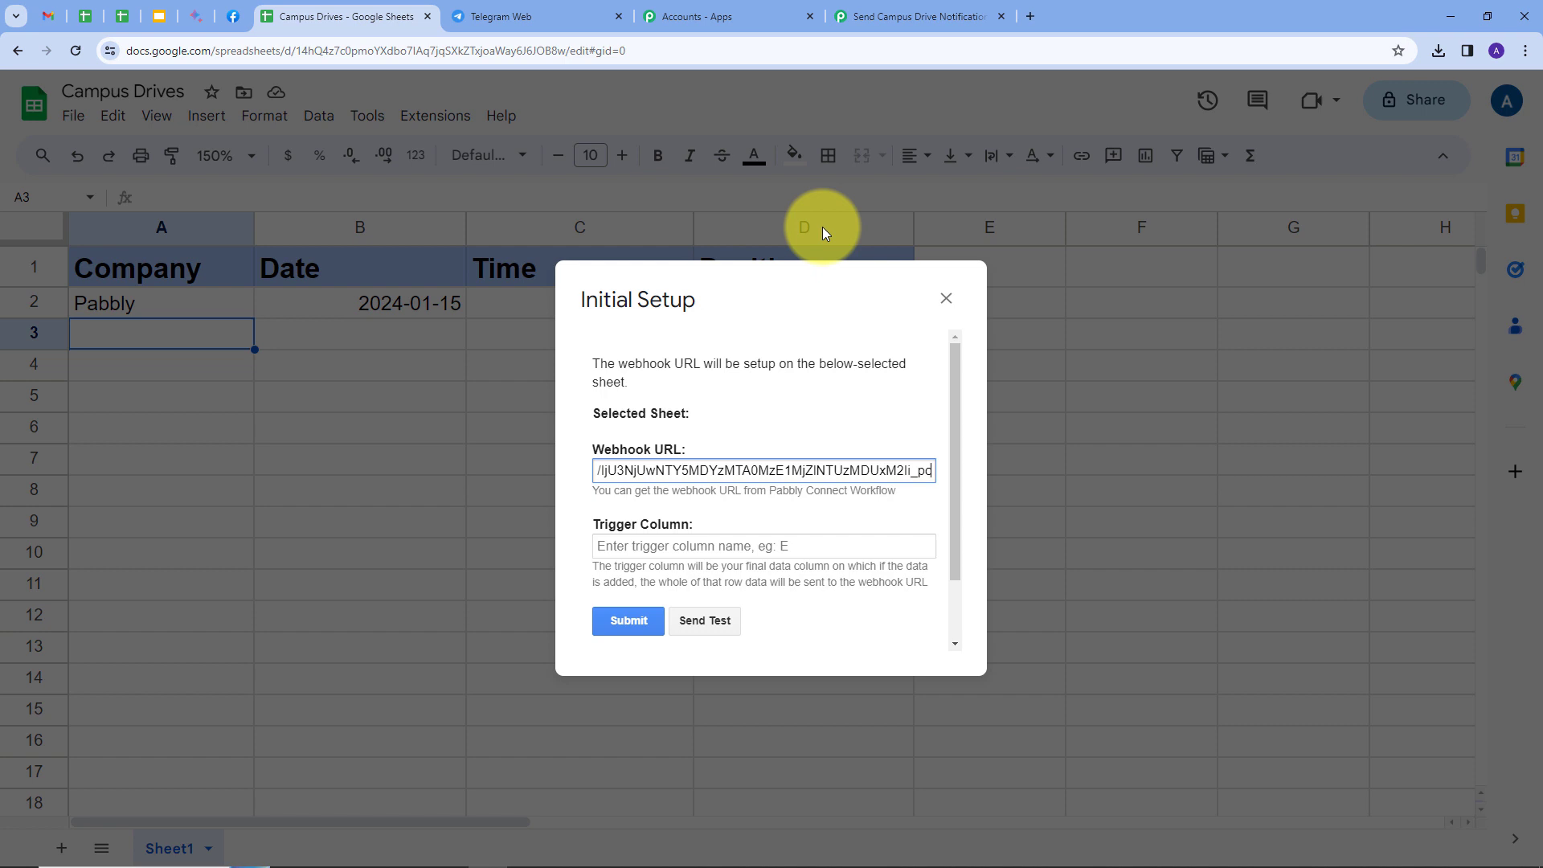
- Set the trigger column to D in the webhook Initial Setup, submit the configuration and close the dialog
left_click(687, 545)
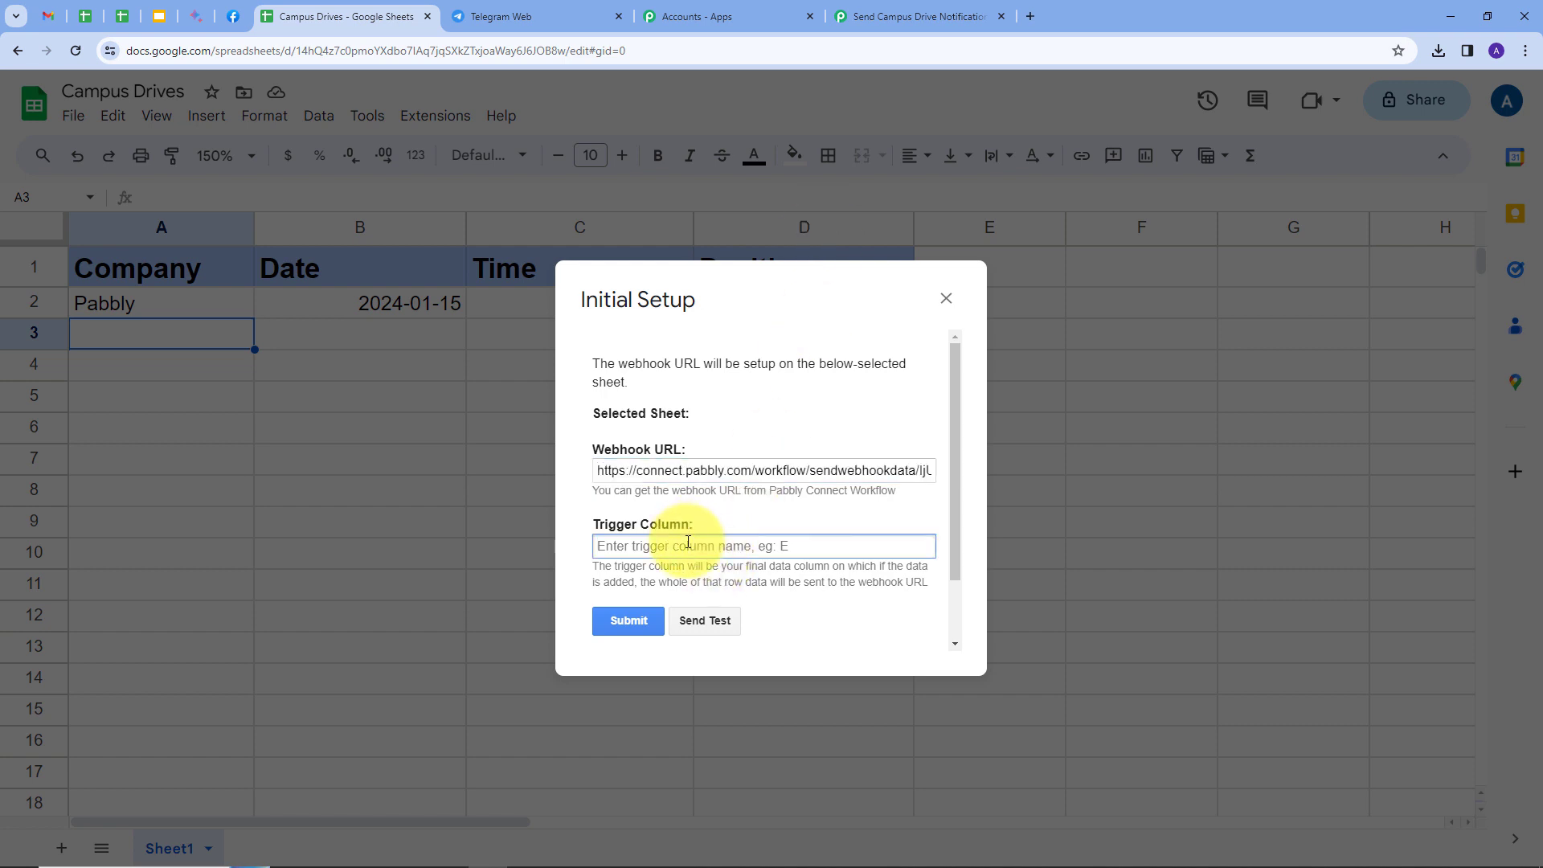
type("D")
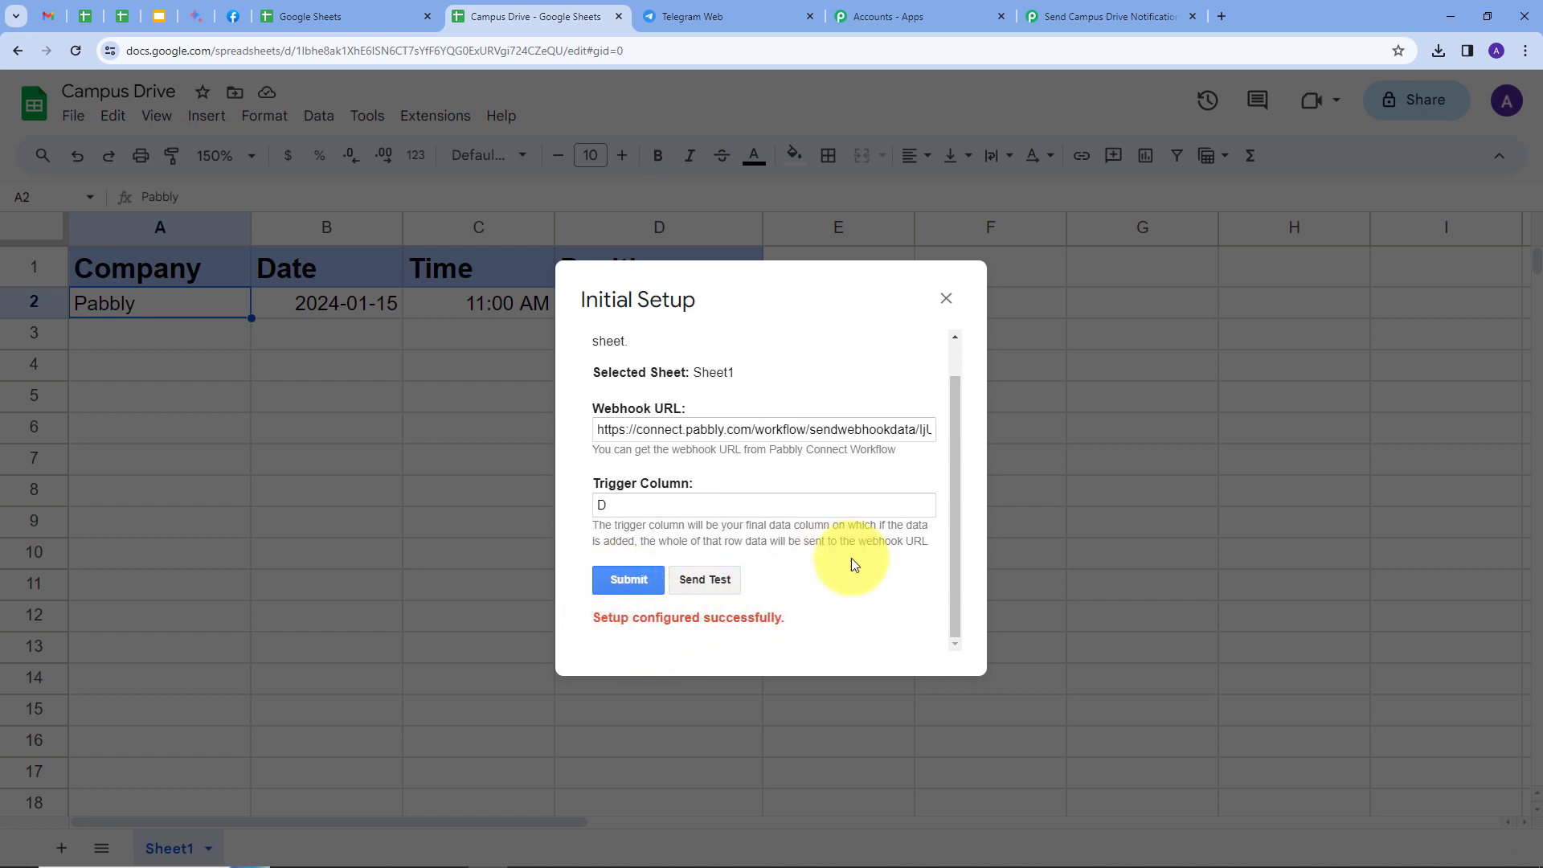
left_click(946, 300)
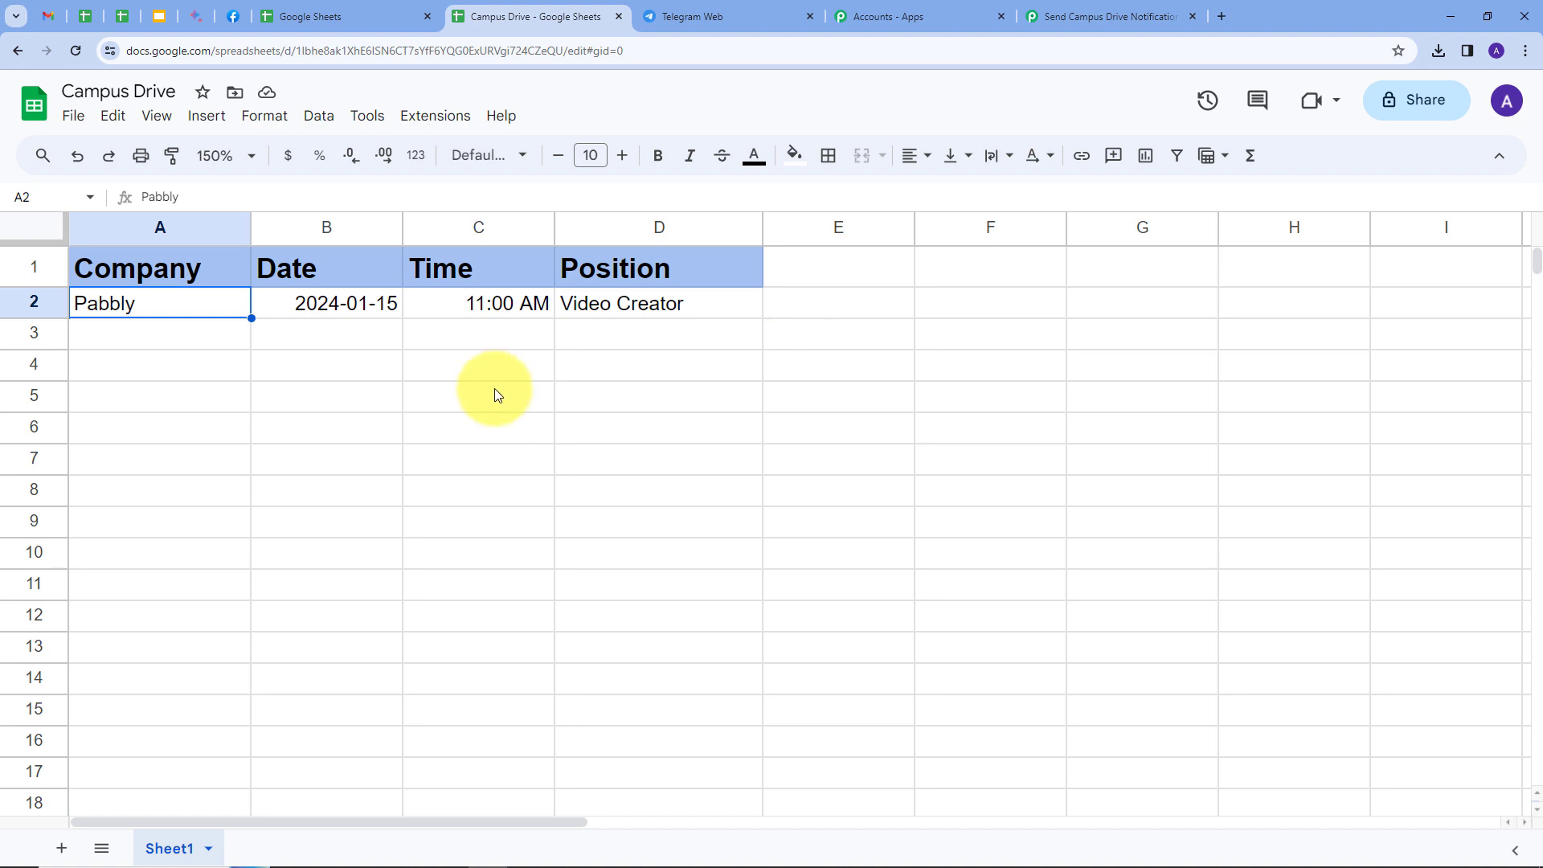
- Enable Send On Event in the Pabbly Connect Webhooks add-on for the Campus Drive spreadsheet
left_click(423, 130)
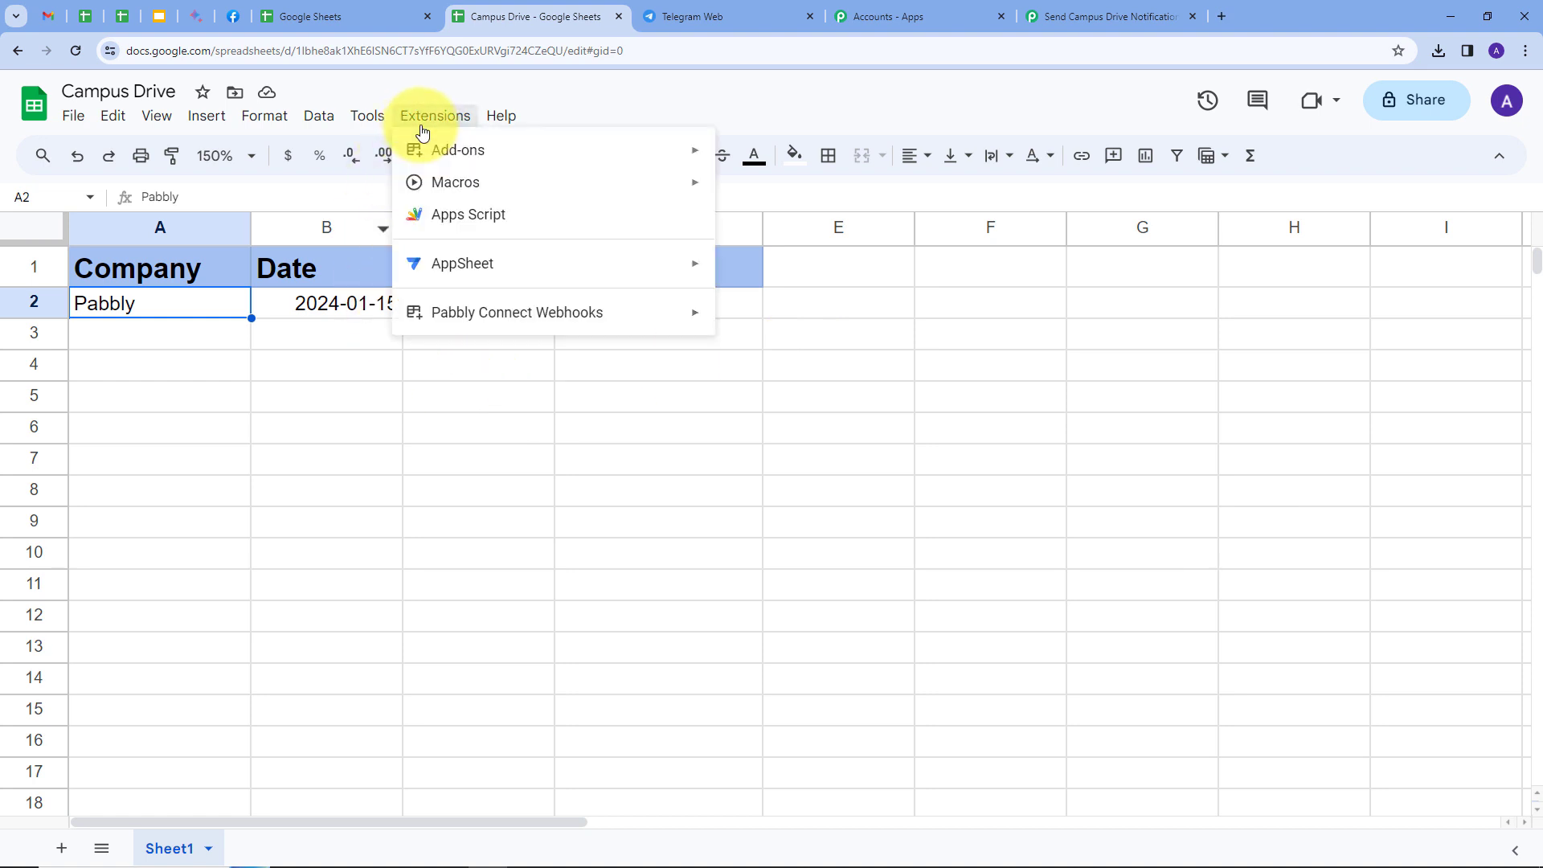
mouse_move(446, 311)
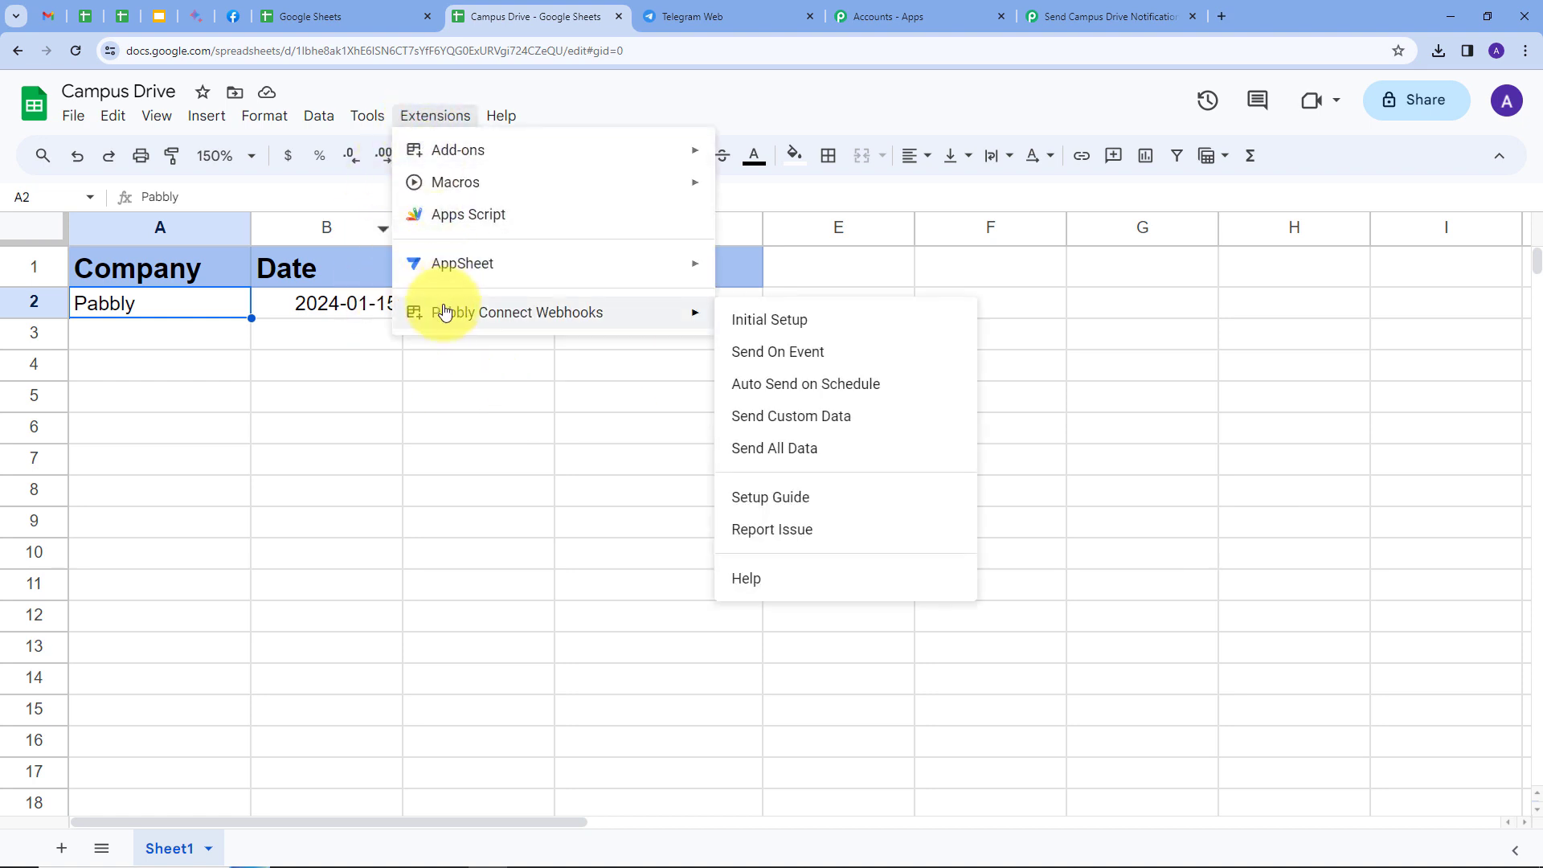
left_click(745, 354)
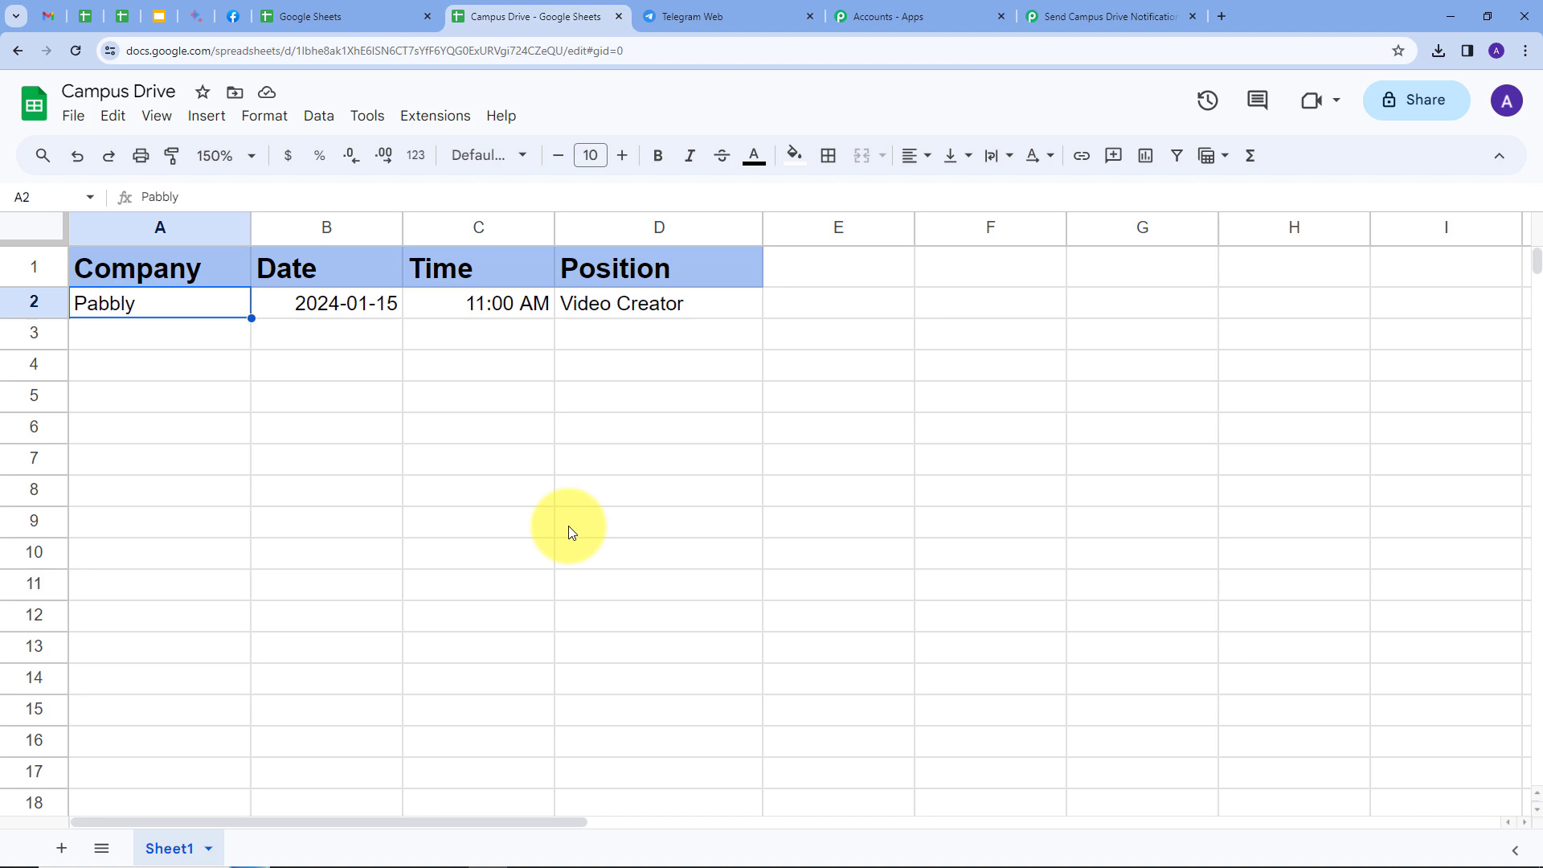
- In the Pabbly Connect workflow, examine the captured trigger response's trigger column, time, spreadsheet name, sheet name, position, date and company
left_click(1109, 16)
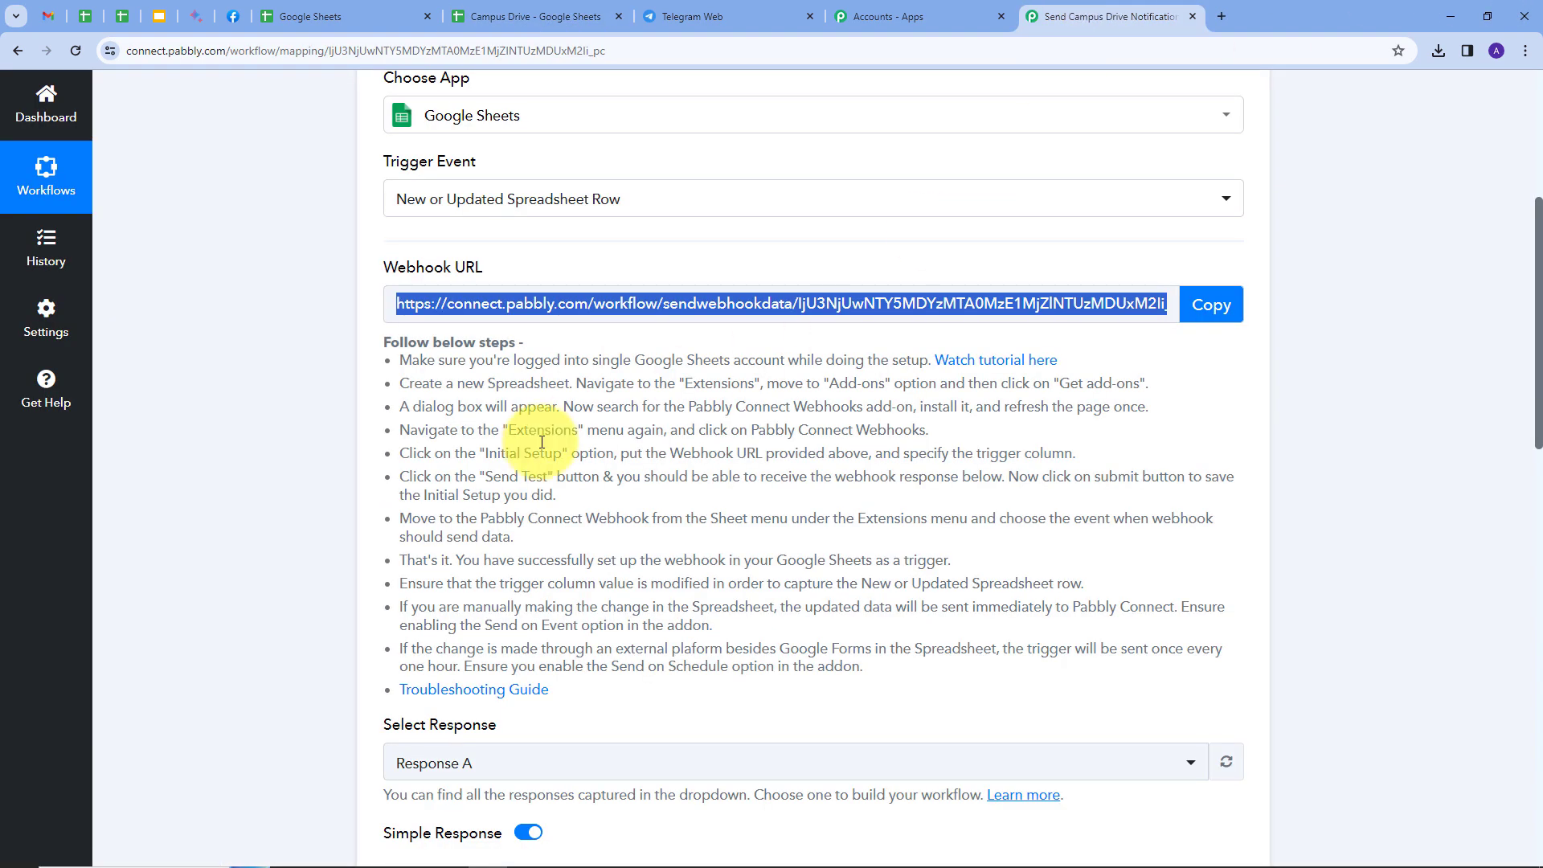
scroll(679, 391, "down", 2)
scroll(679, 391, "down", 5)
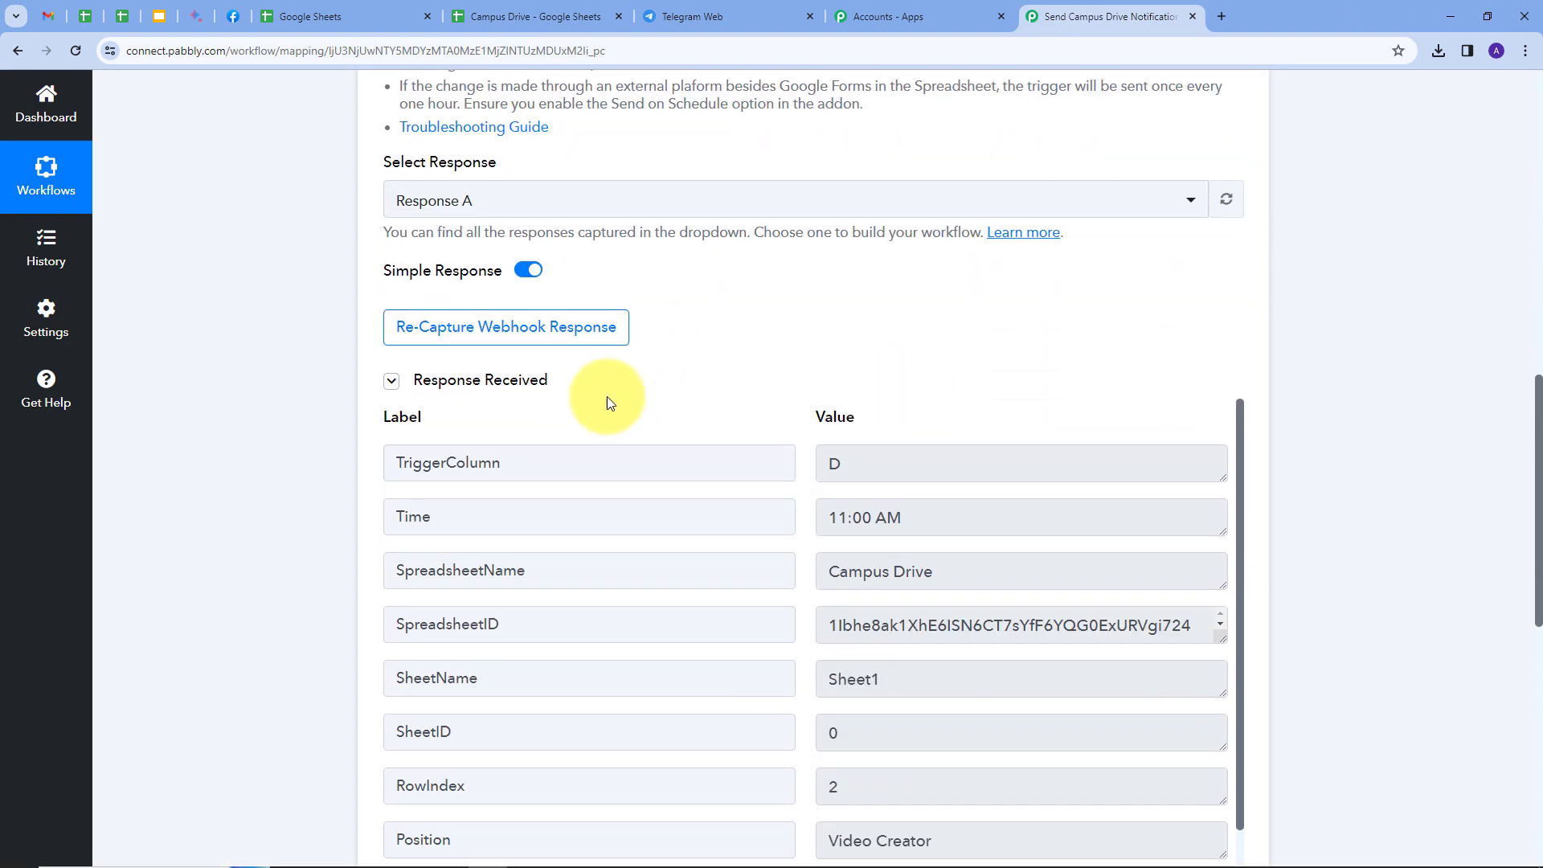
left_click_drag(866, 386, 826, 383)
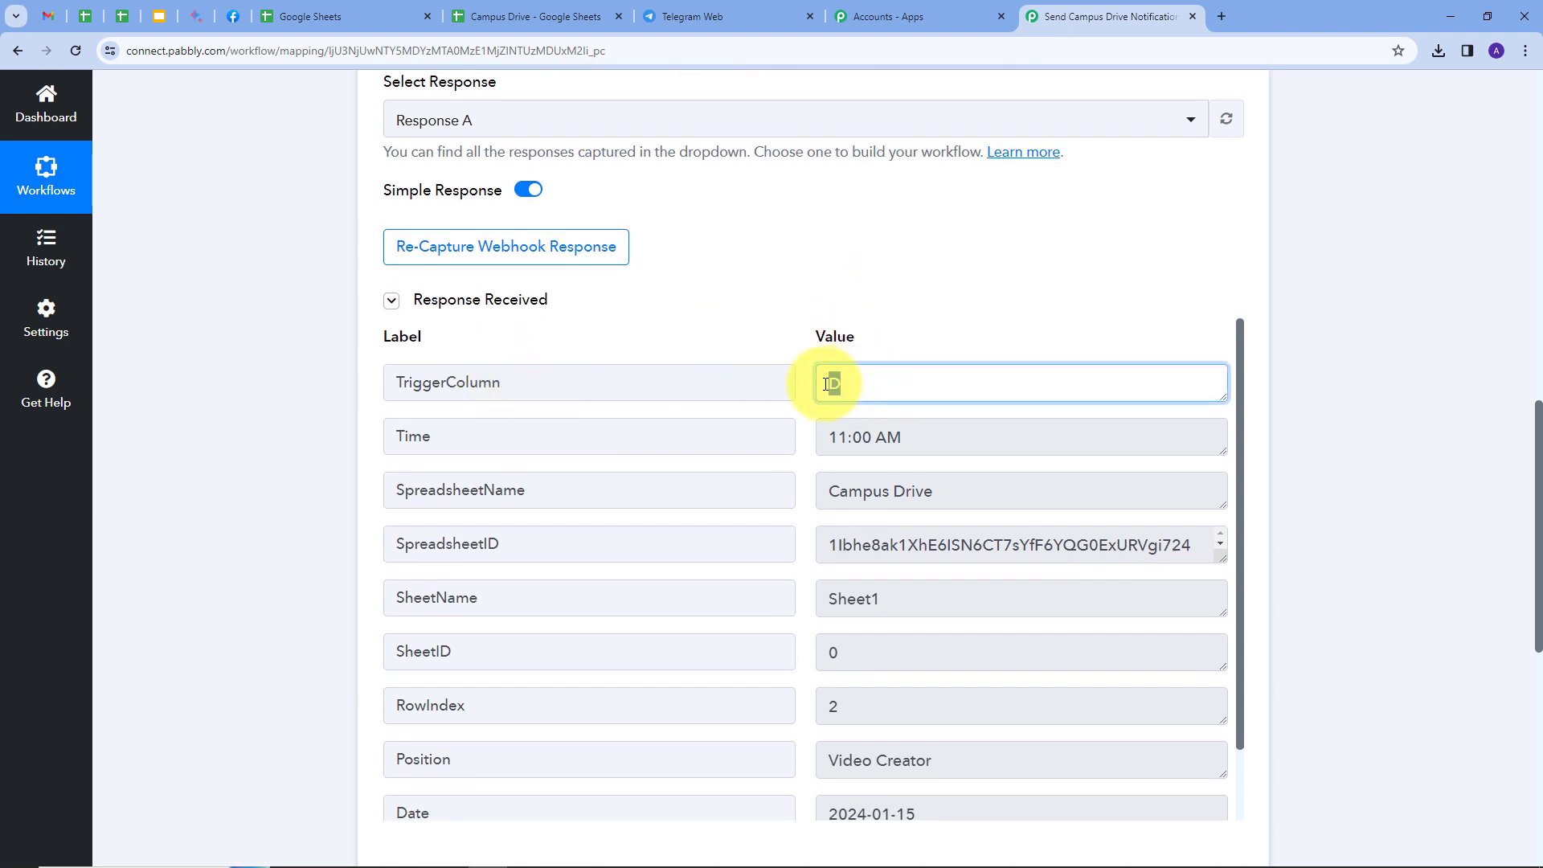
left_click_drag(1002, 437, 785, 447)
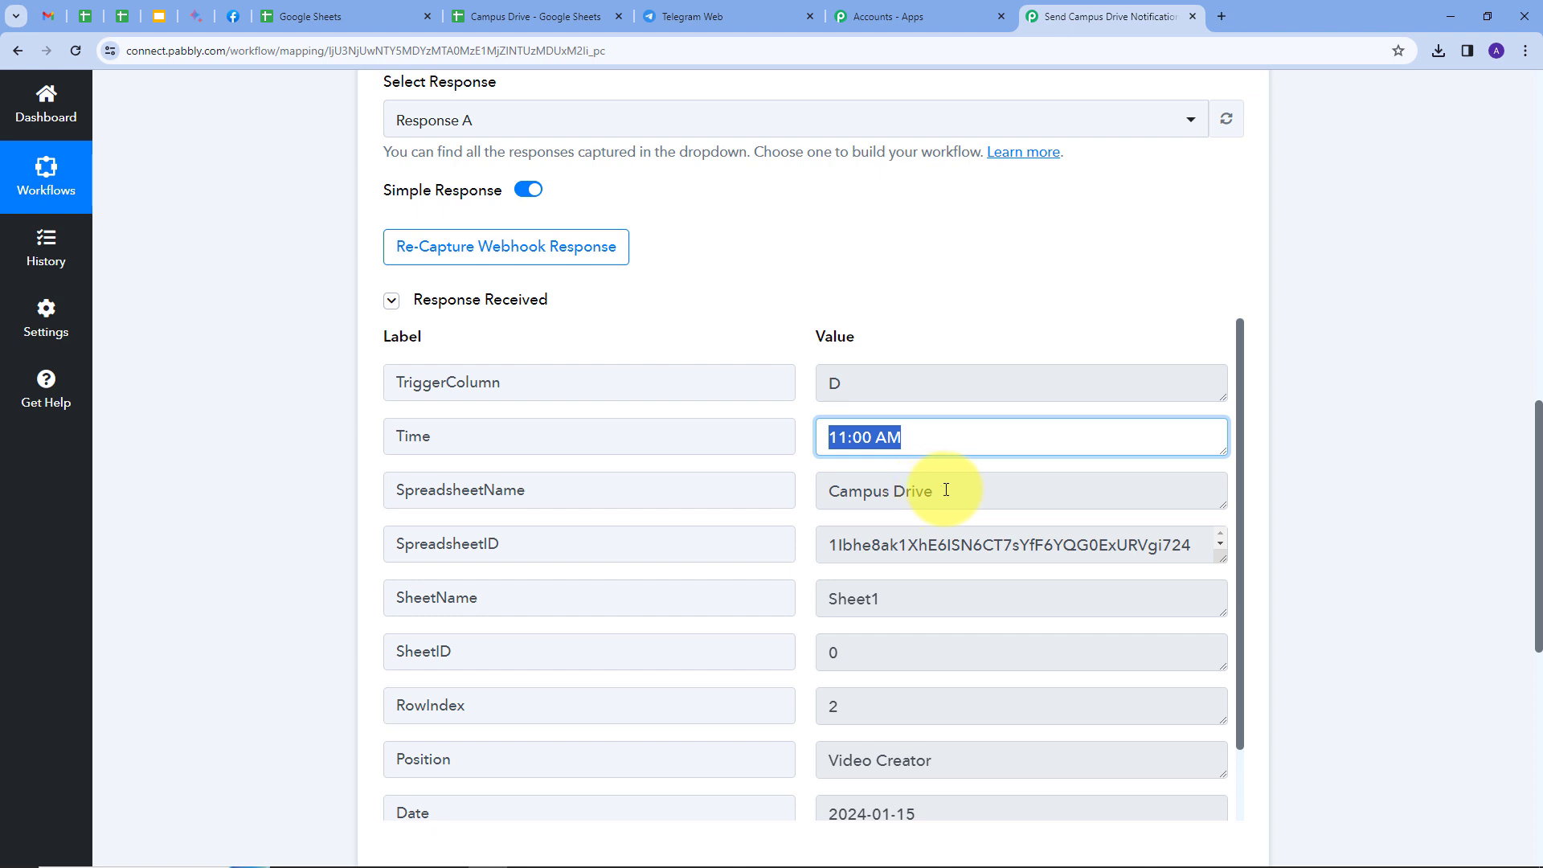
left_click_drag(941, 492, 815, 508)
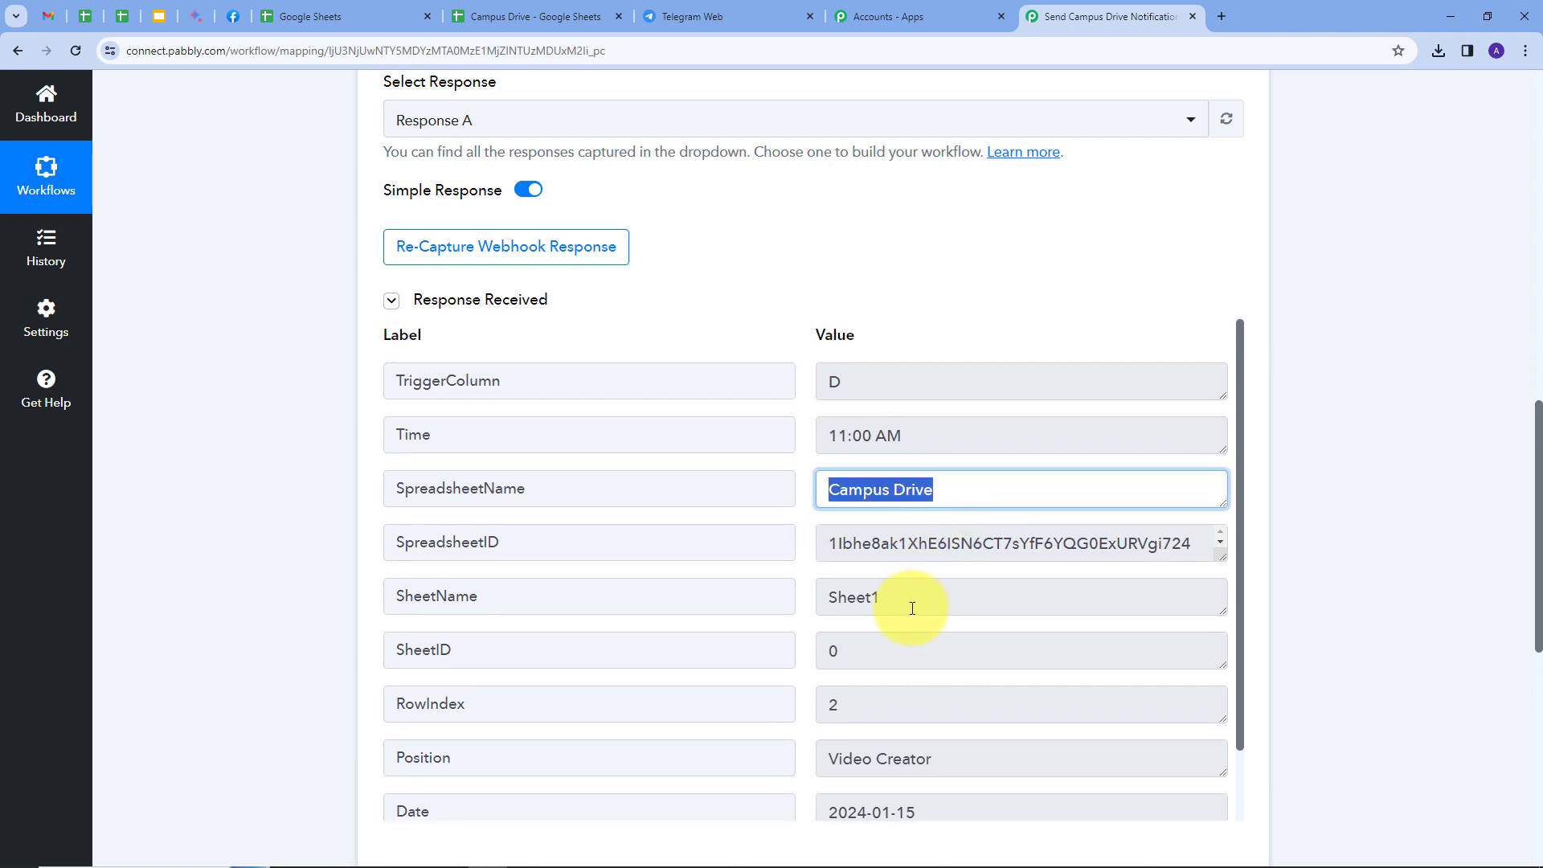
left_click_drag(911, 608, 826, 606)
scroll(1054, 546, "down", 2)
scroll(1056, 549, "down", 1)
left_click_drag(988, 610, 772, 610)
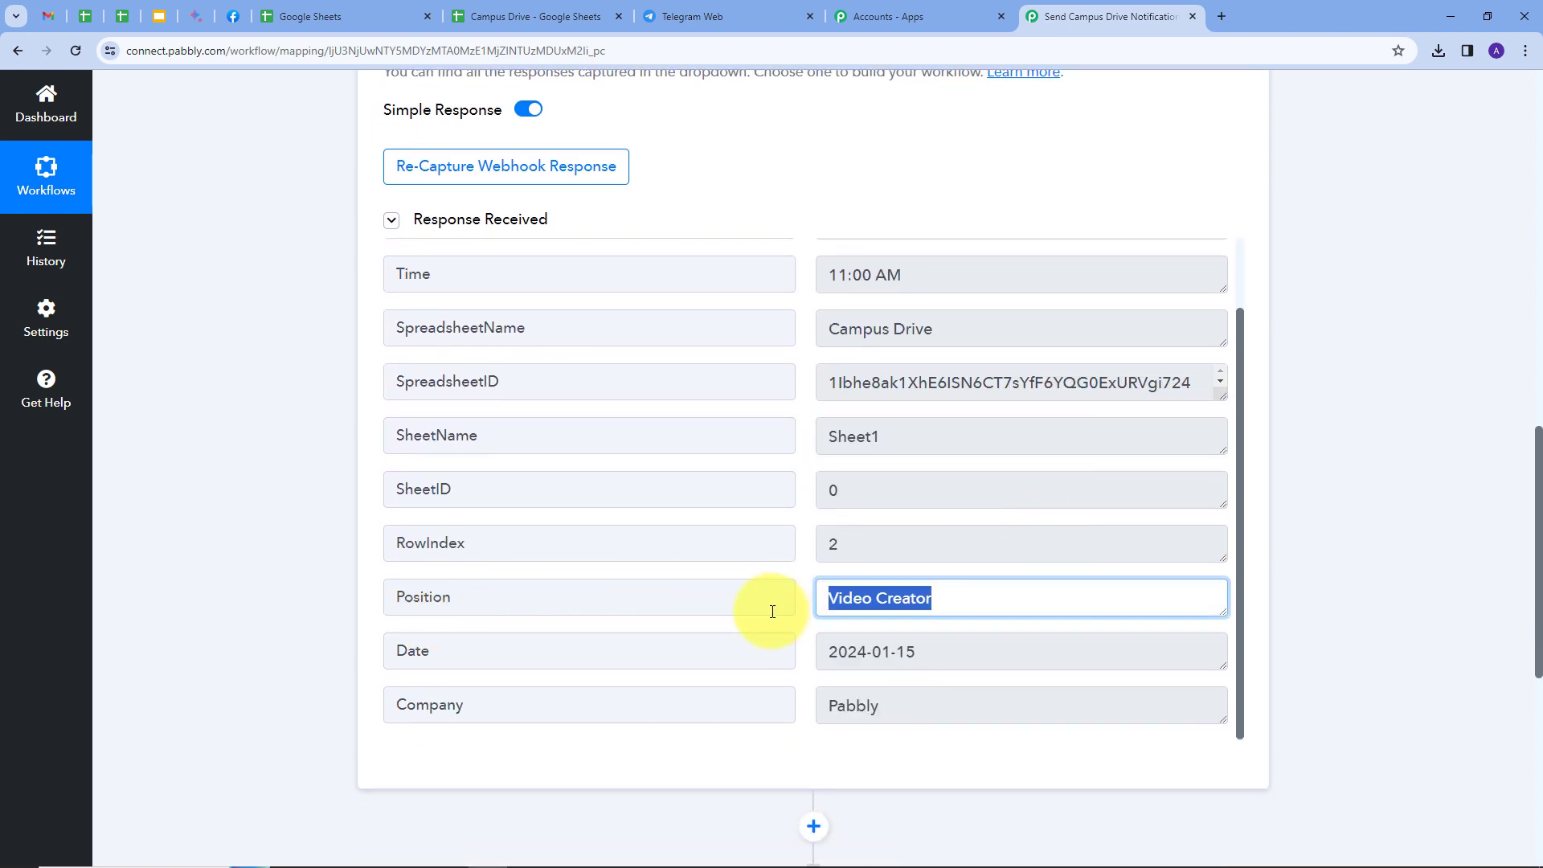
left_click_drag(920, 650, 826, 654)
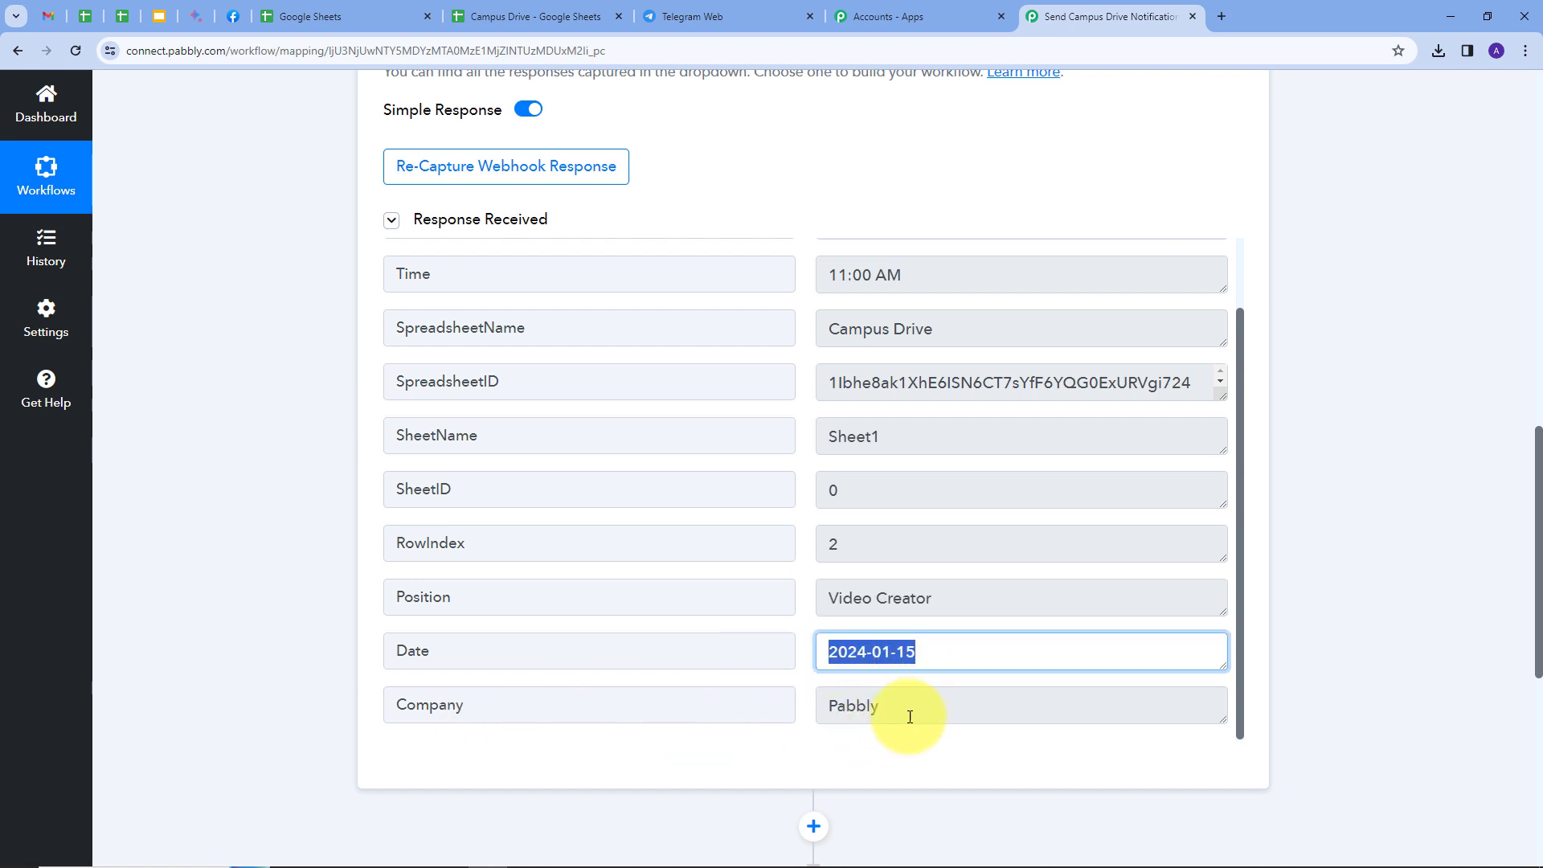
left_click_drag(912, 707, 765, 710)
left_click(799, 532)
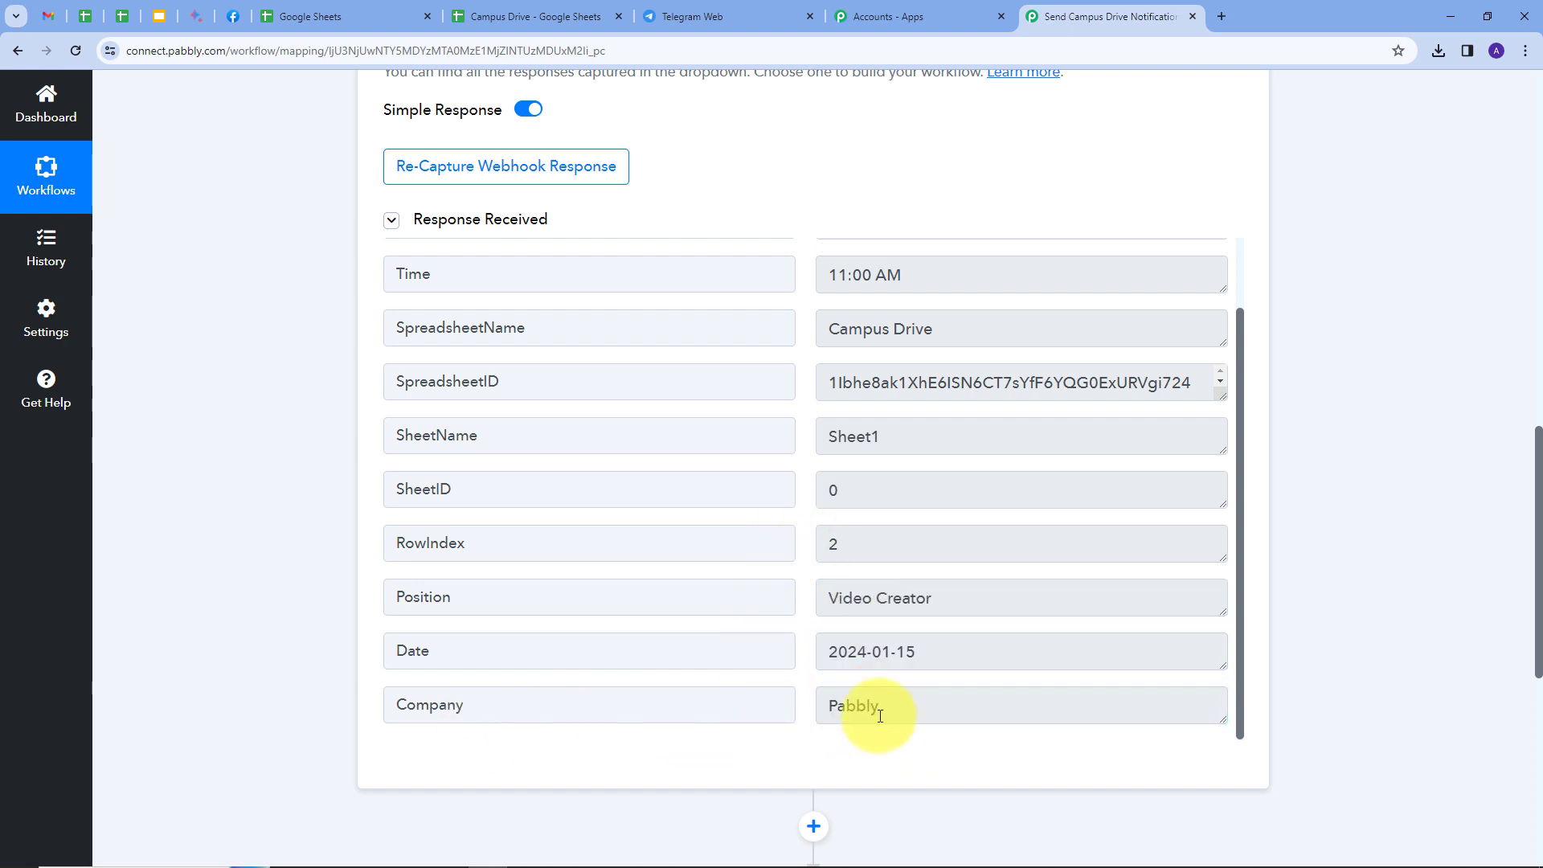
scroll(764, 491, "up", 1)
scroll(860, 533, "down", 1)
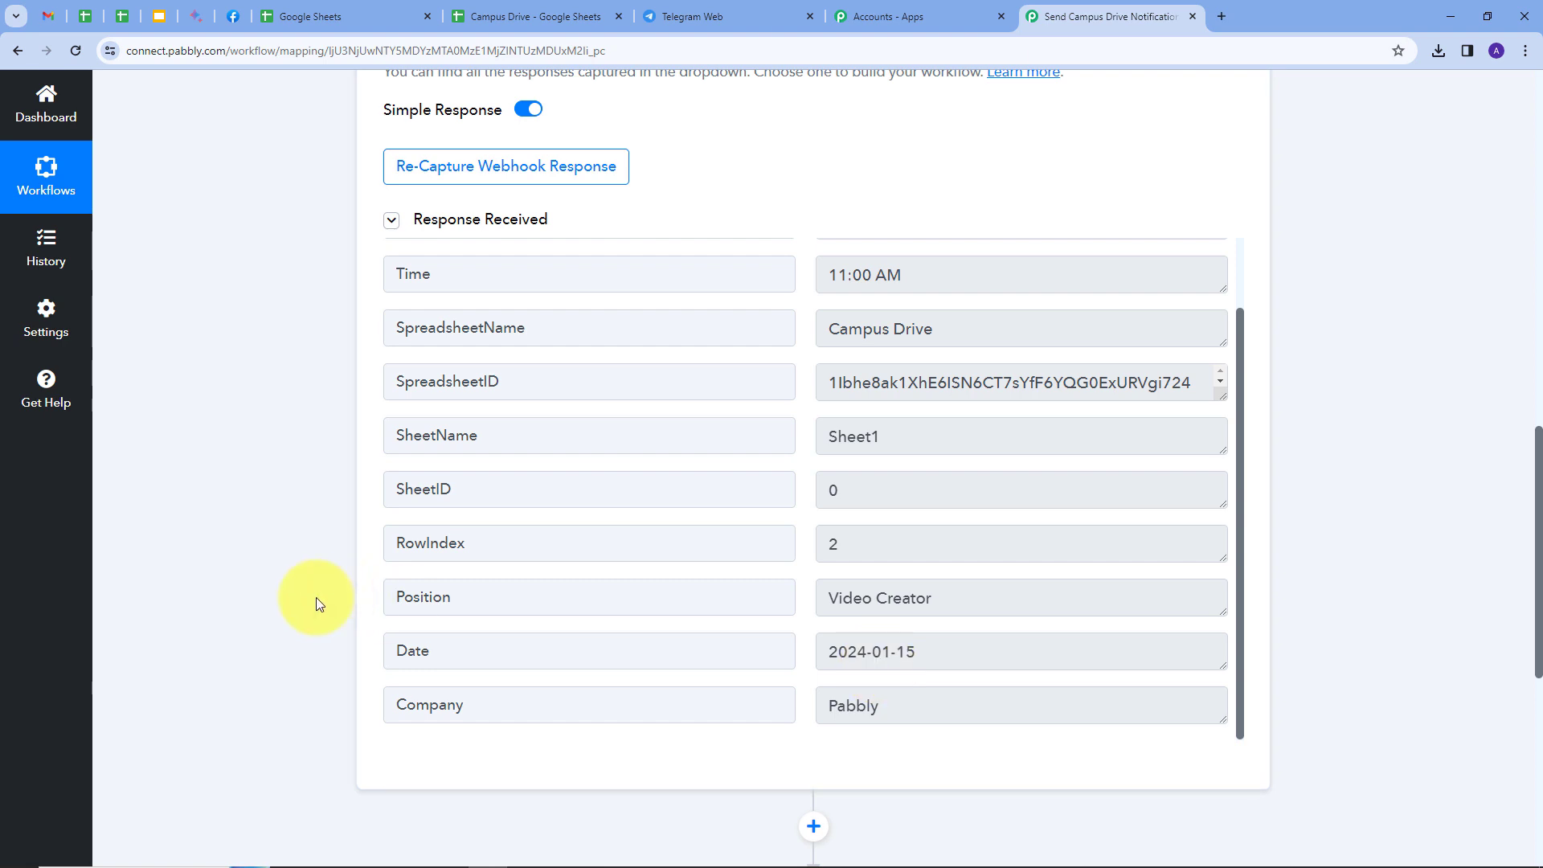
- Set the workflow's action to Telegram Bot with the event Send a Text Message or Reply and start adding a new connection
scroll(1304, 399, "down", 4)
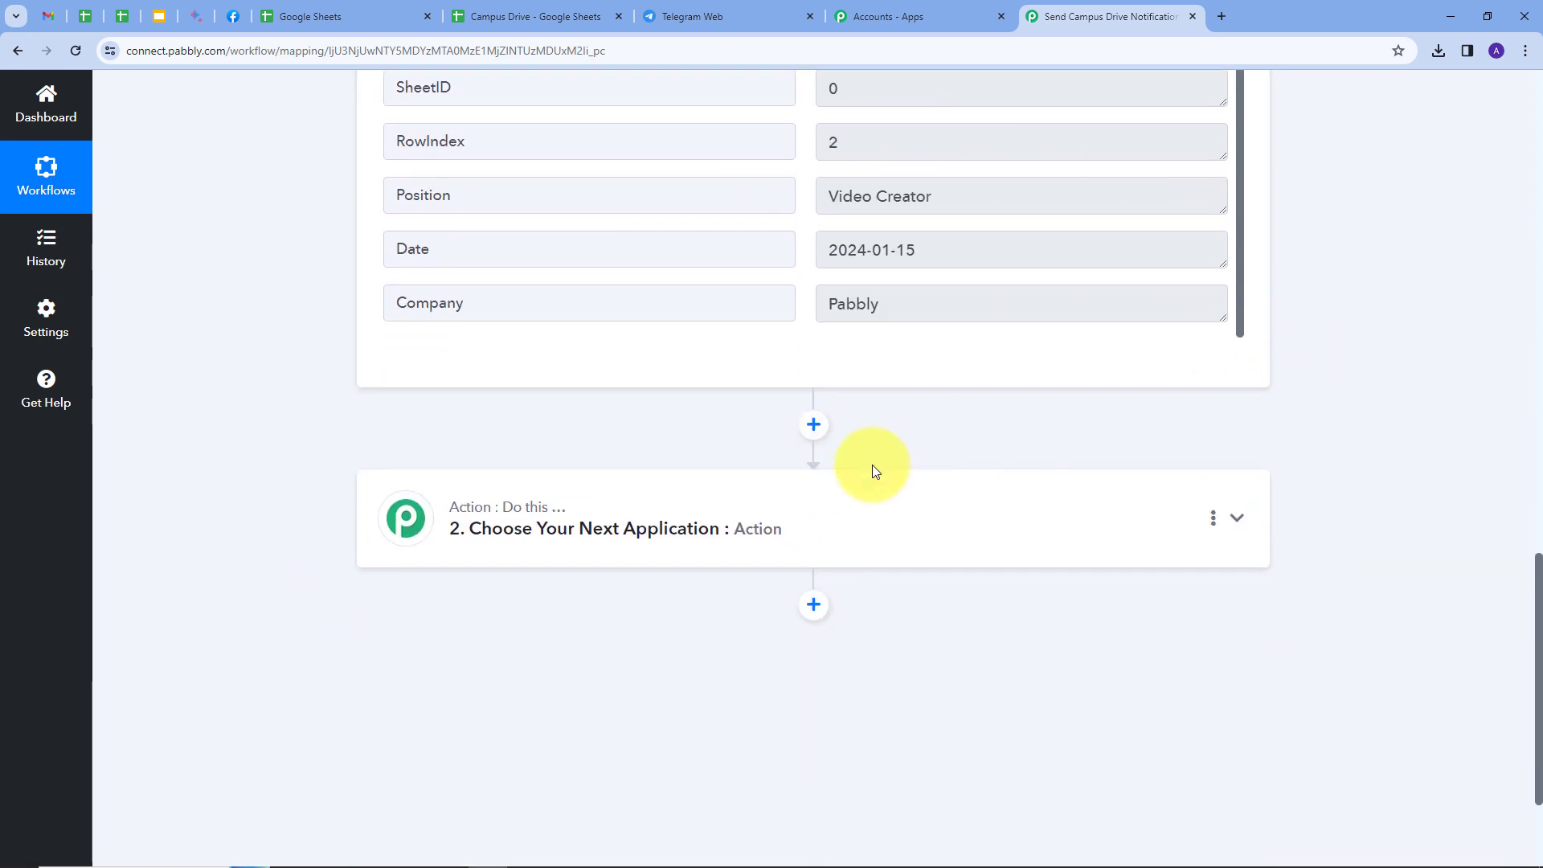
left_click(820, 519)
left_click(503, 424)
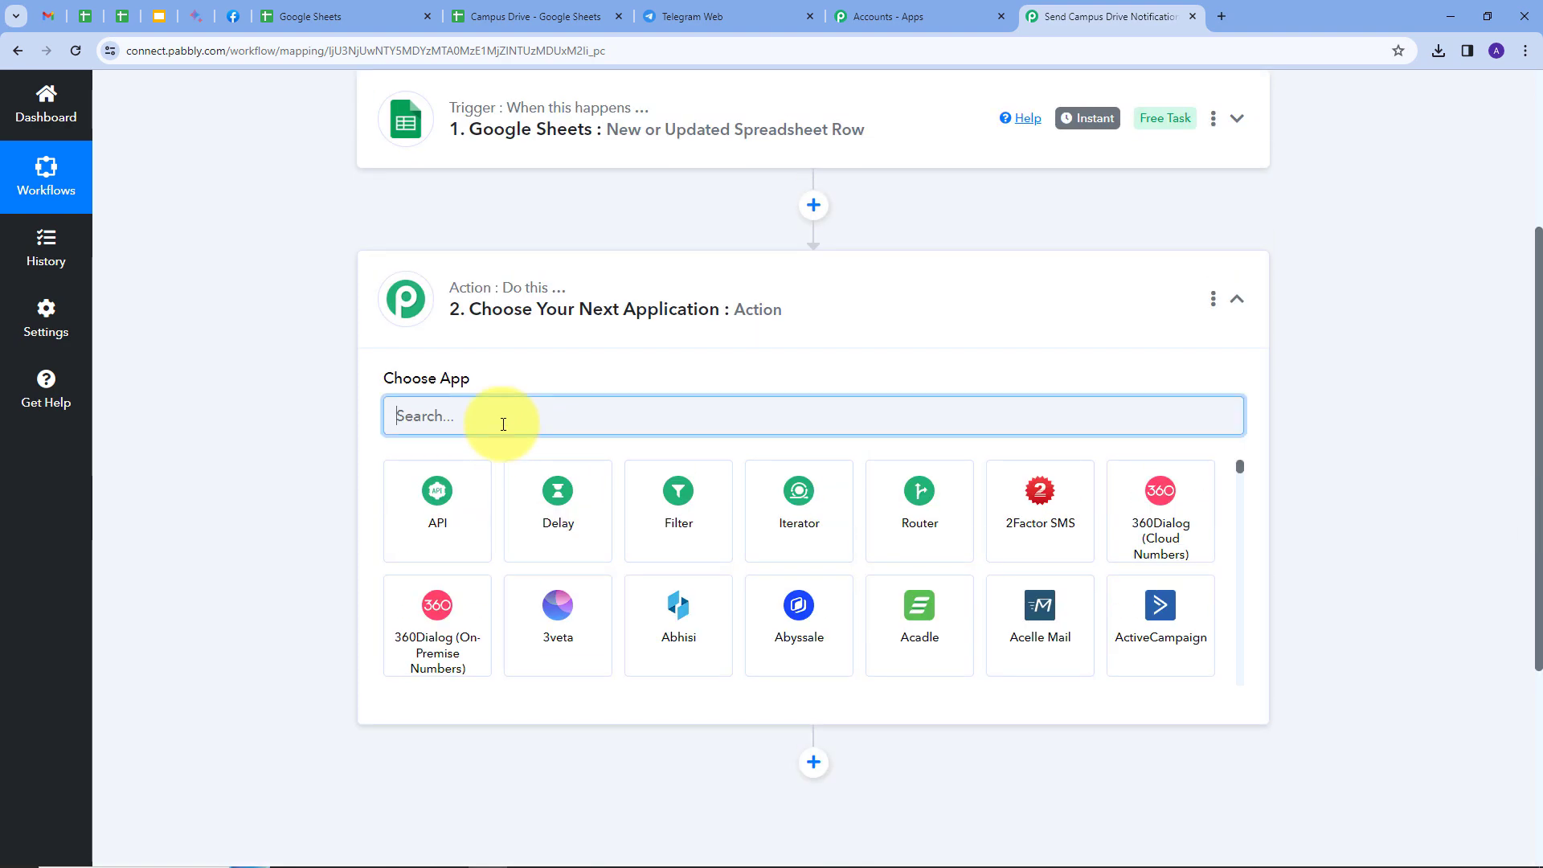
type("tele")
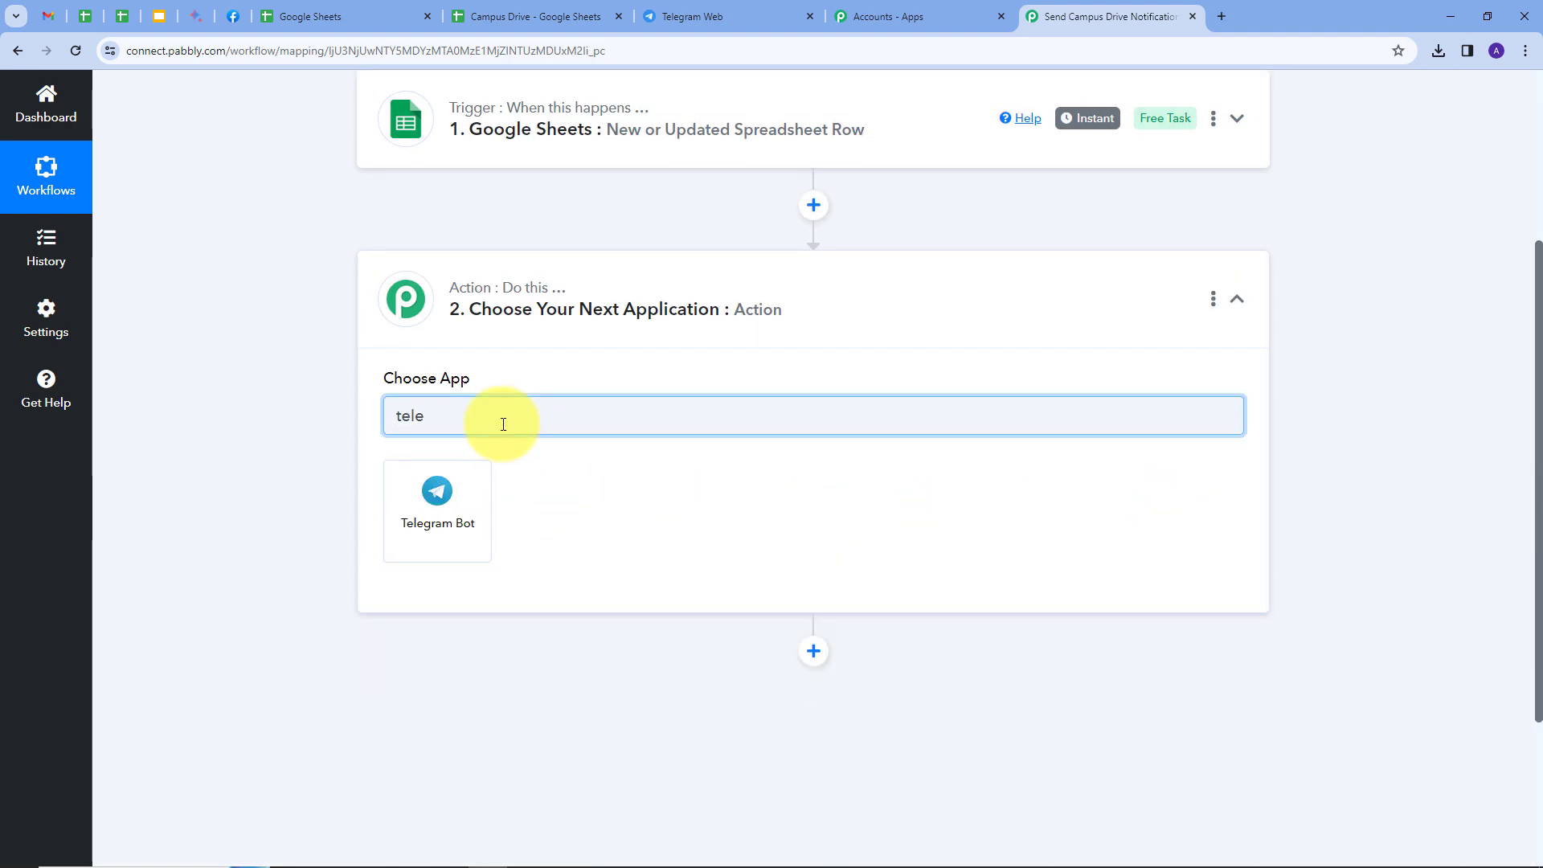
left_click(437, 495)
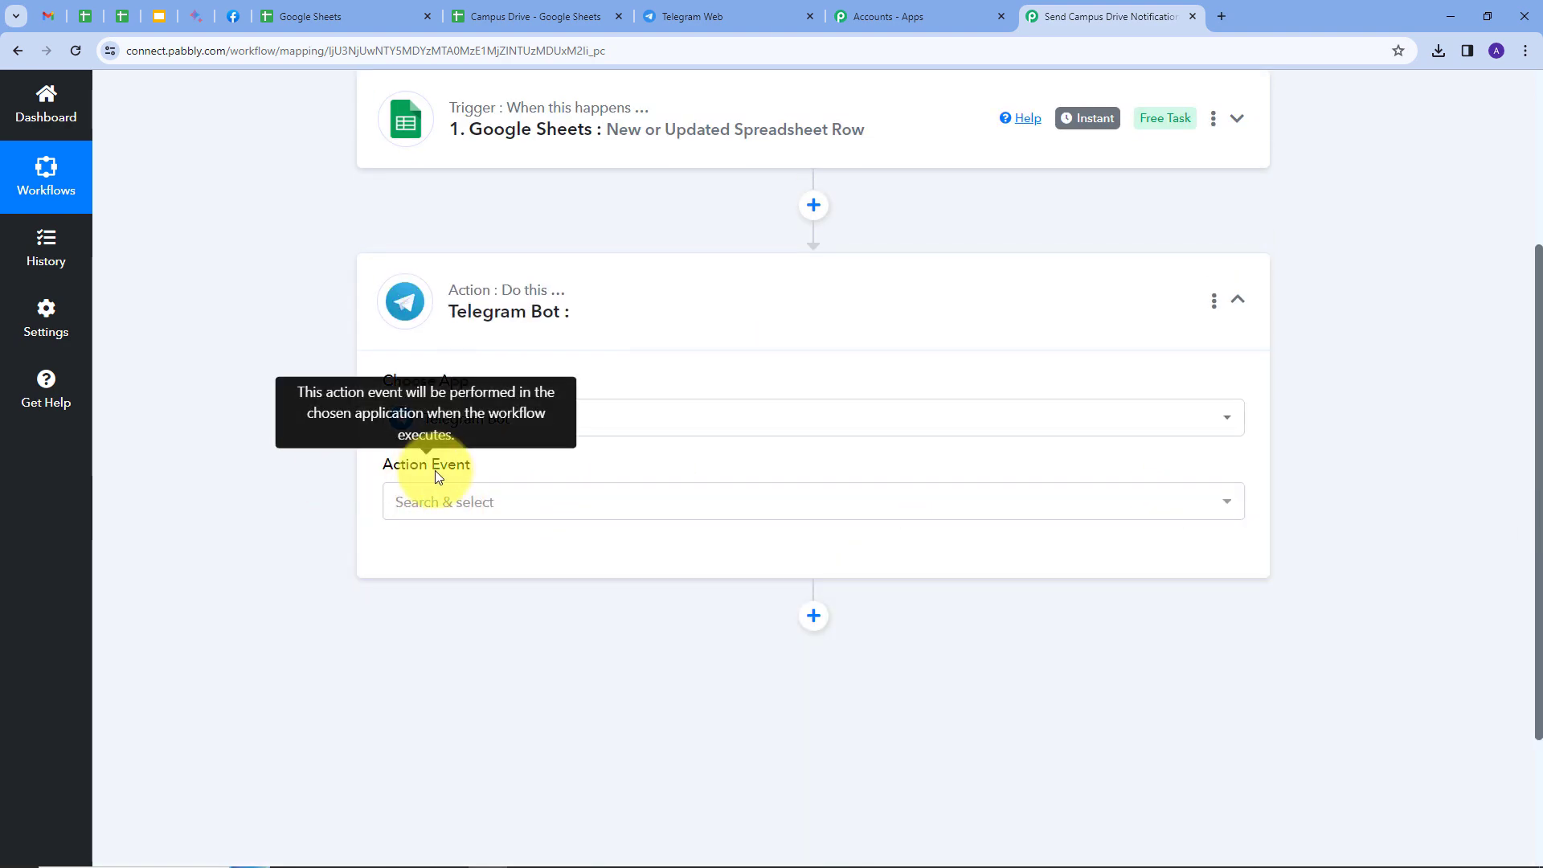
left_click(630, 499)
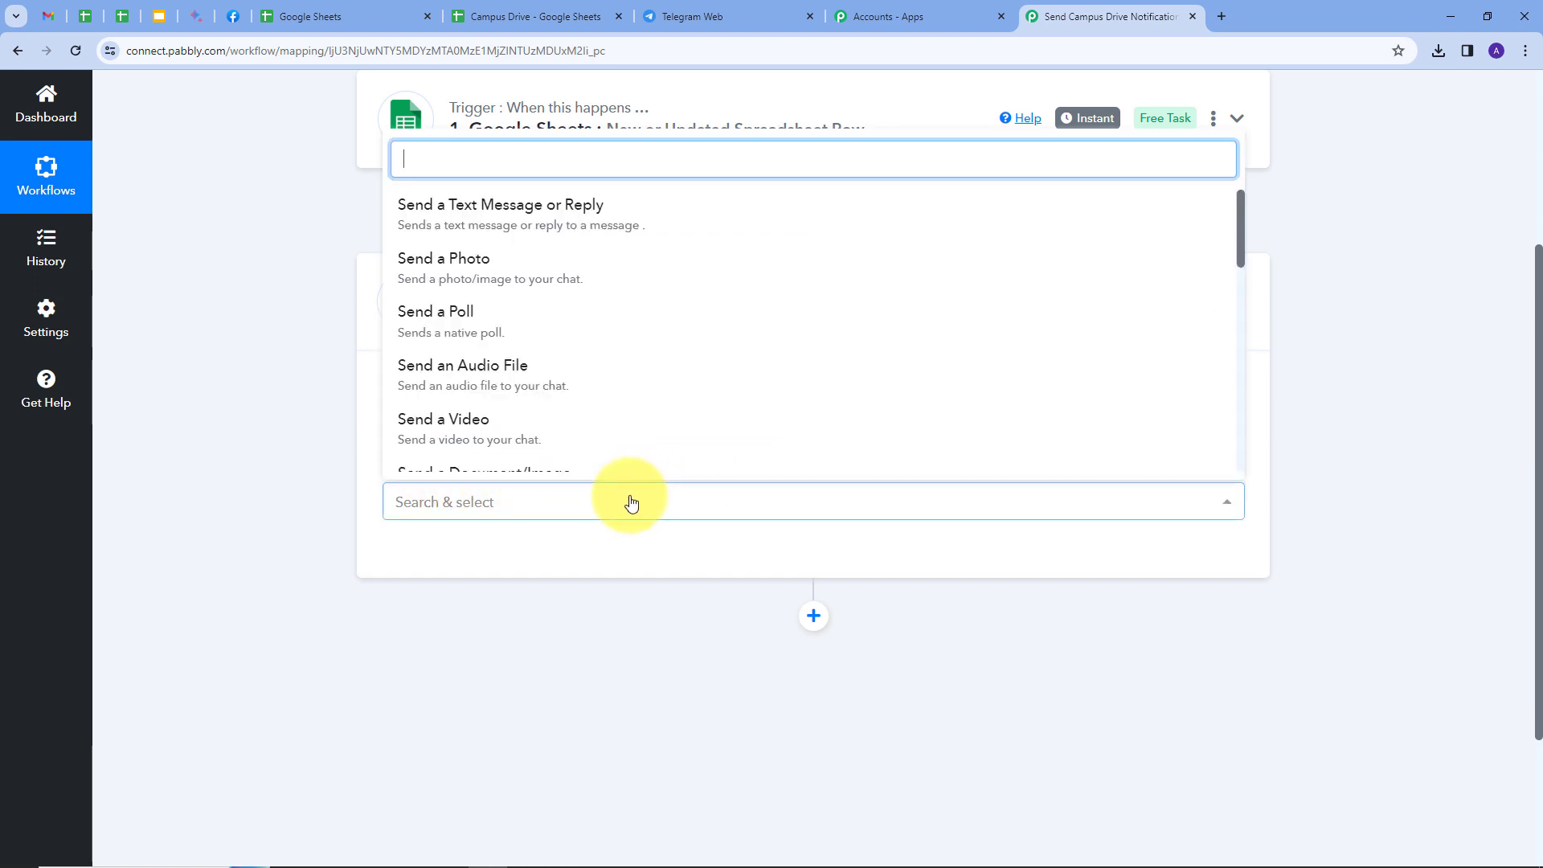
left_click(468, 222)
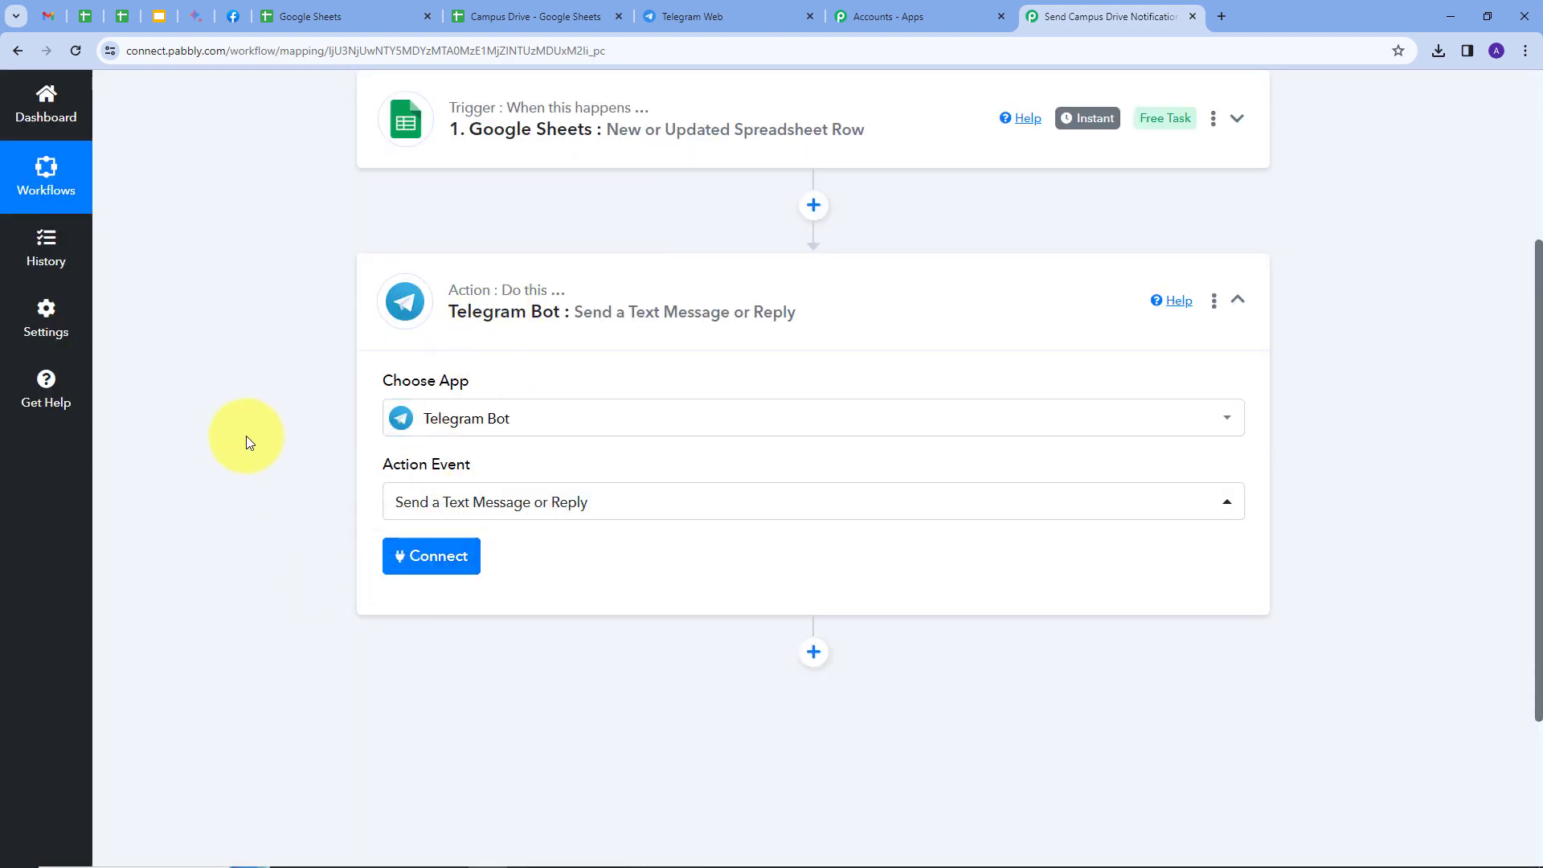
left_click(426, 575)
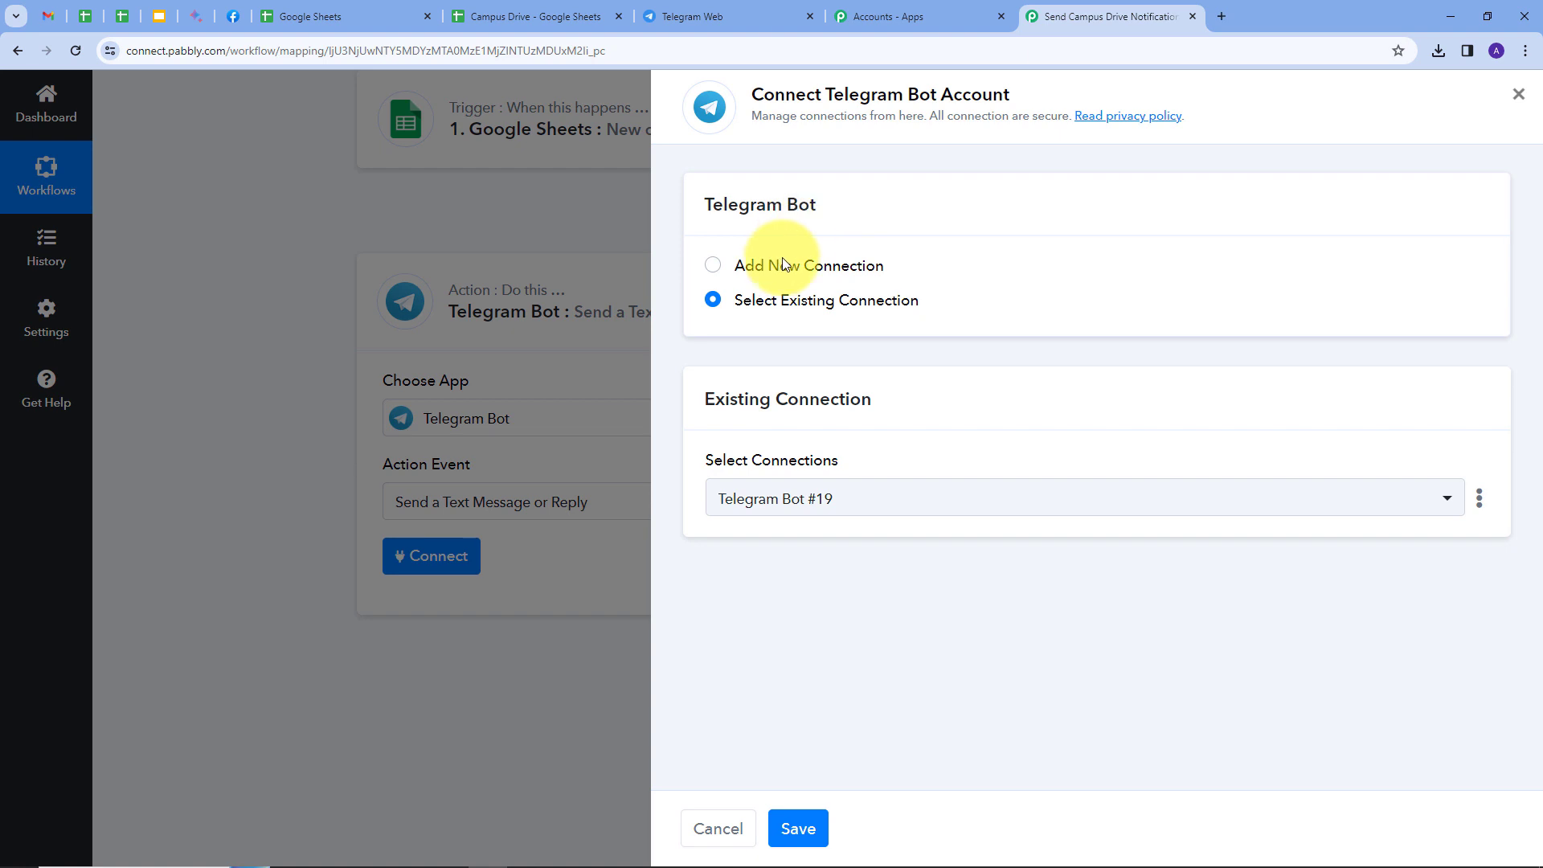
left_click(782, 268)
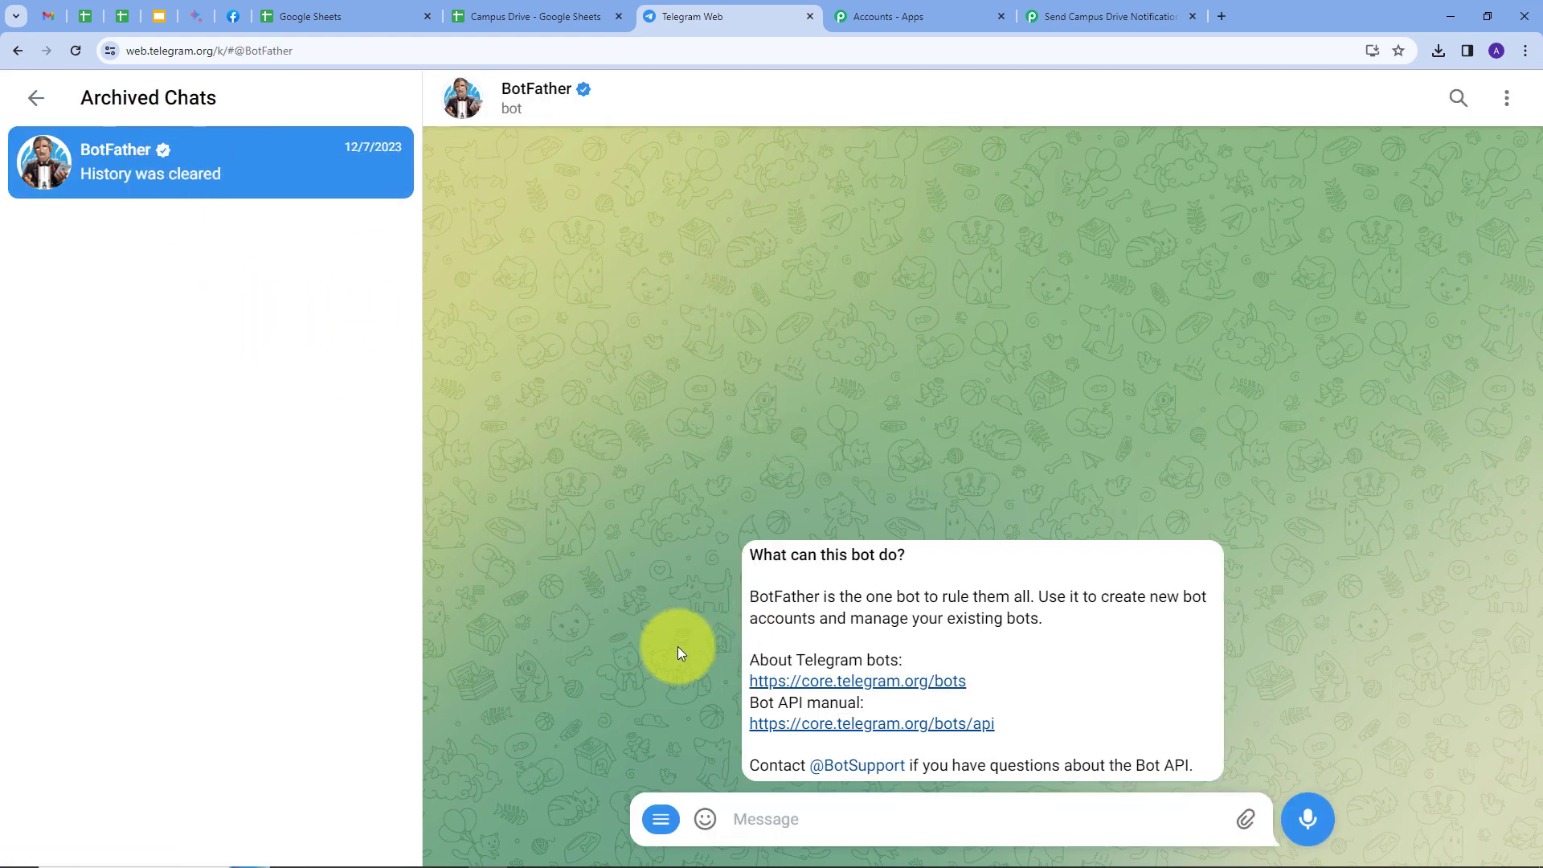
- In Telegram Web's BotFather chat, create a new bot with /newbot, named PabblyHr with the username PabblyHr_bot
left_click(660, 819)
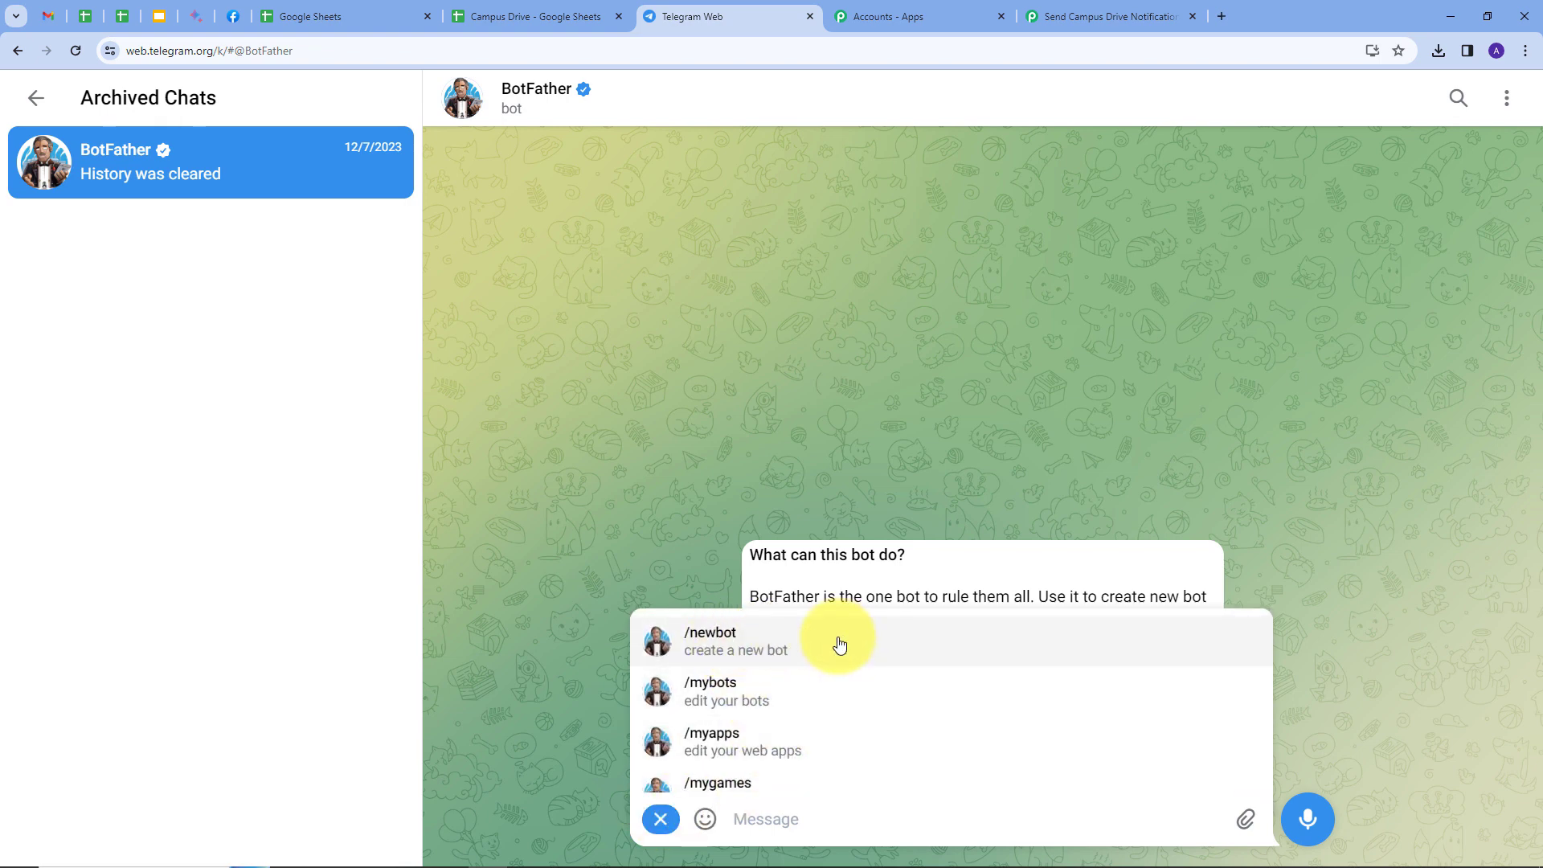
left_click(734, 644)
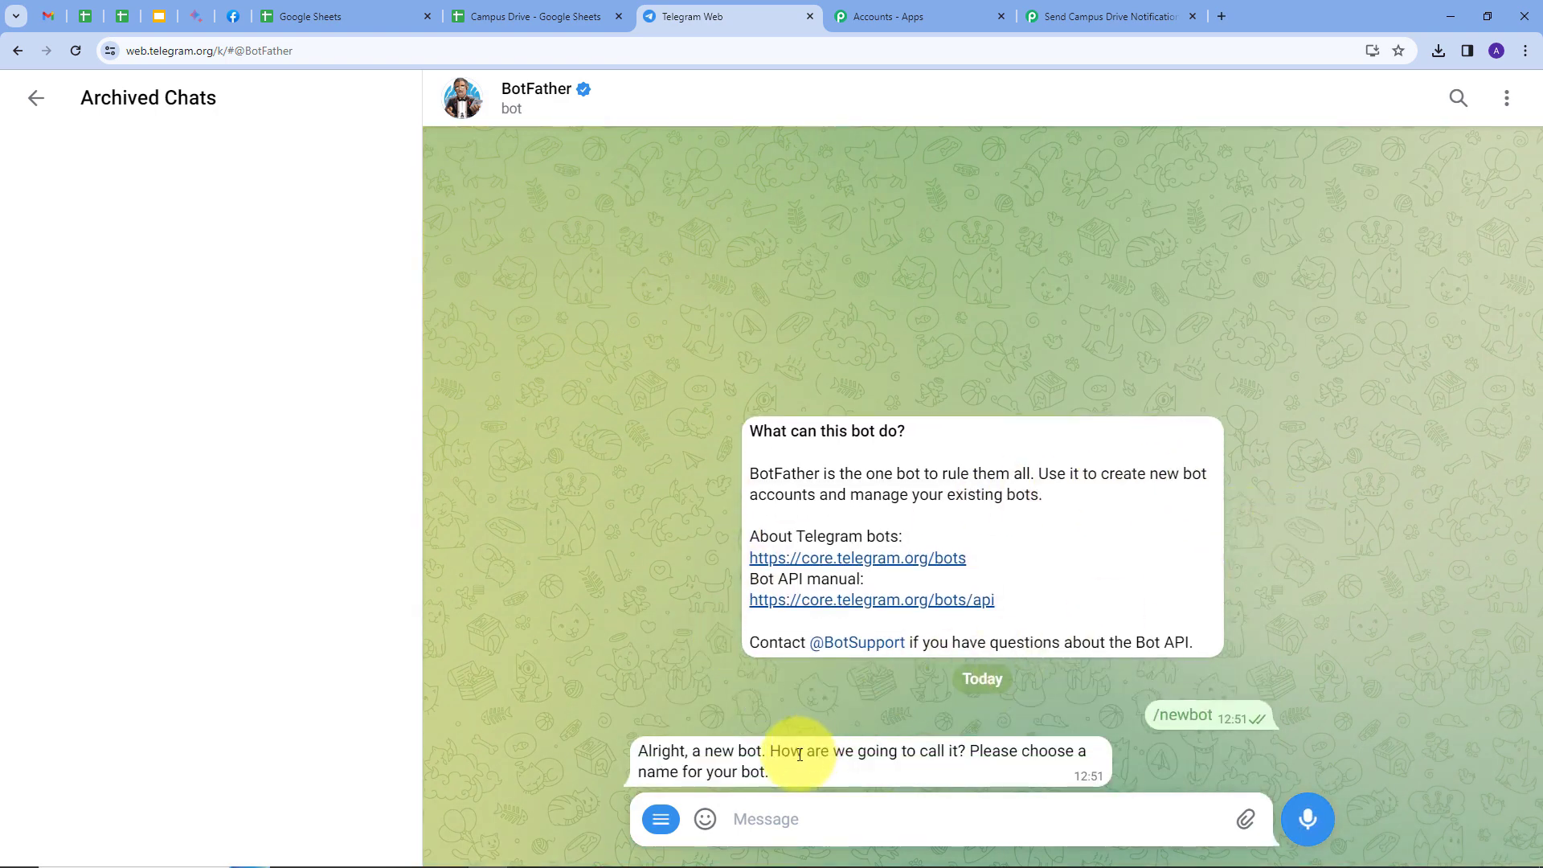
double_click(799, 754)
type("PabblyHr")
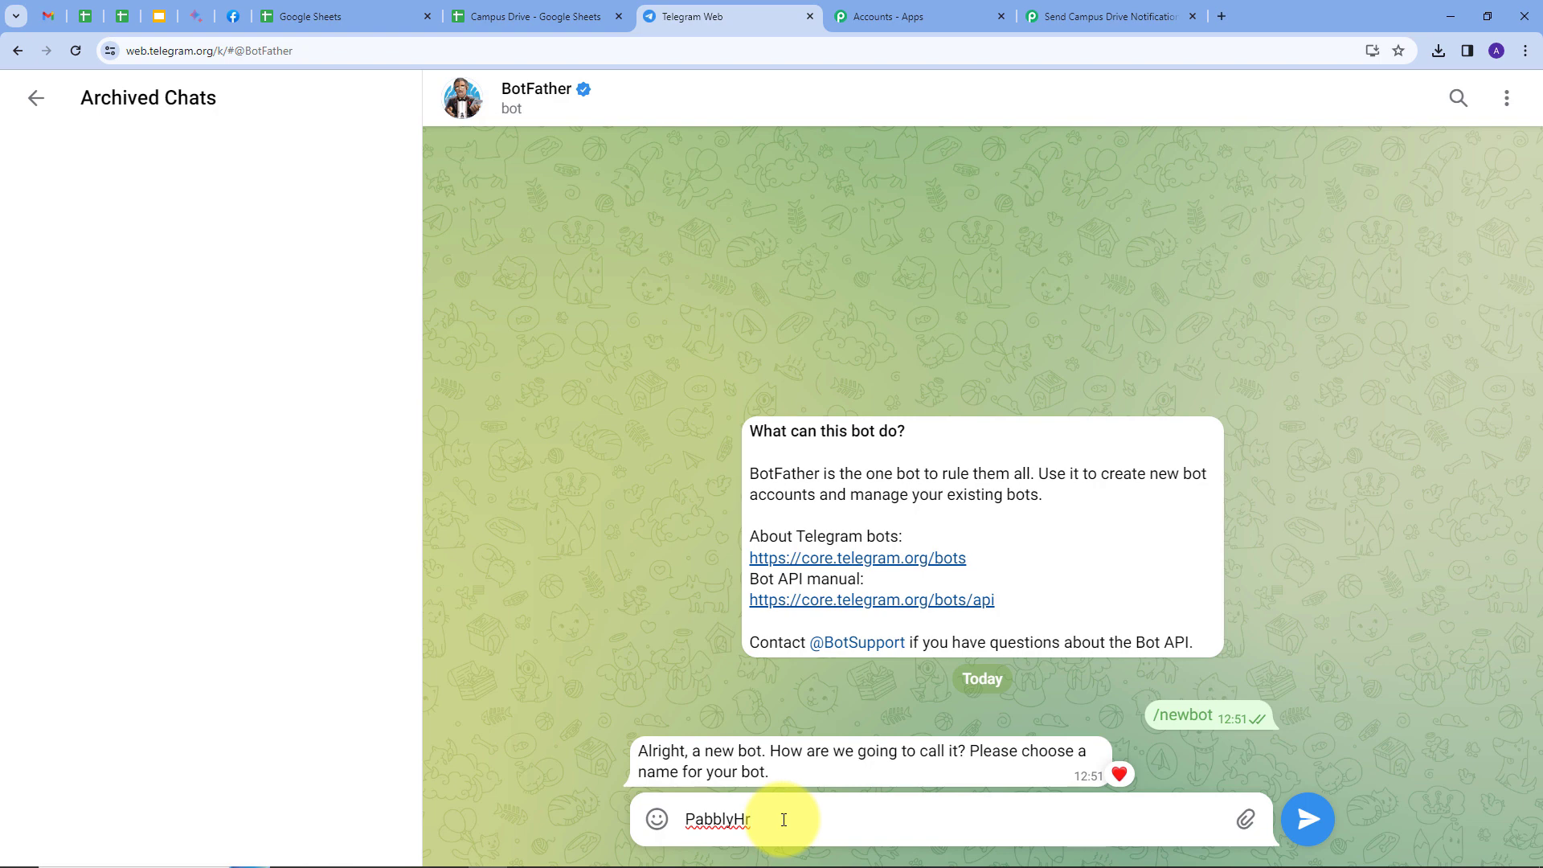
key("Return")
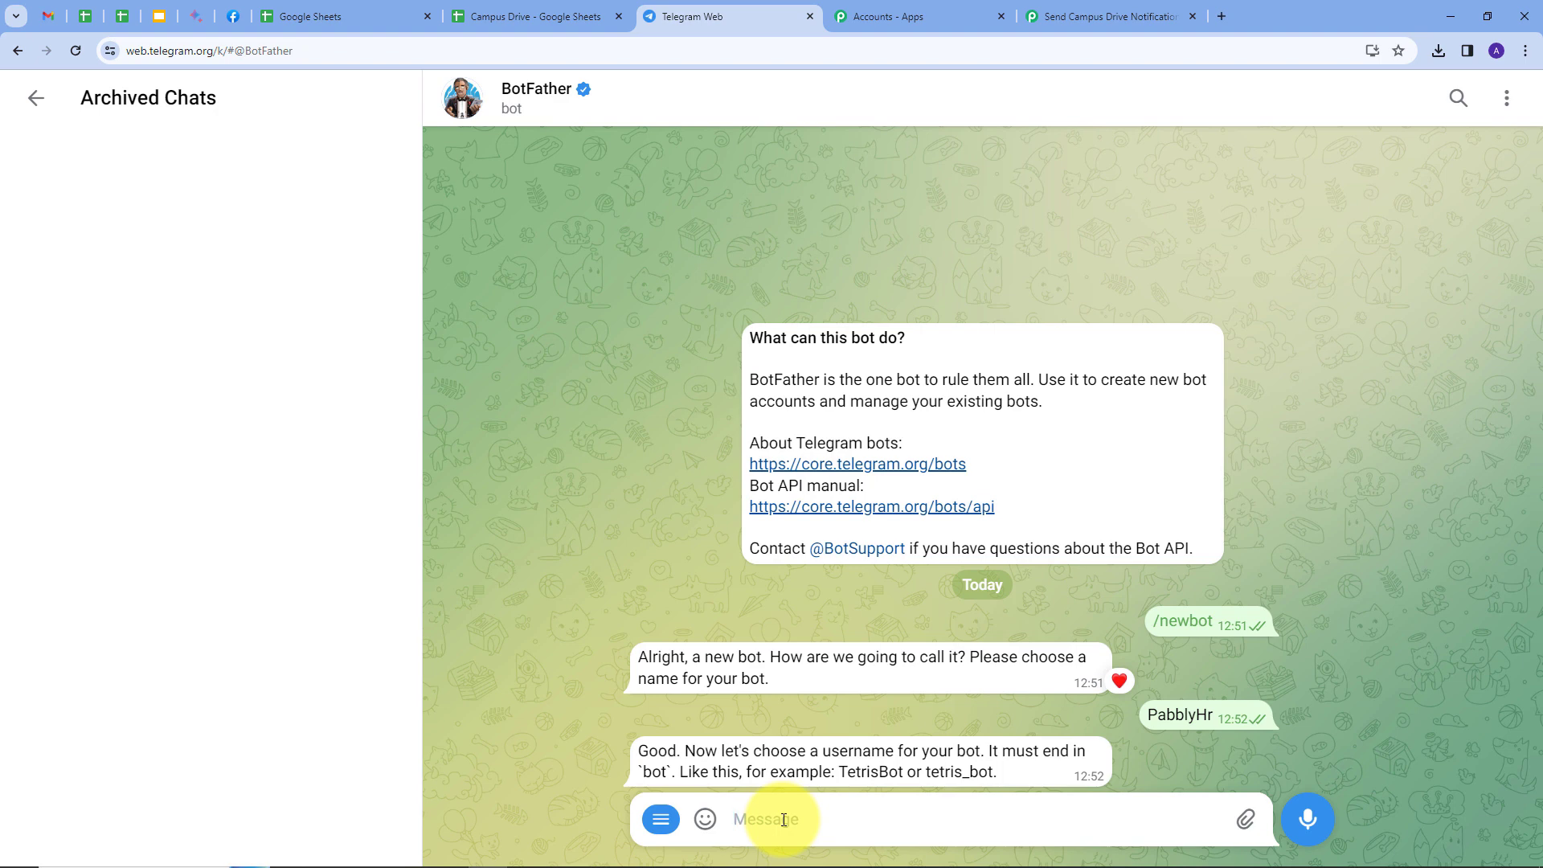
type("PabblyHr_bot")
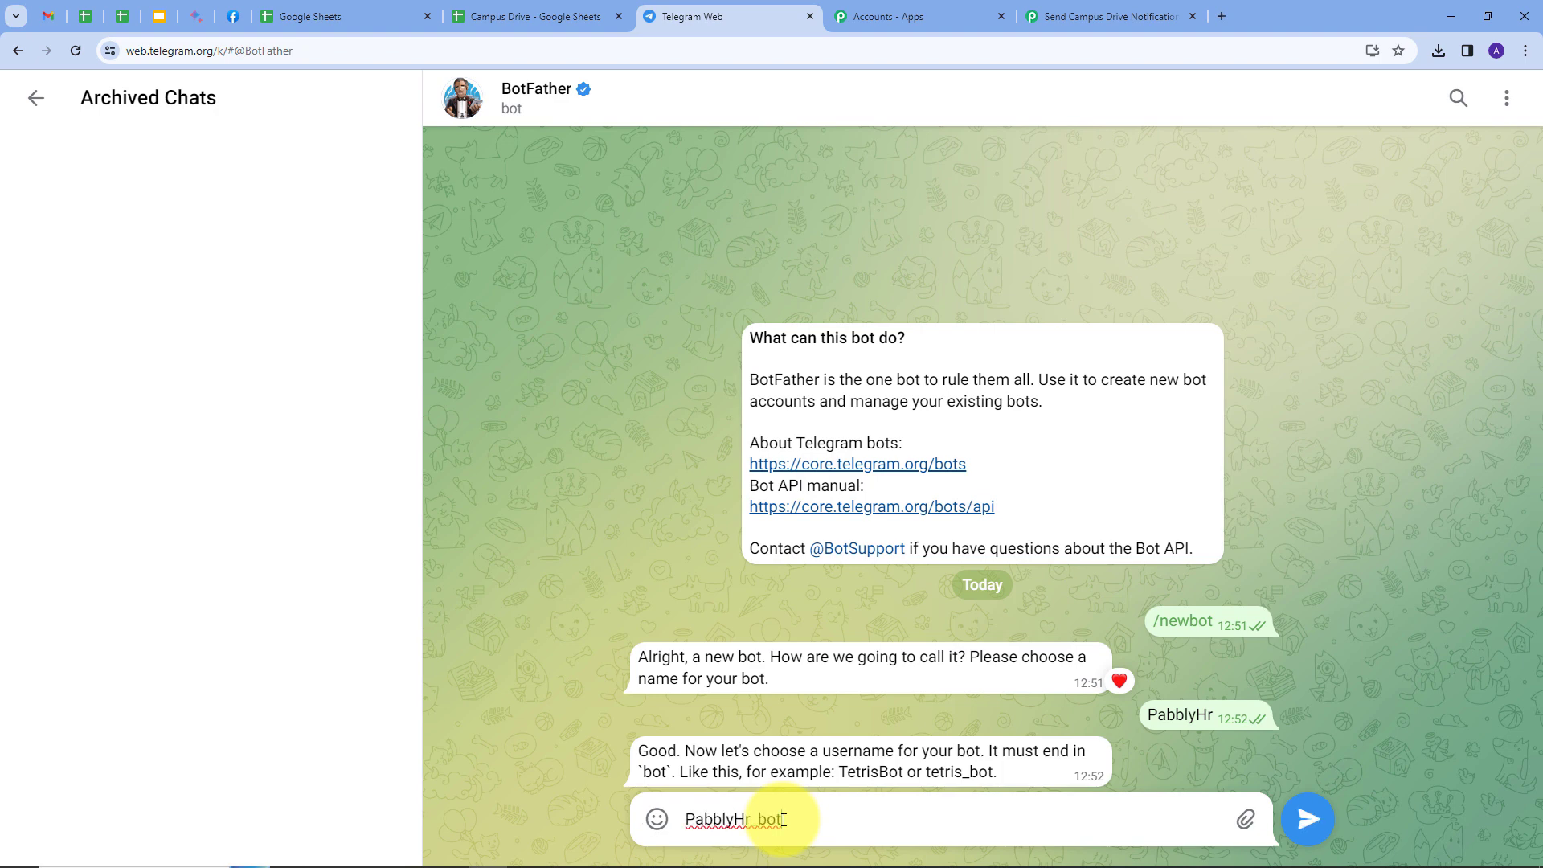
left_click(1307, 819)
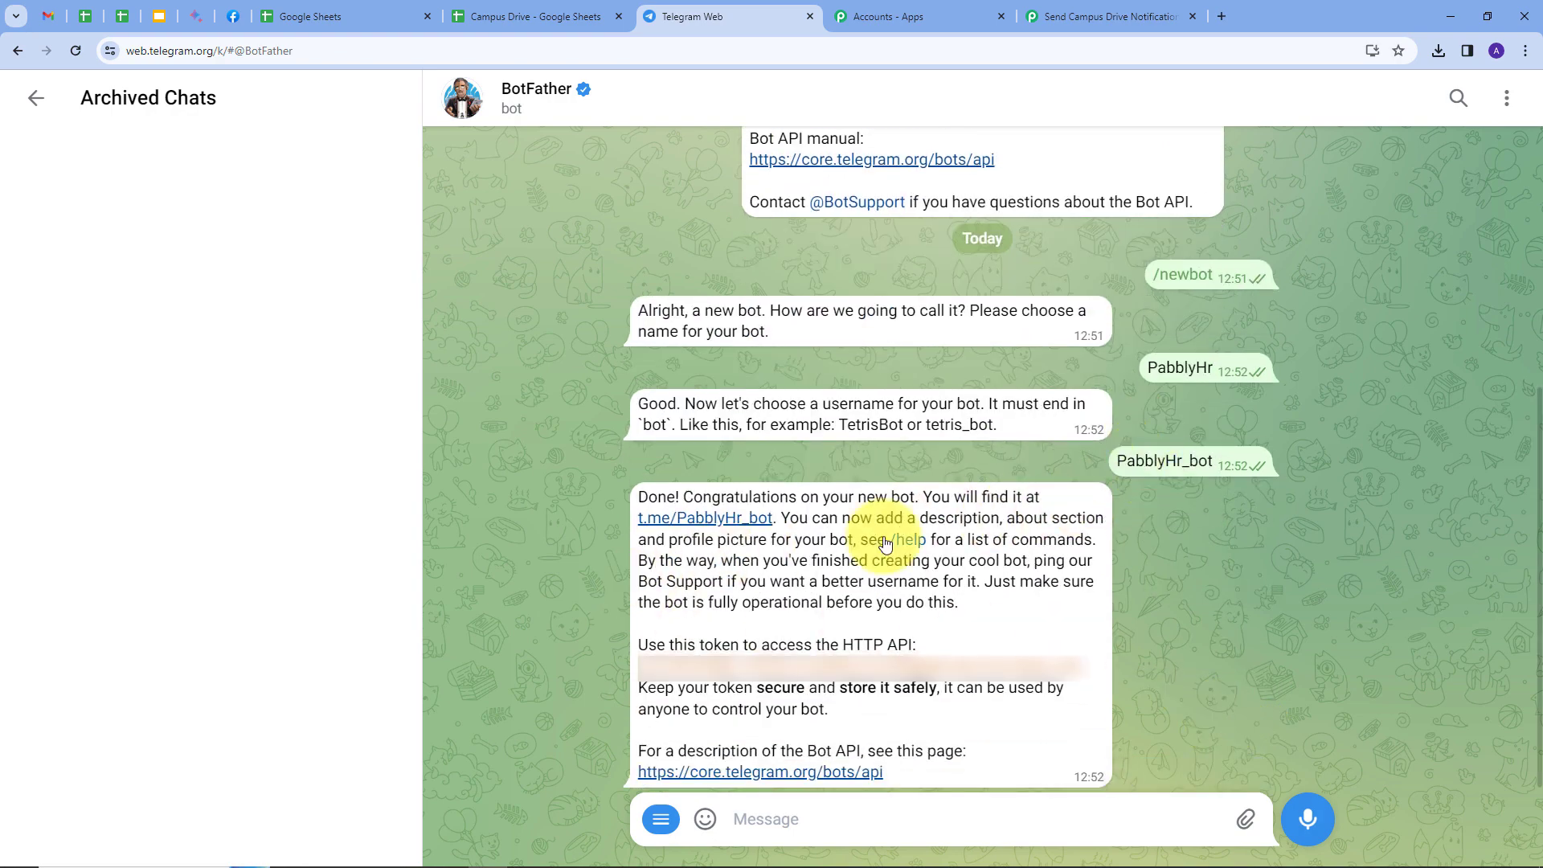
- Copy the new bot's HTTP API token from BotFather's reply
double_click(785, 629)
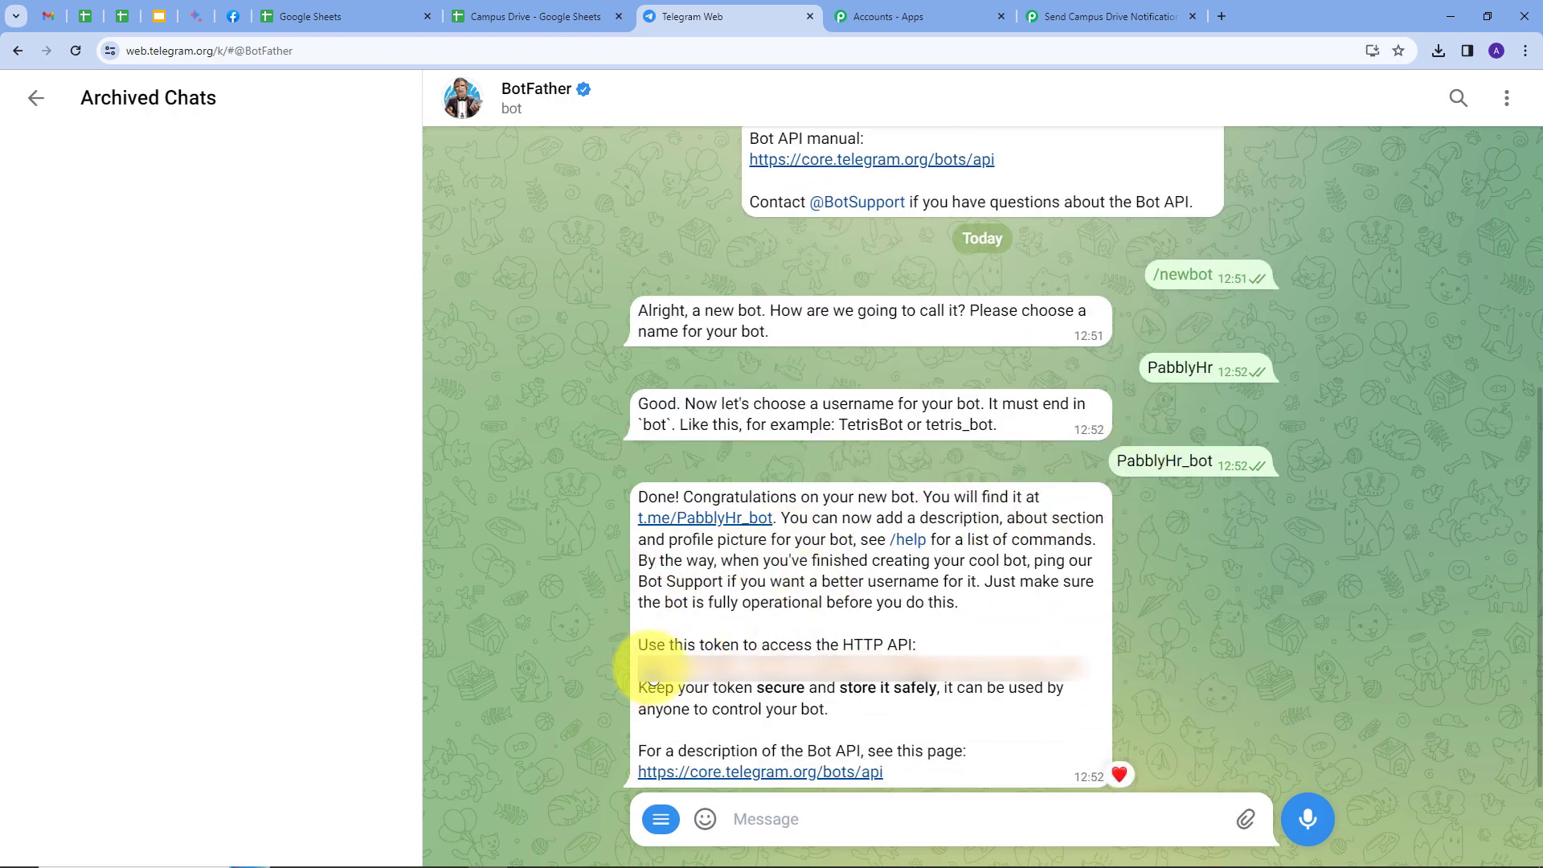
left_click(653, 671)
left_click_drag(642, 665, 1096, 702)
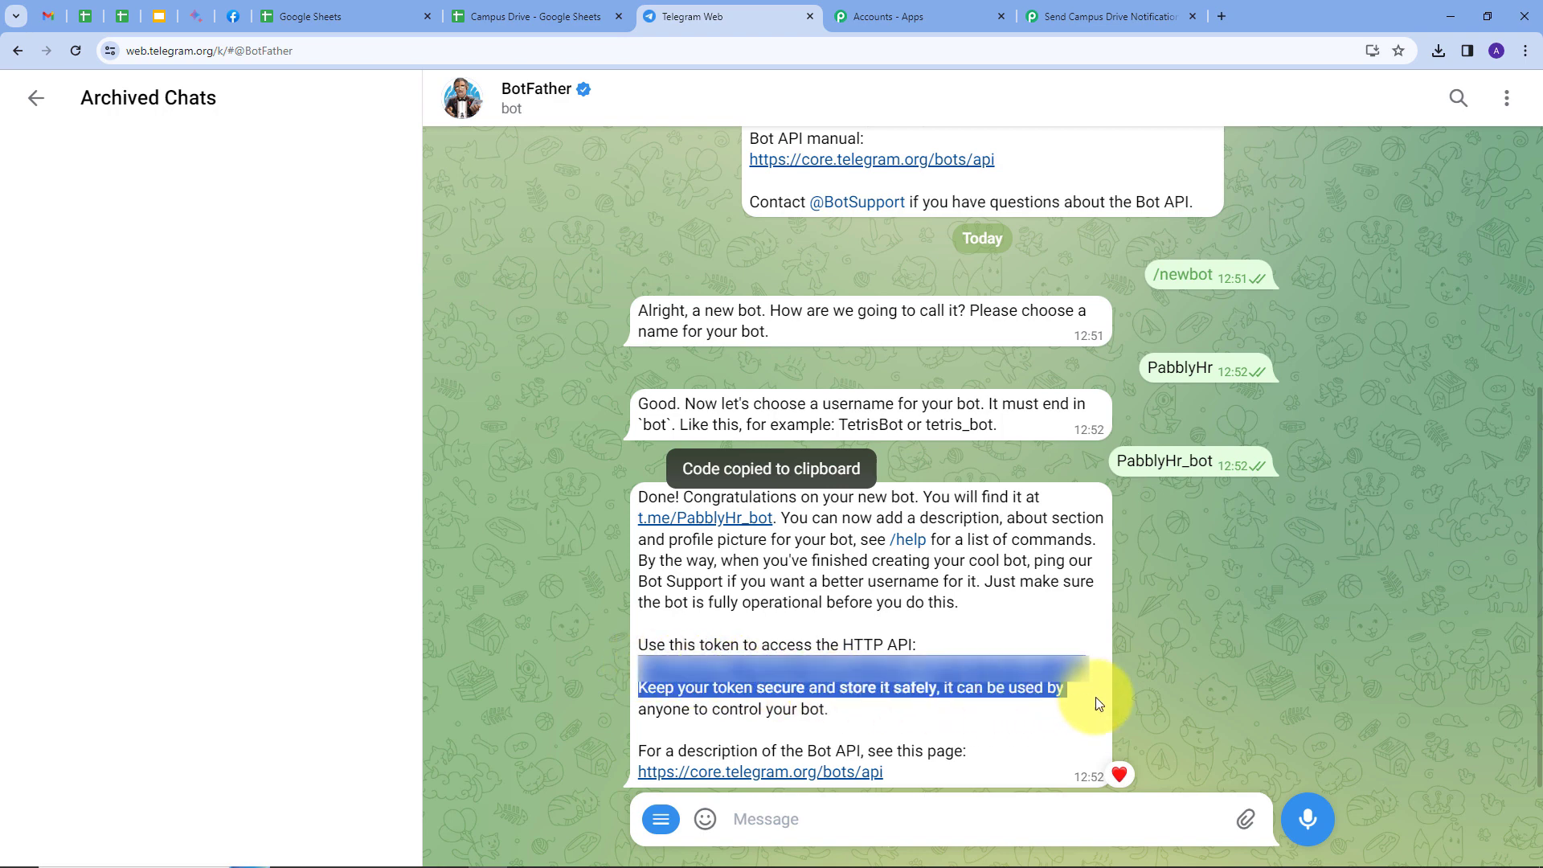
left_click(1096, 698)
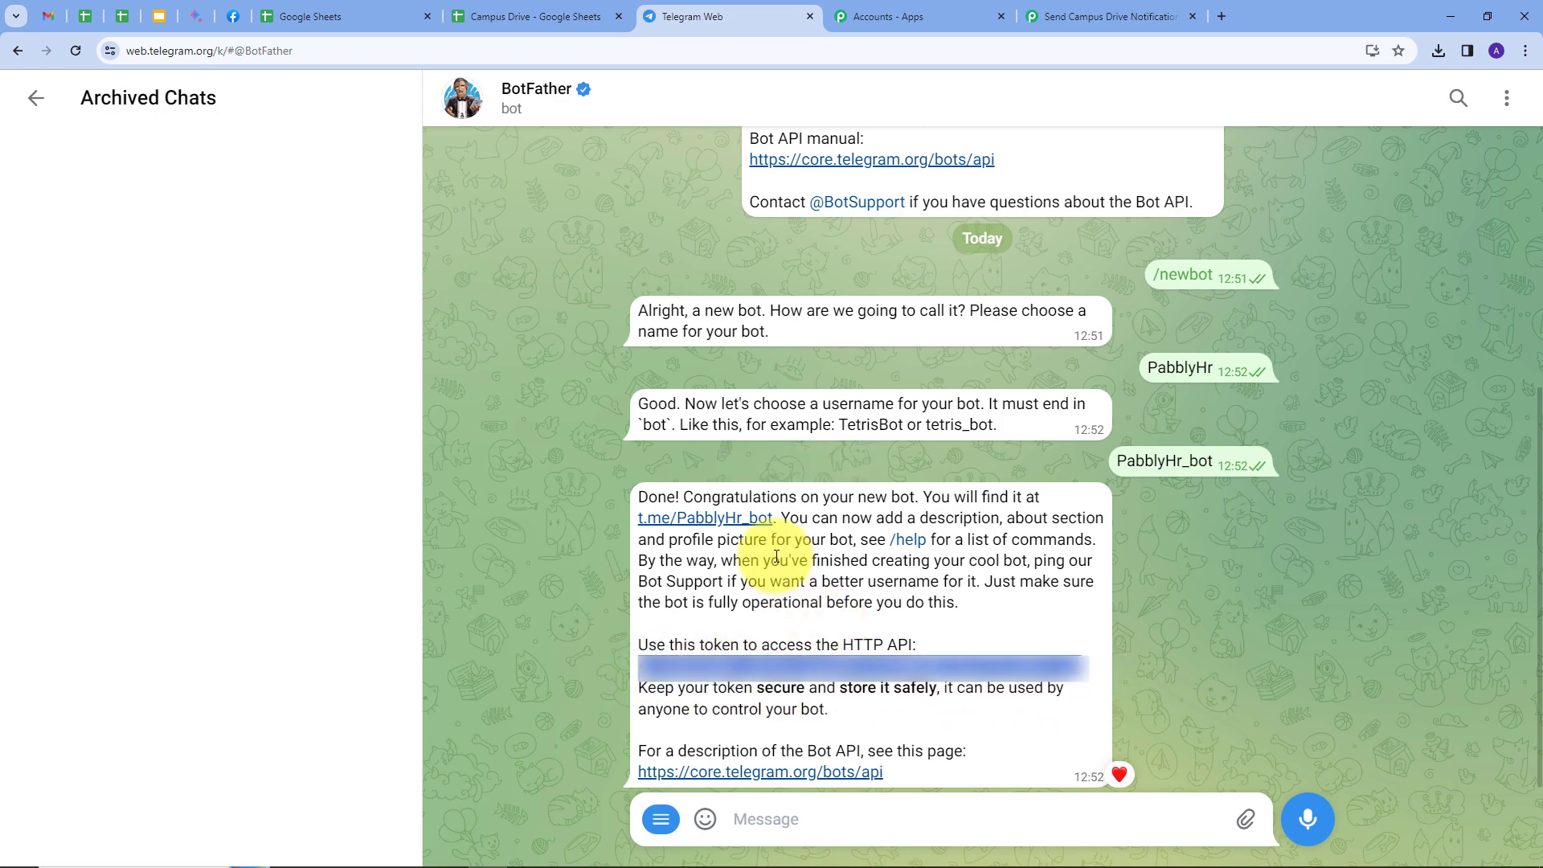
left_click(717, 519)
- Back in Pabbly Connect, paste the bot token into the new Telegram Bot connection's Token field and save the connection
left_click(1126, 16)
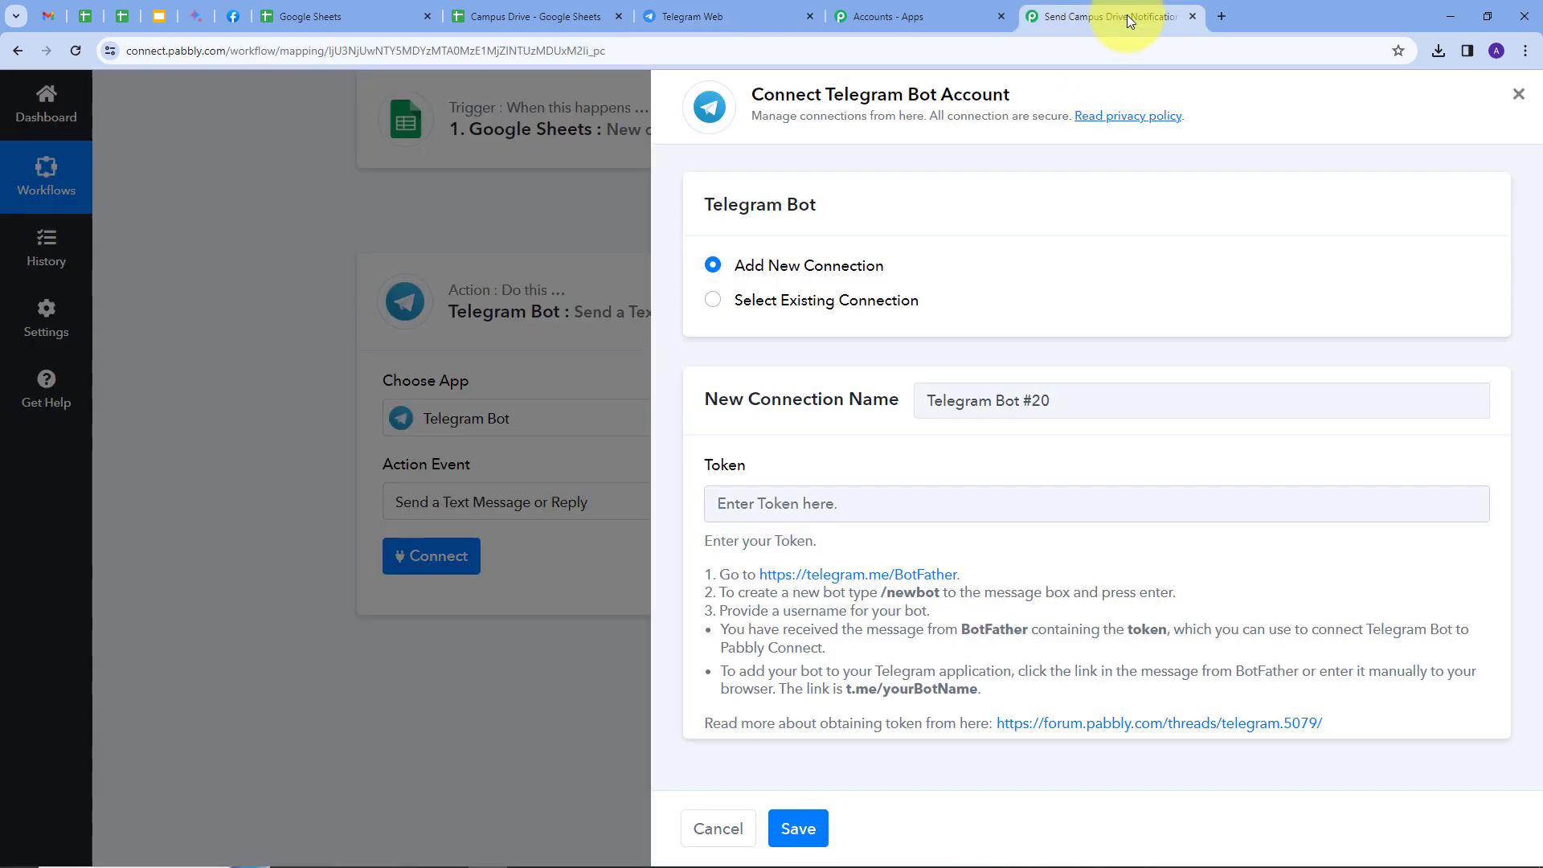
left_click(803, 508)
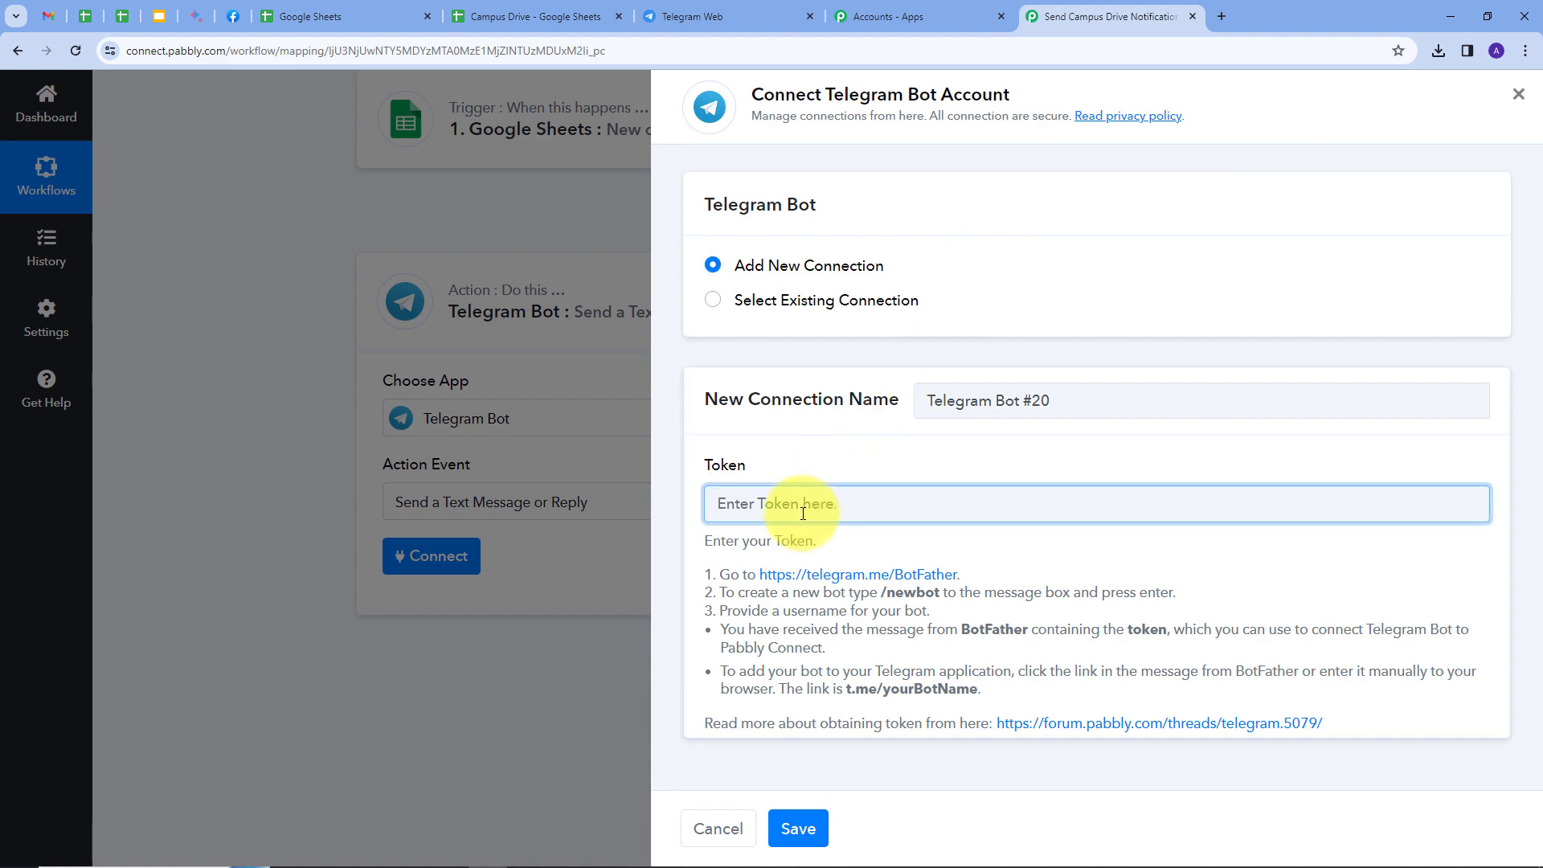
key("ctrl+v")
left_click(798, 828)
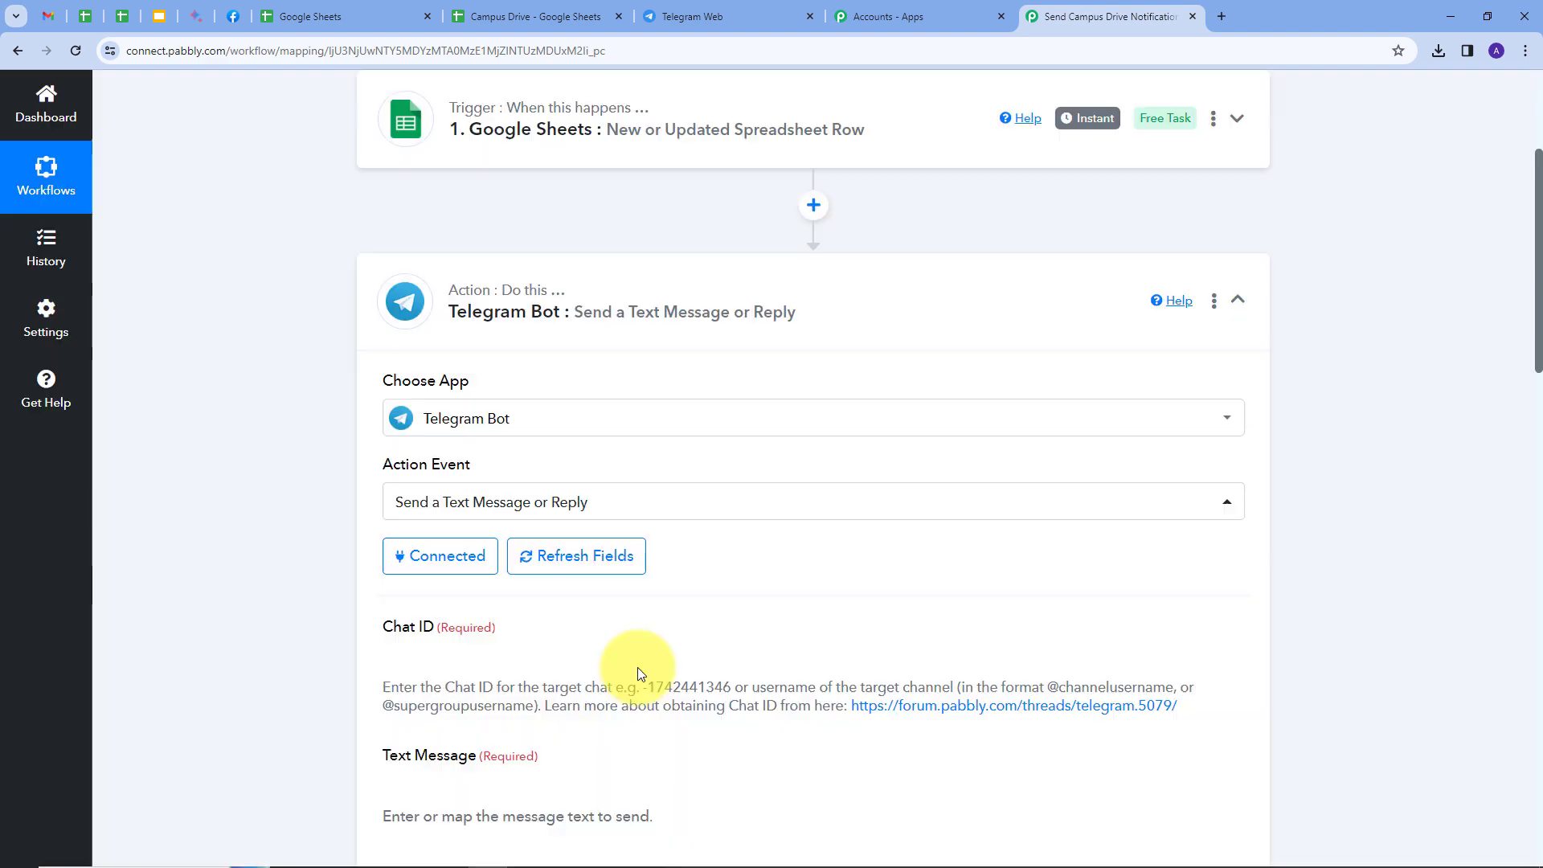
scroll(832, 523, "down", 4)
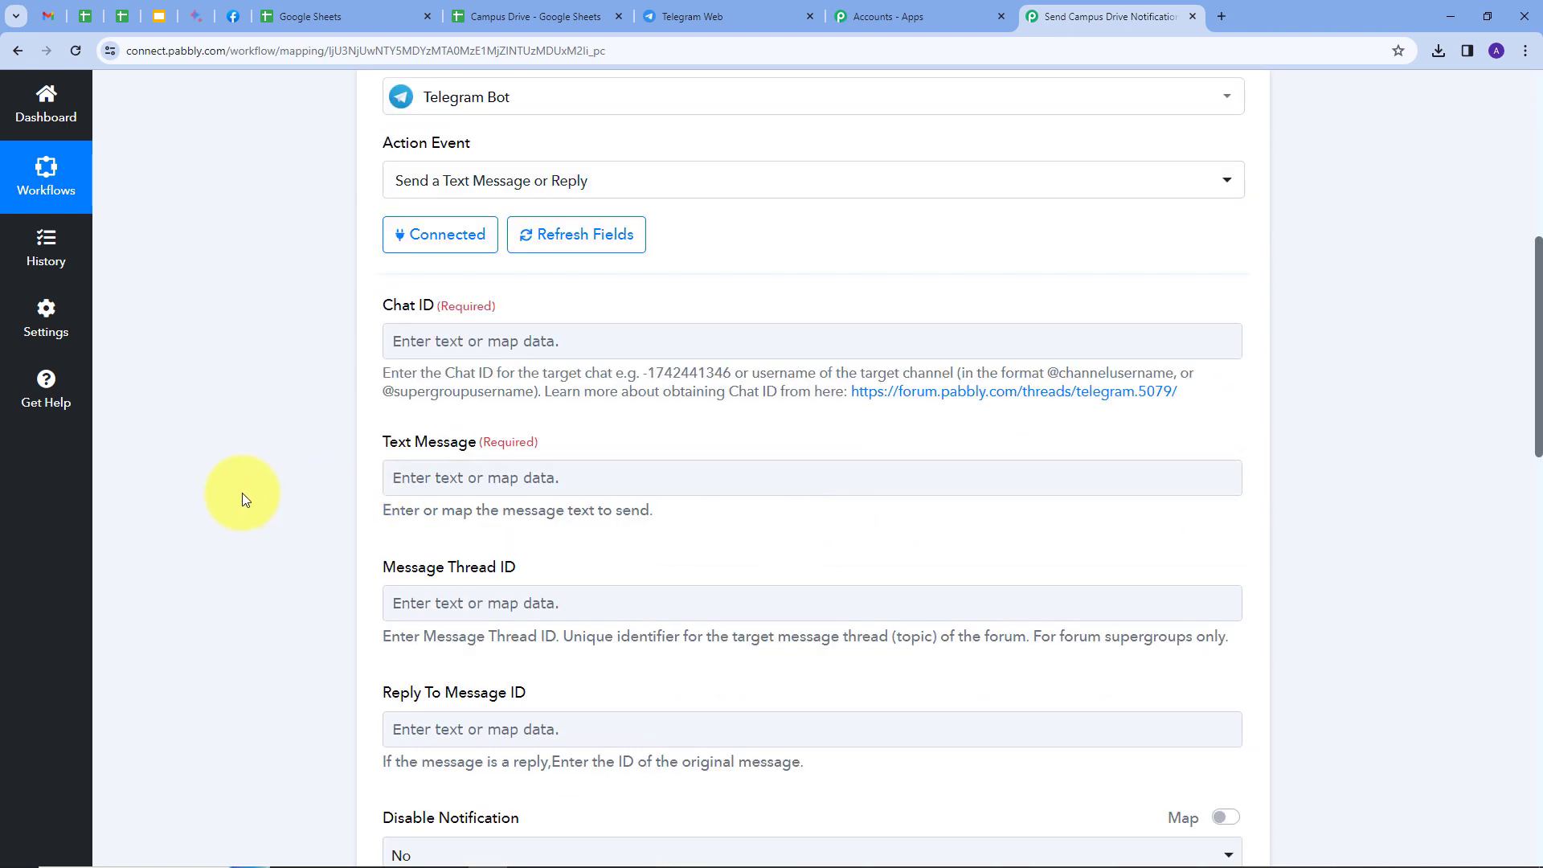
scroll(249, 486, "down", 1)
scroll(565, 595, "down", 2)
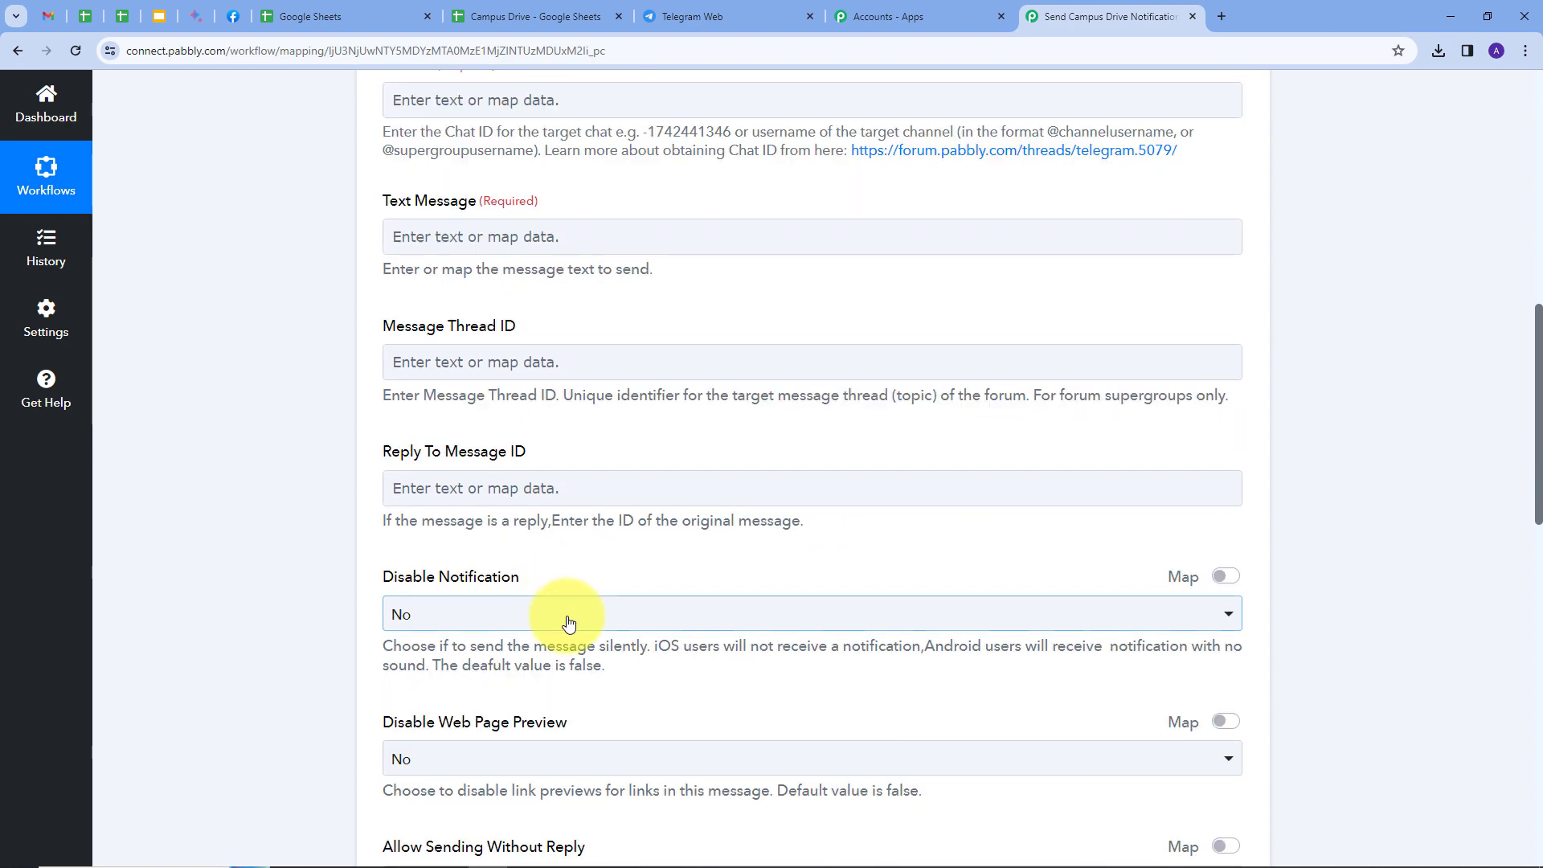
scroll(568, 615, "up", 4)
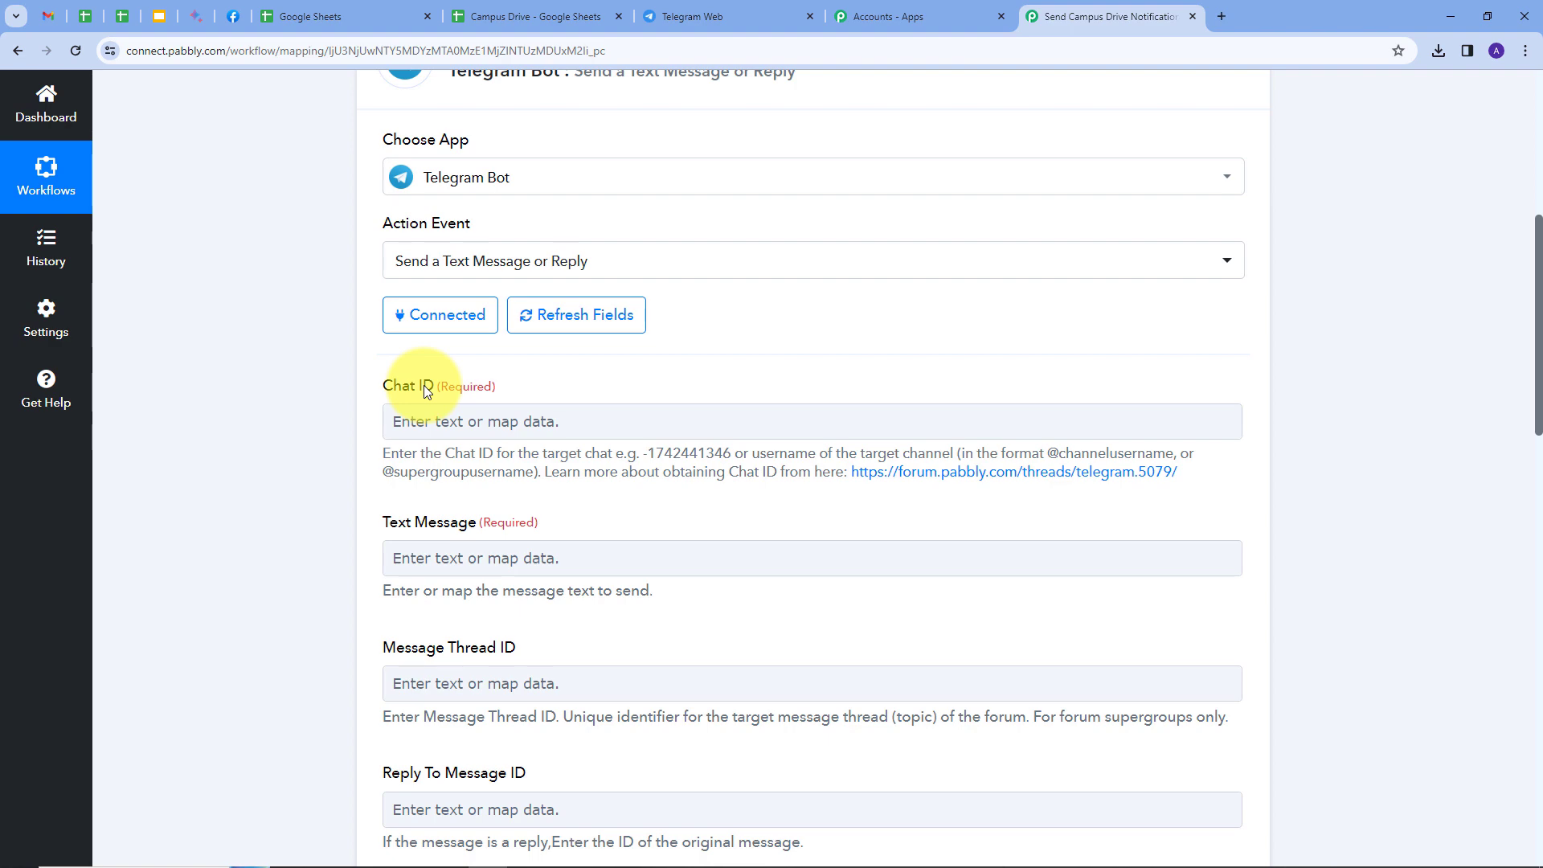
- In Telegram Web, create a new group named Campus Drive with the PabblyHr bot as its member
left_click(691, 16)
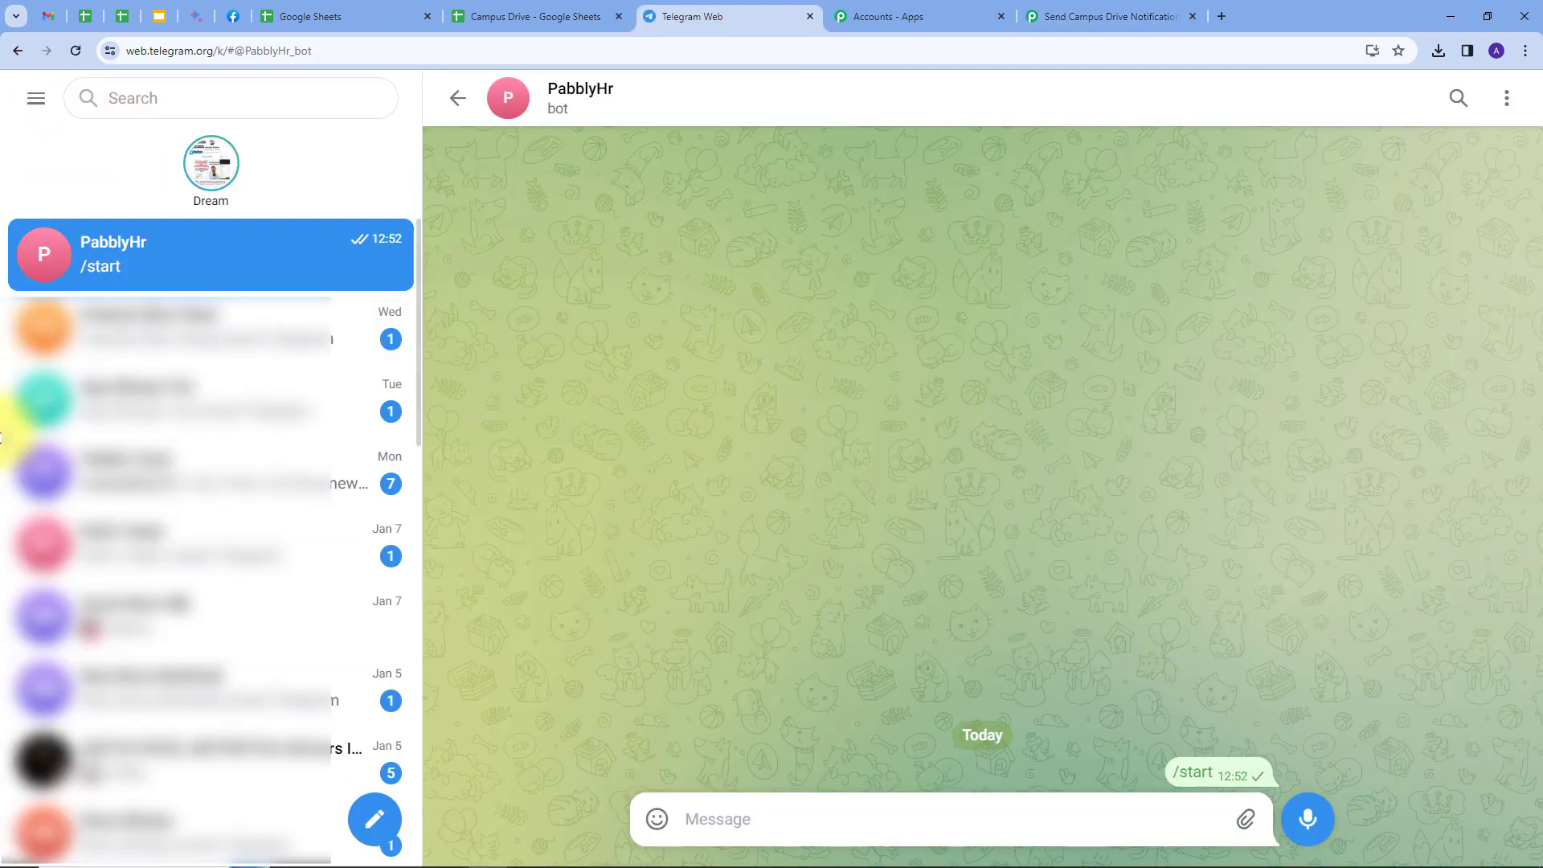
left_click(372, 816)
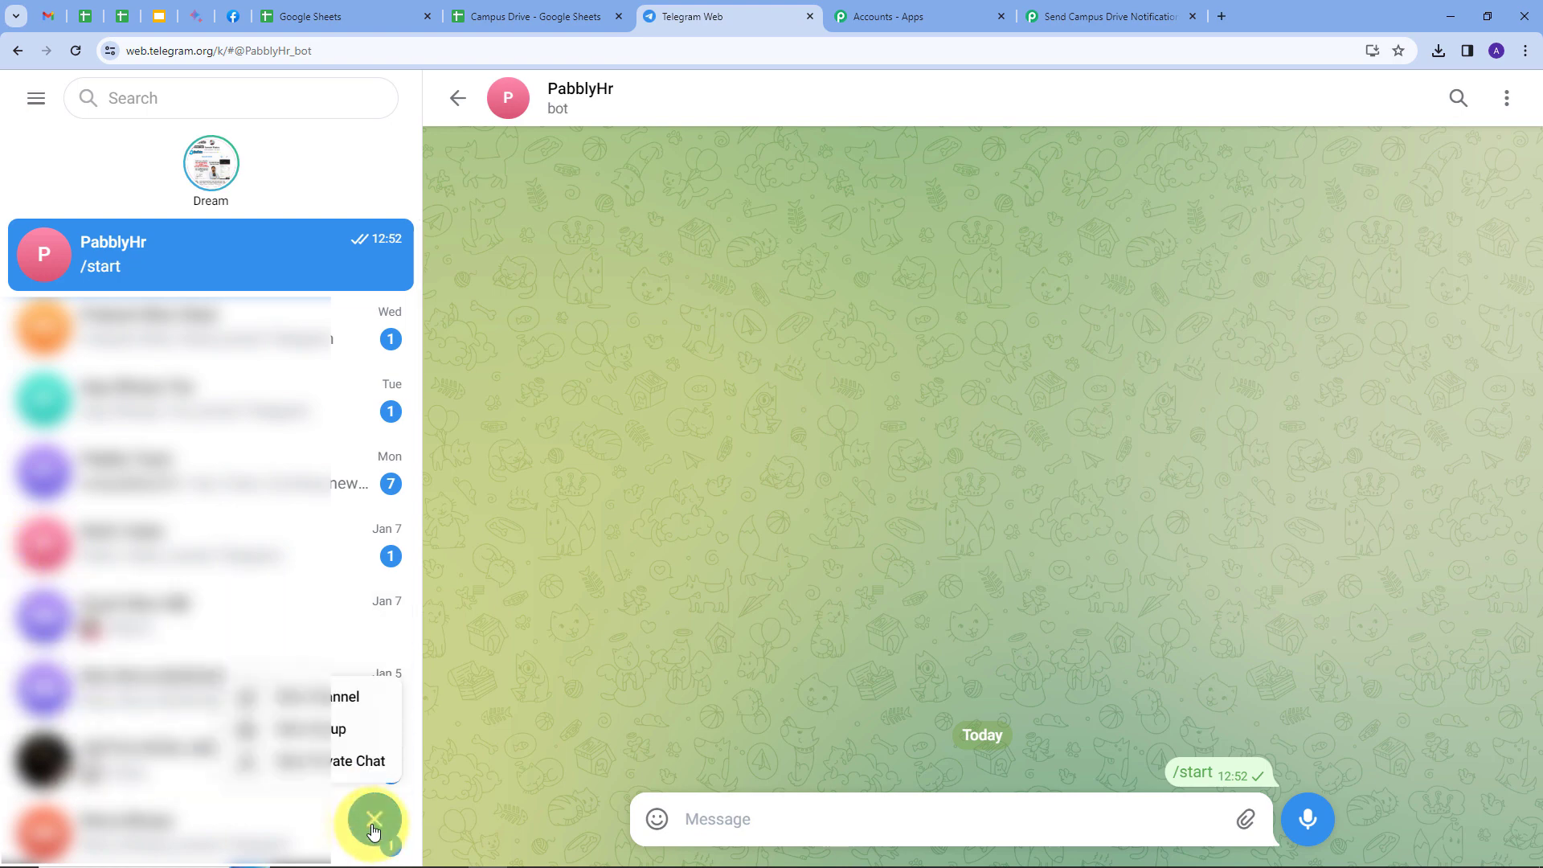
left_click(294, 727)
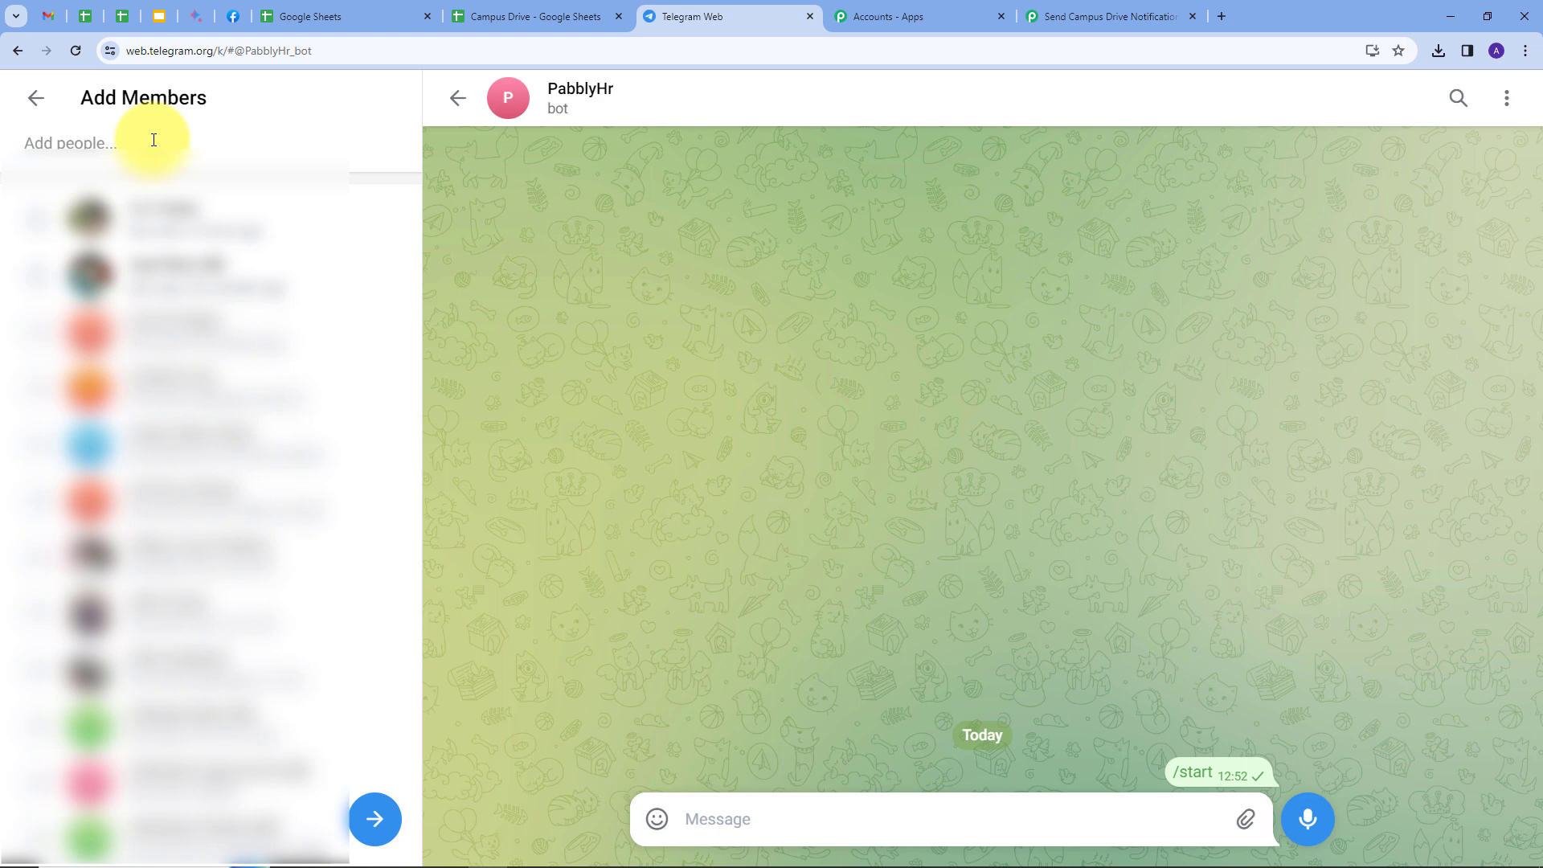
type("Pabbl")
left_click(197, 207)
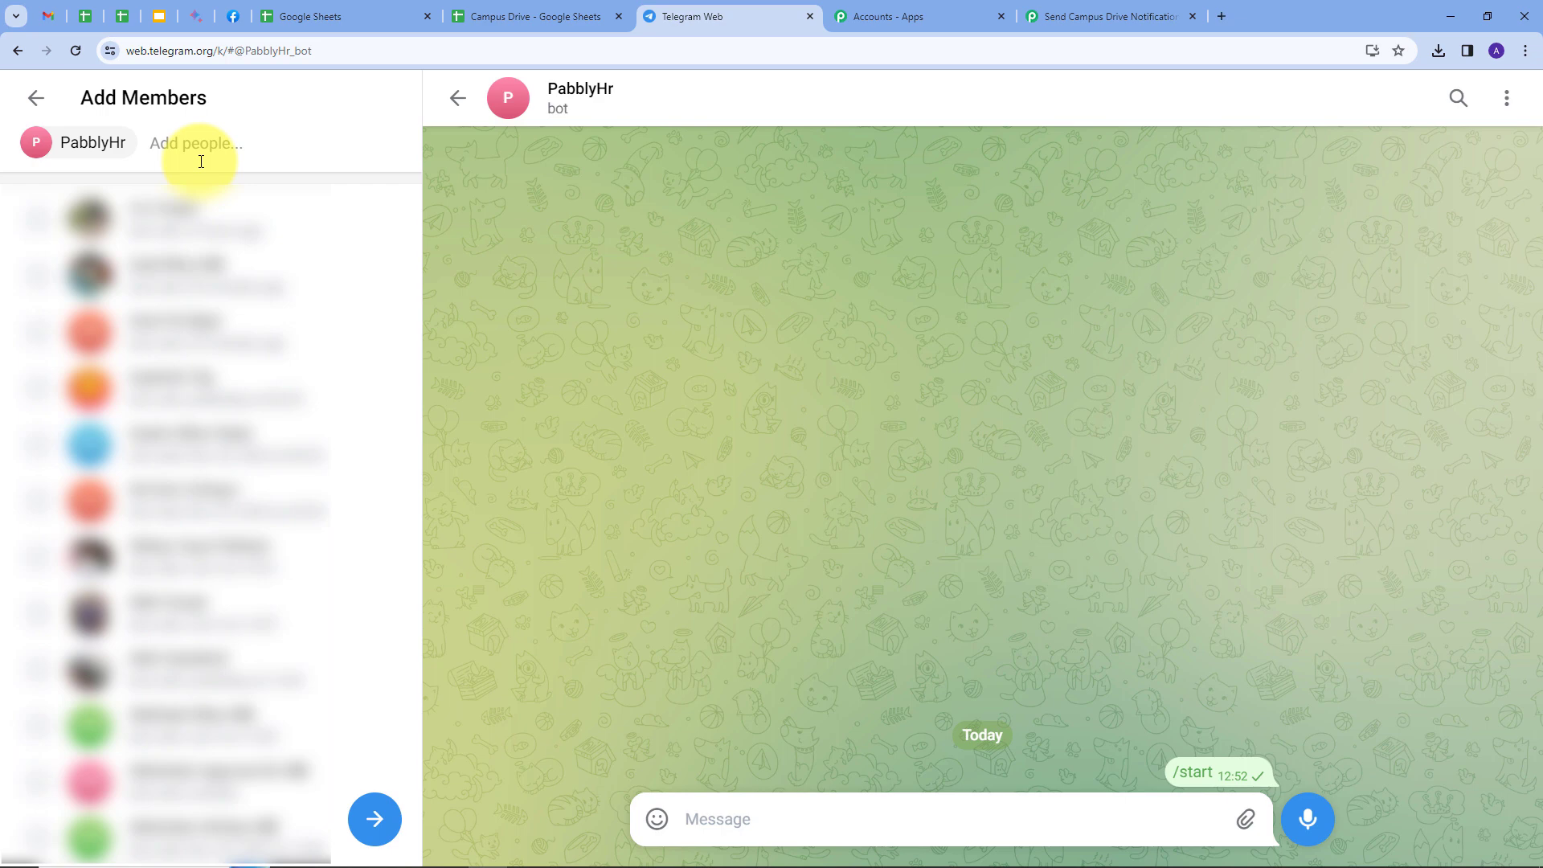
left_click(375, 819)
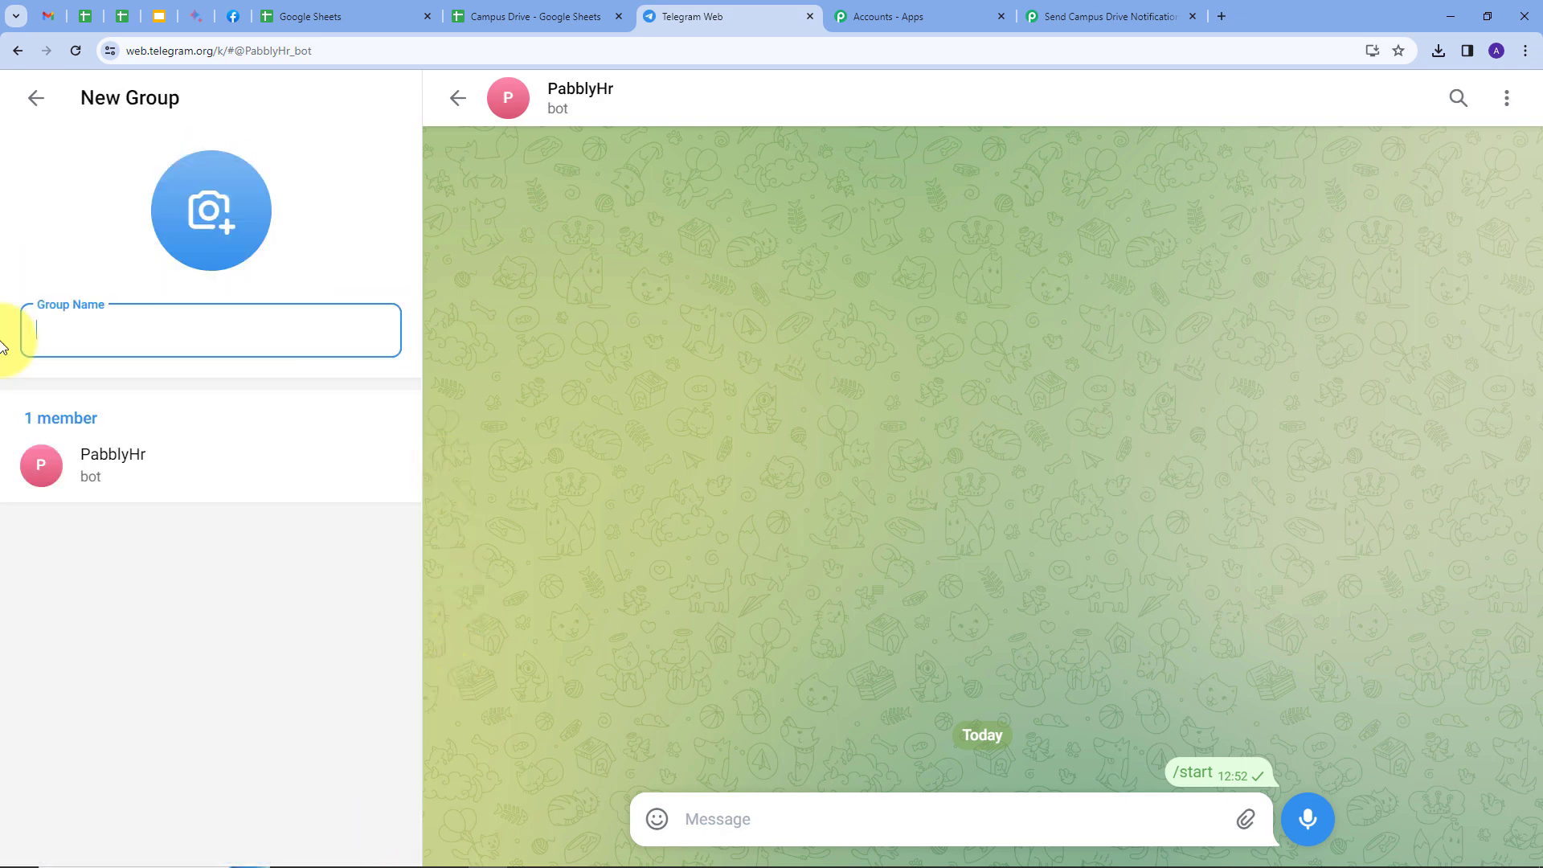
type("Campus Drive")
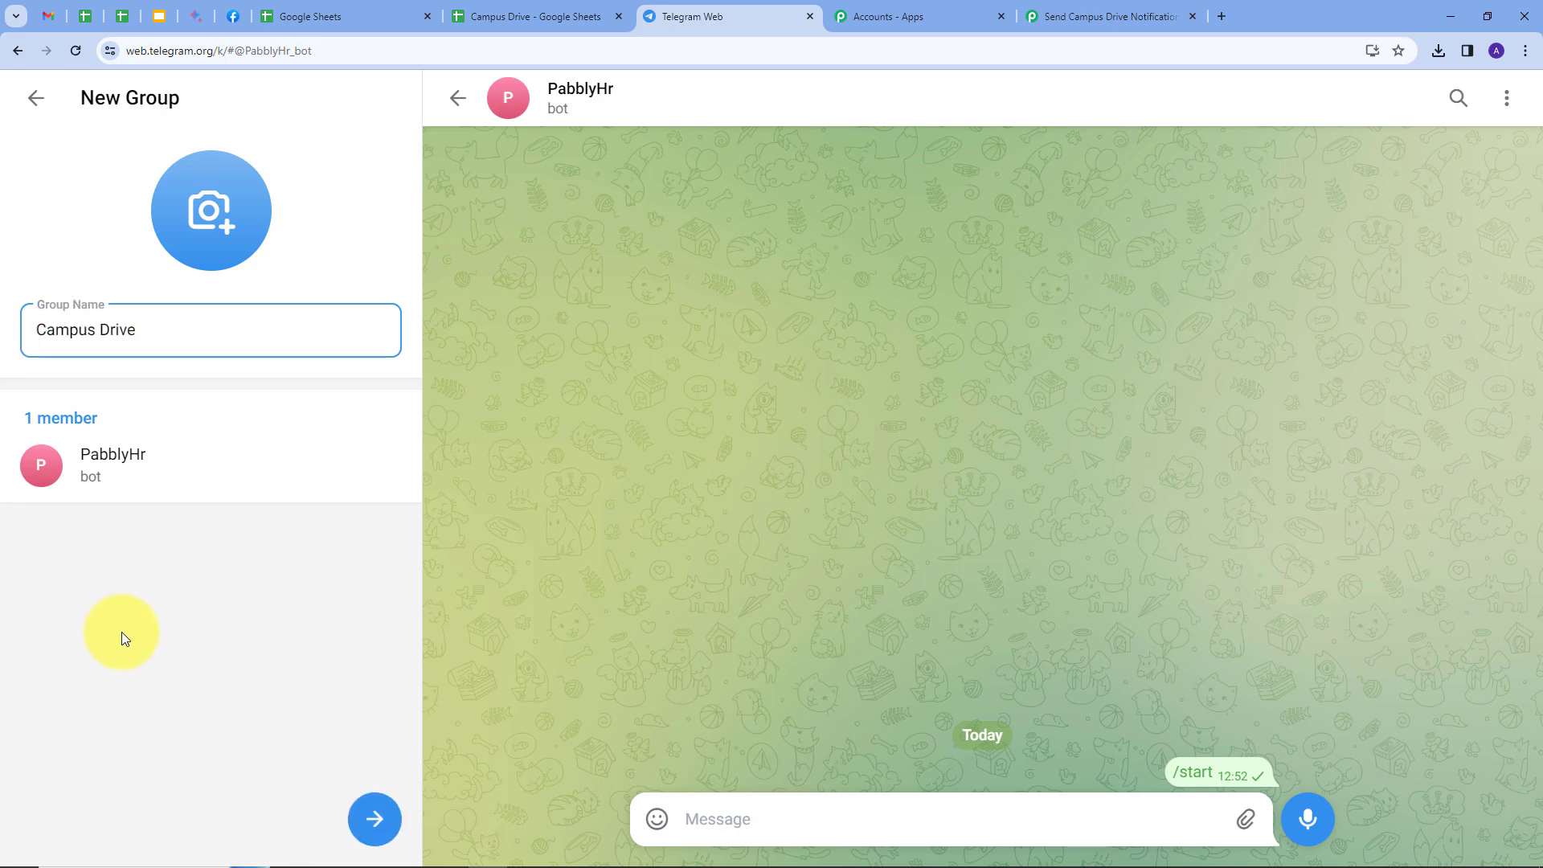
left_click(375, 819)
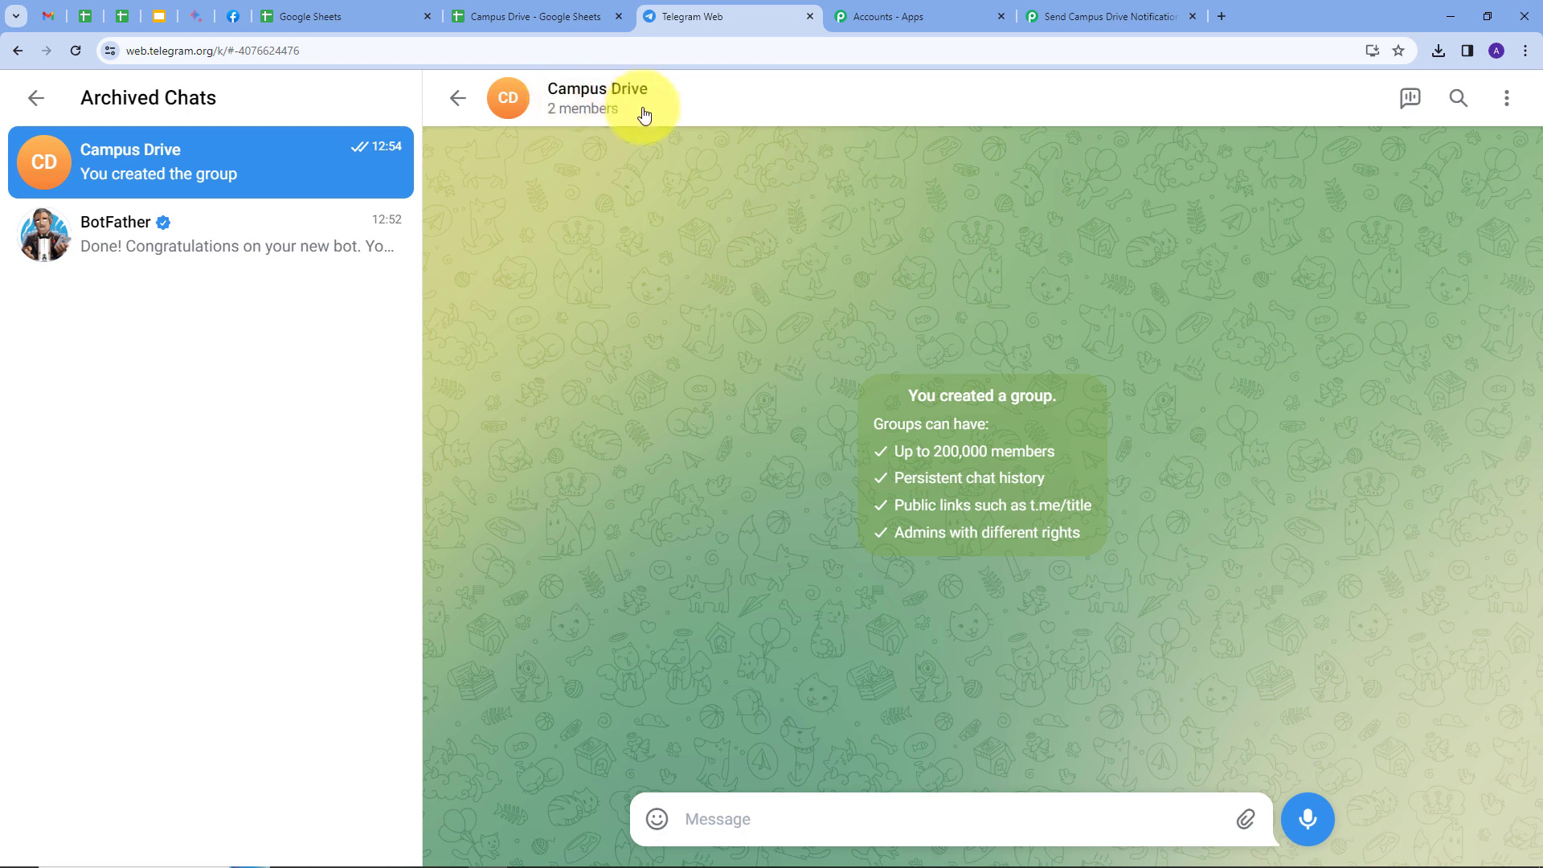
- Make the PabblyHr bot an admin of the Campus Drive group and check its role in the group's profile
left_click(575, 100)
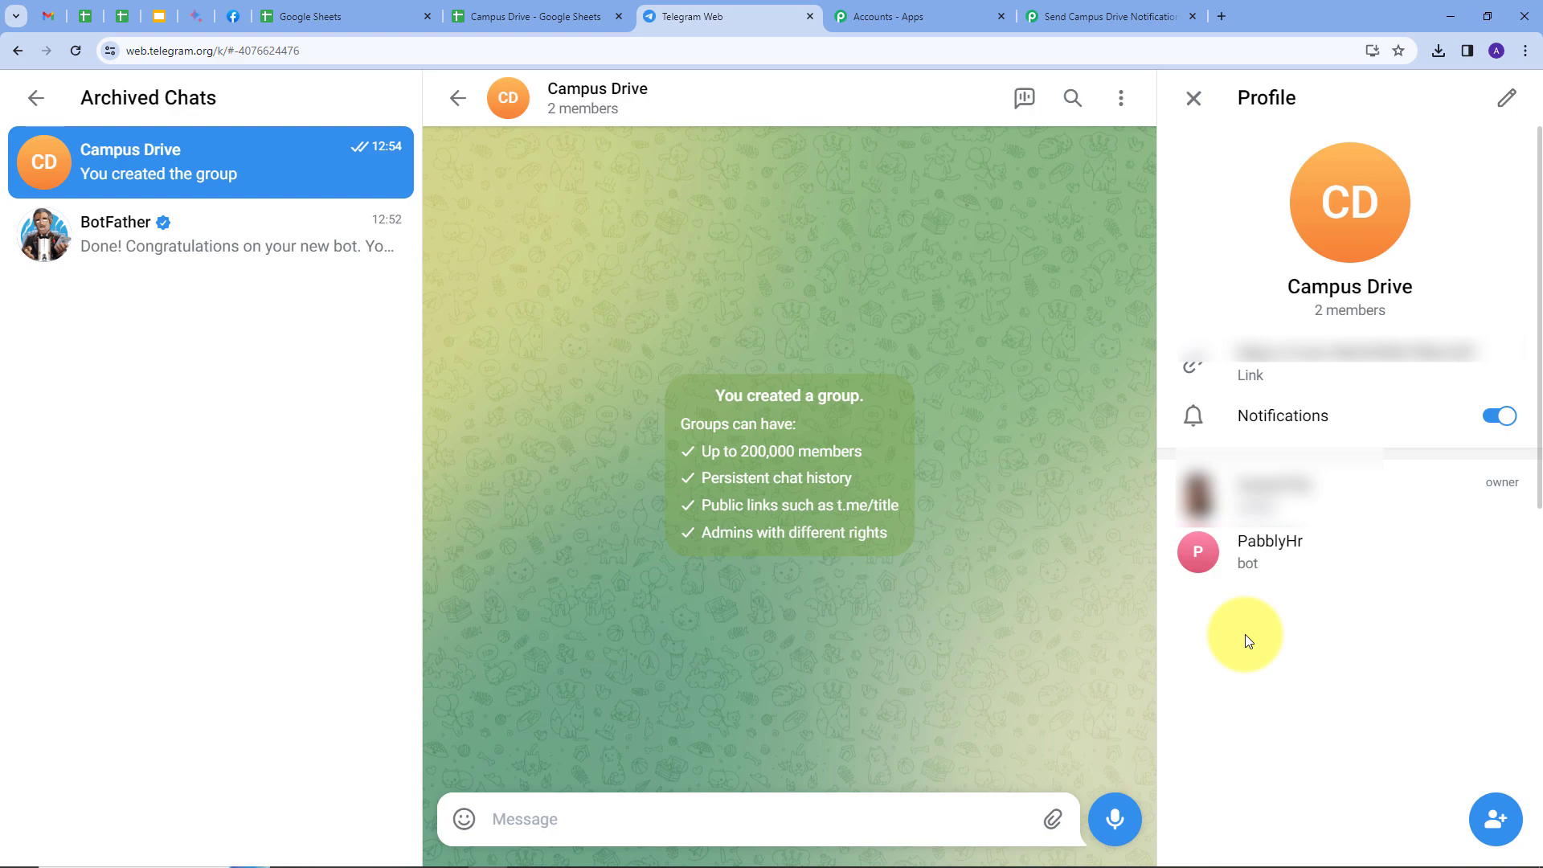
key("Escape")
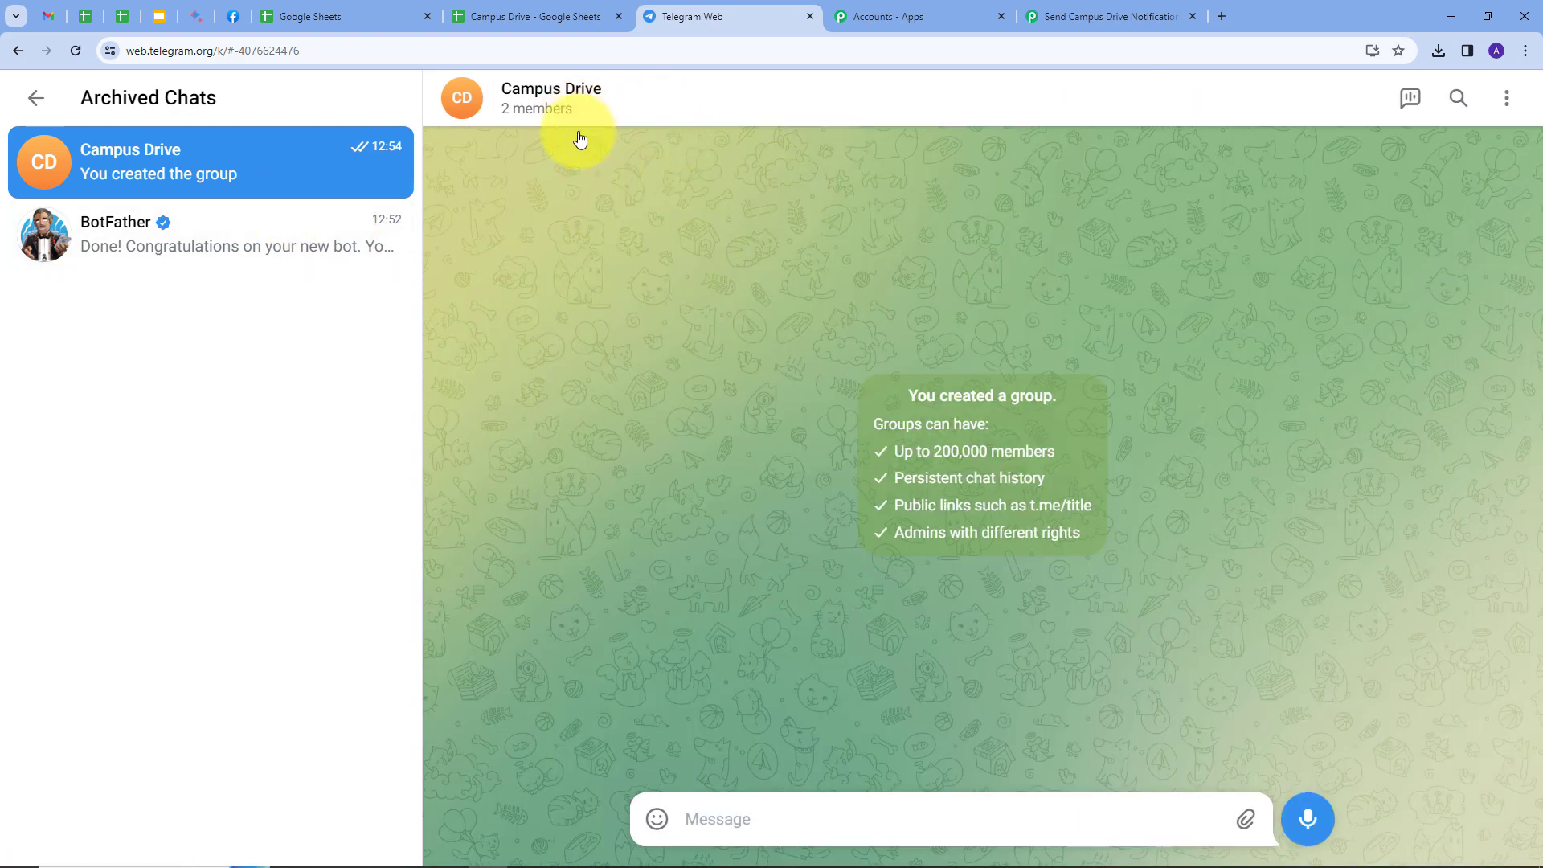
left_click(525, 111)
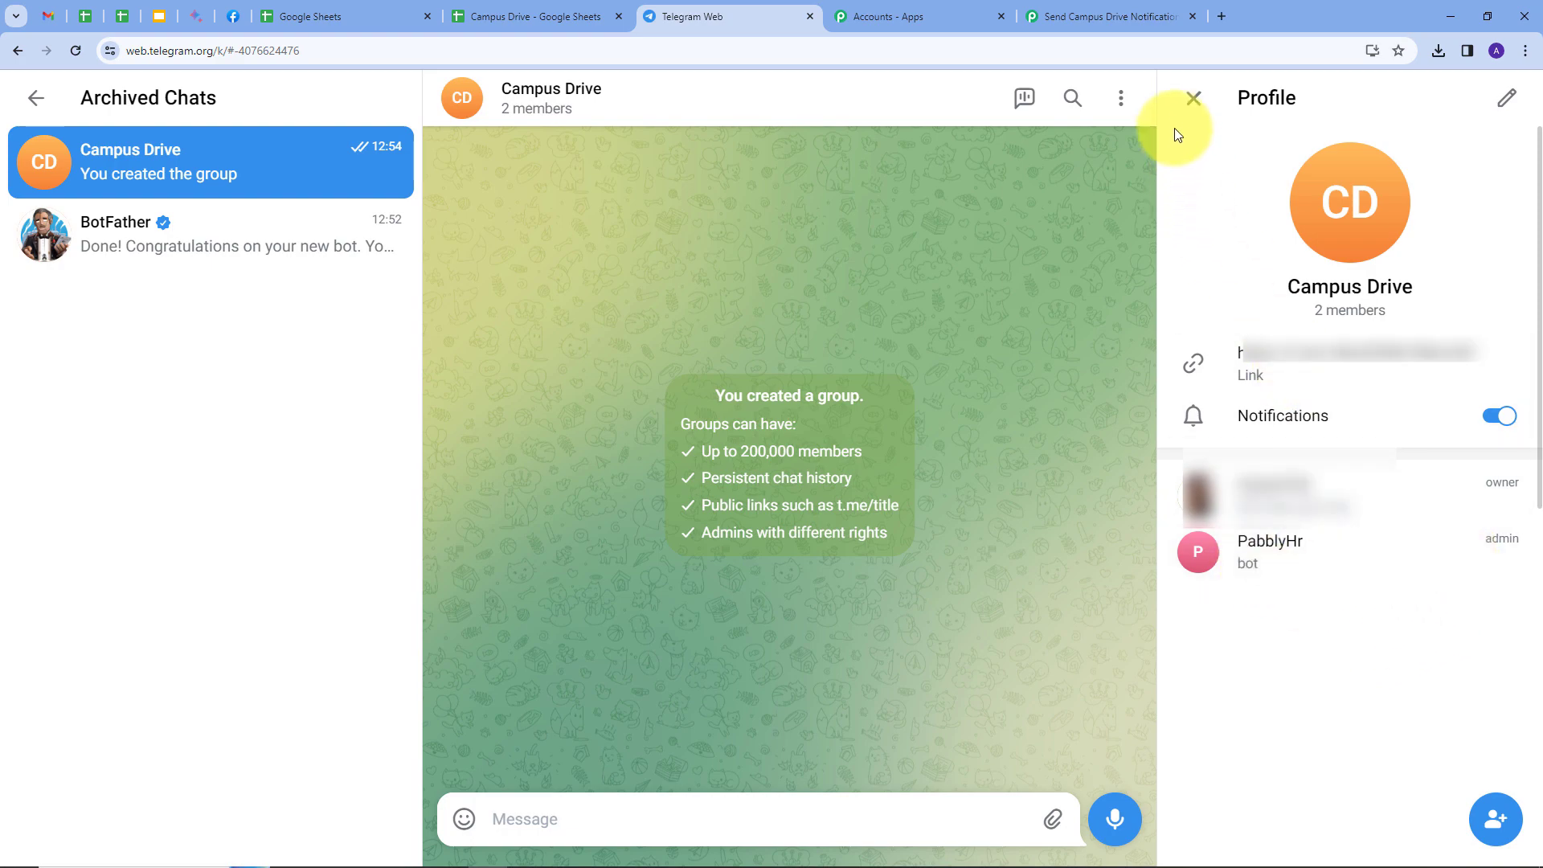
left_click(1192, 99)
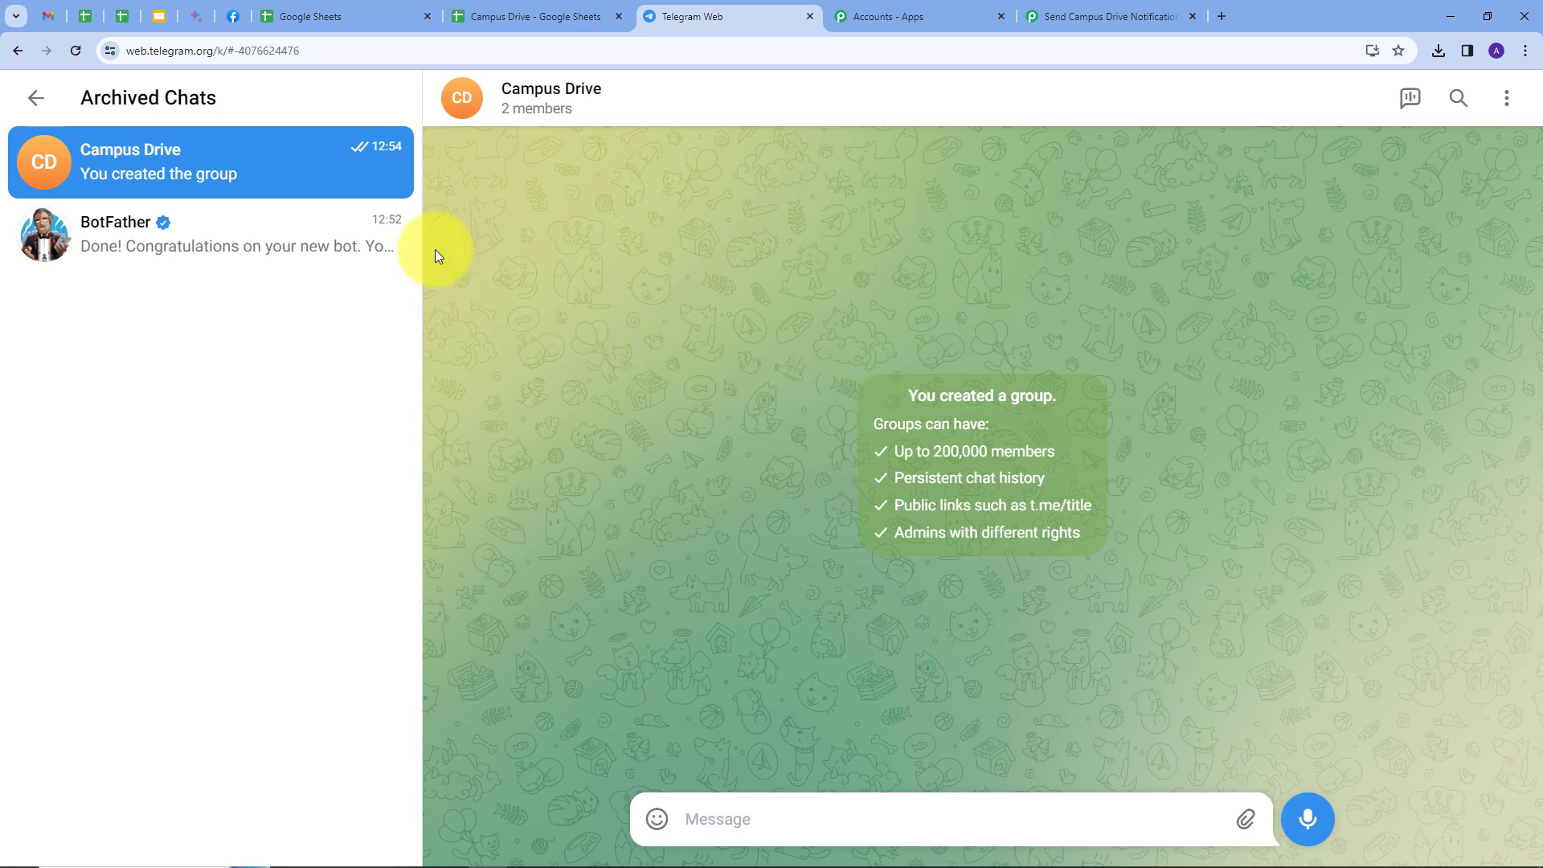
- Copy the Campus Drive group's chat ID, including the minus sign, from the end of the page address
left_click(345, 50)
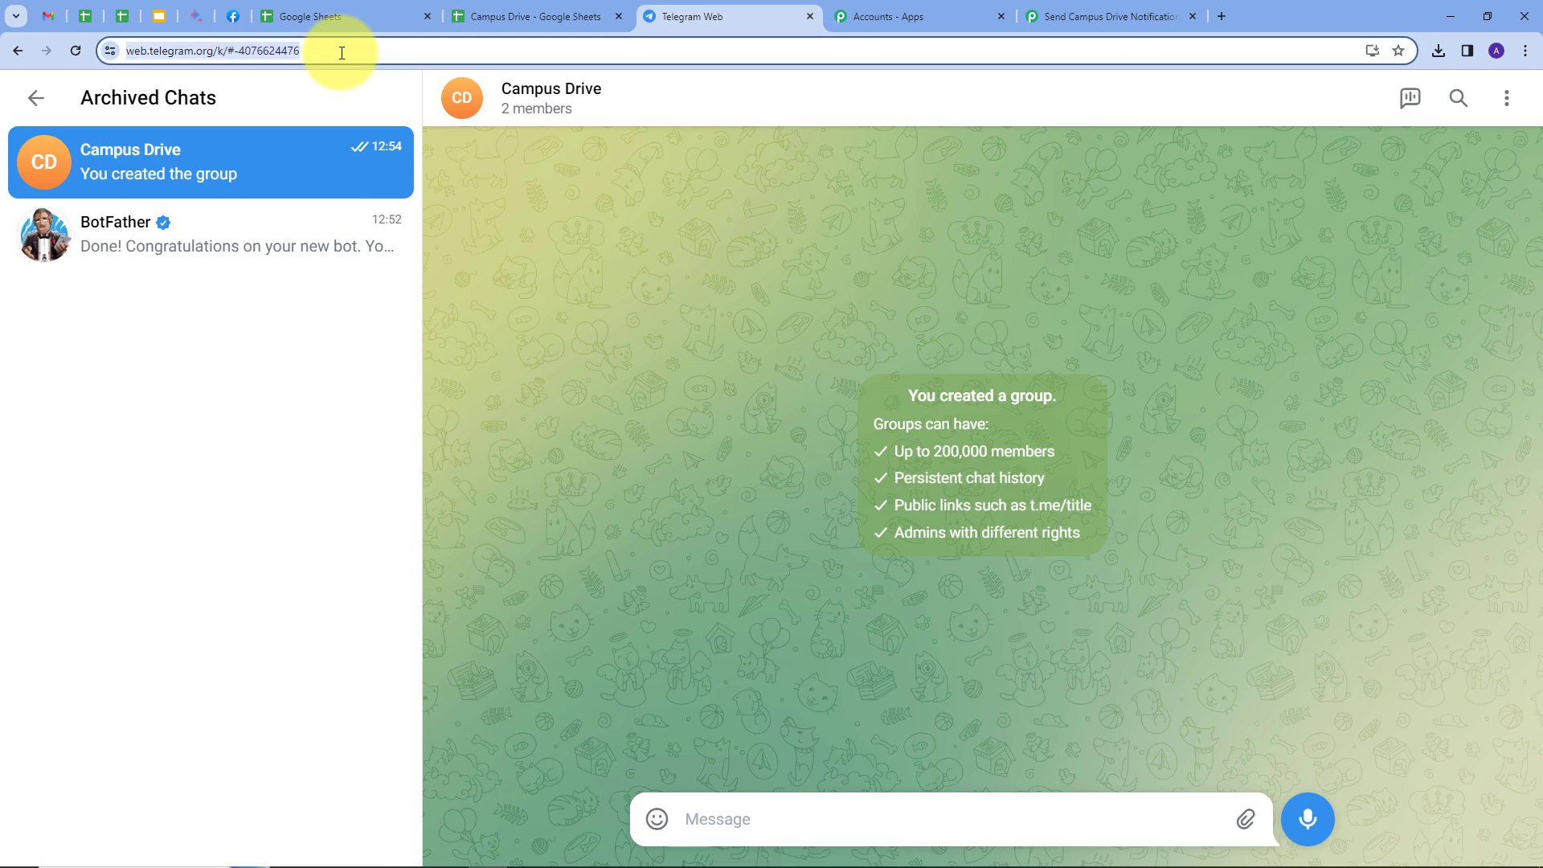
left_click(242, 48)
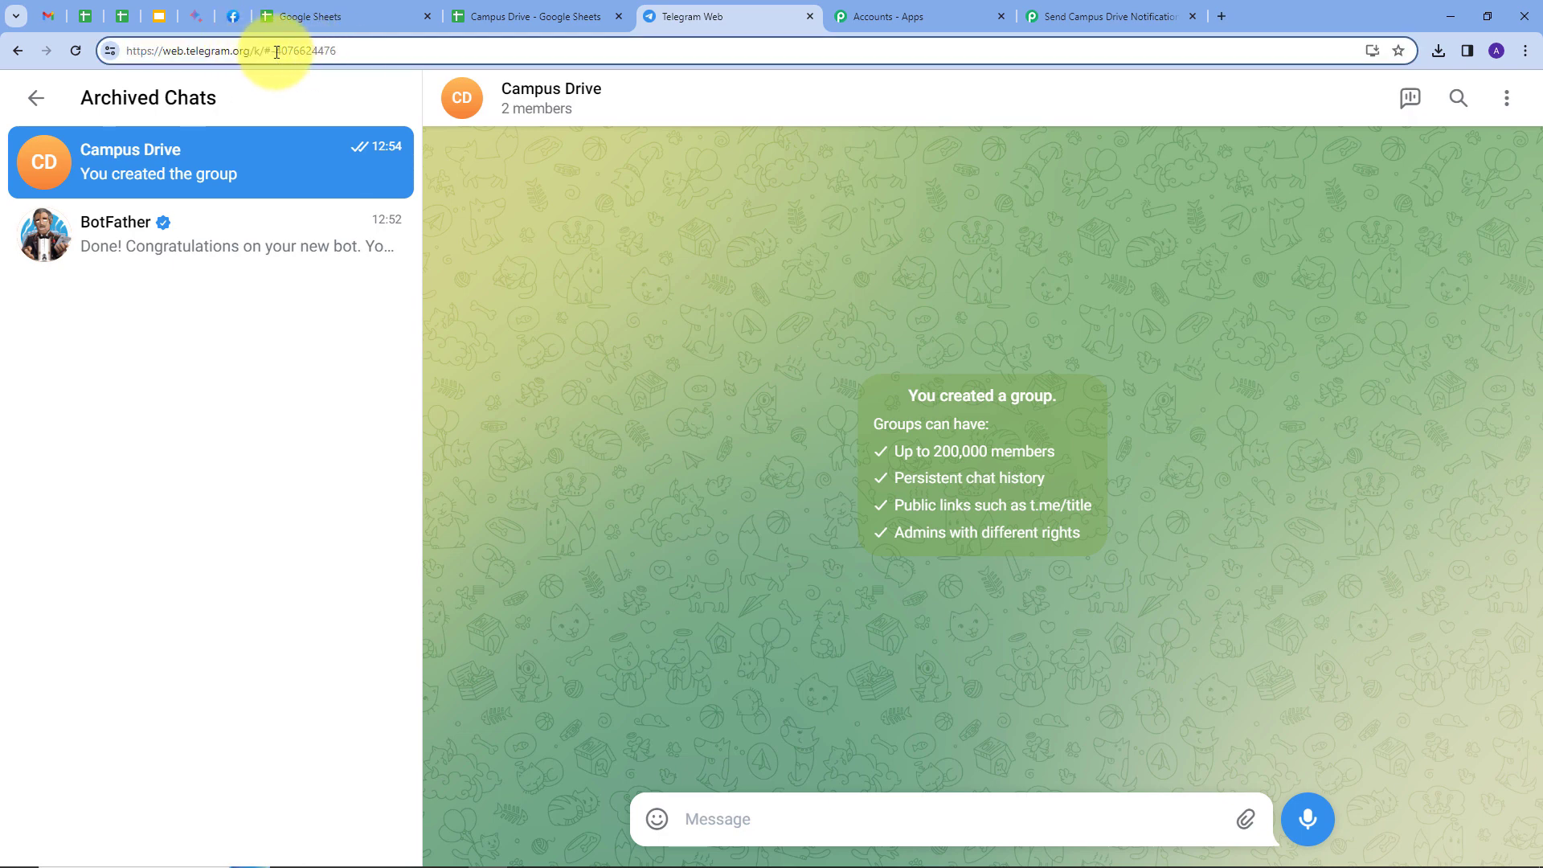
left_click_drag(271, 51, 382, 57)
key("ctrl+c")
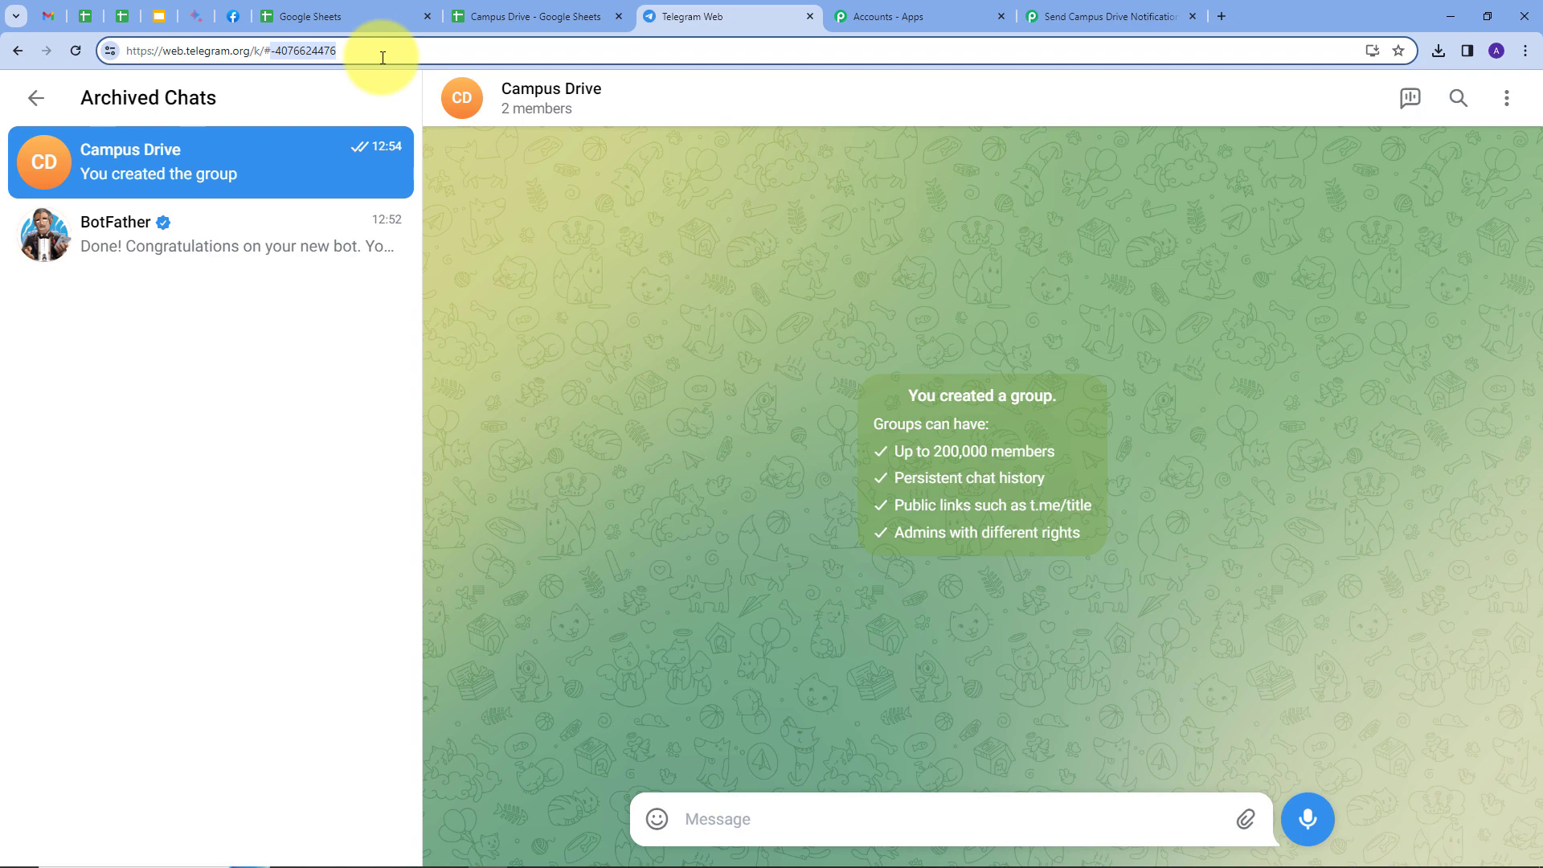
- Back in Pabbly Connect, paste the copied group ID as the Telegram Bot action's Chat ID
left_click(1082, 19)
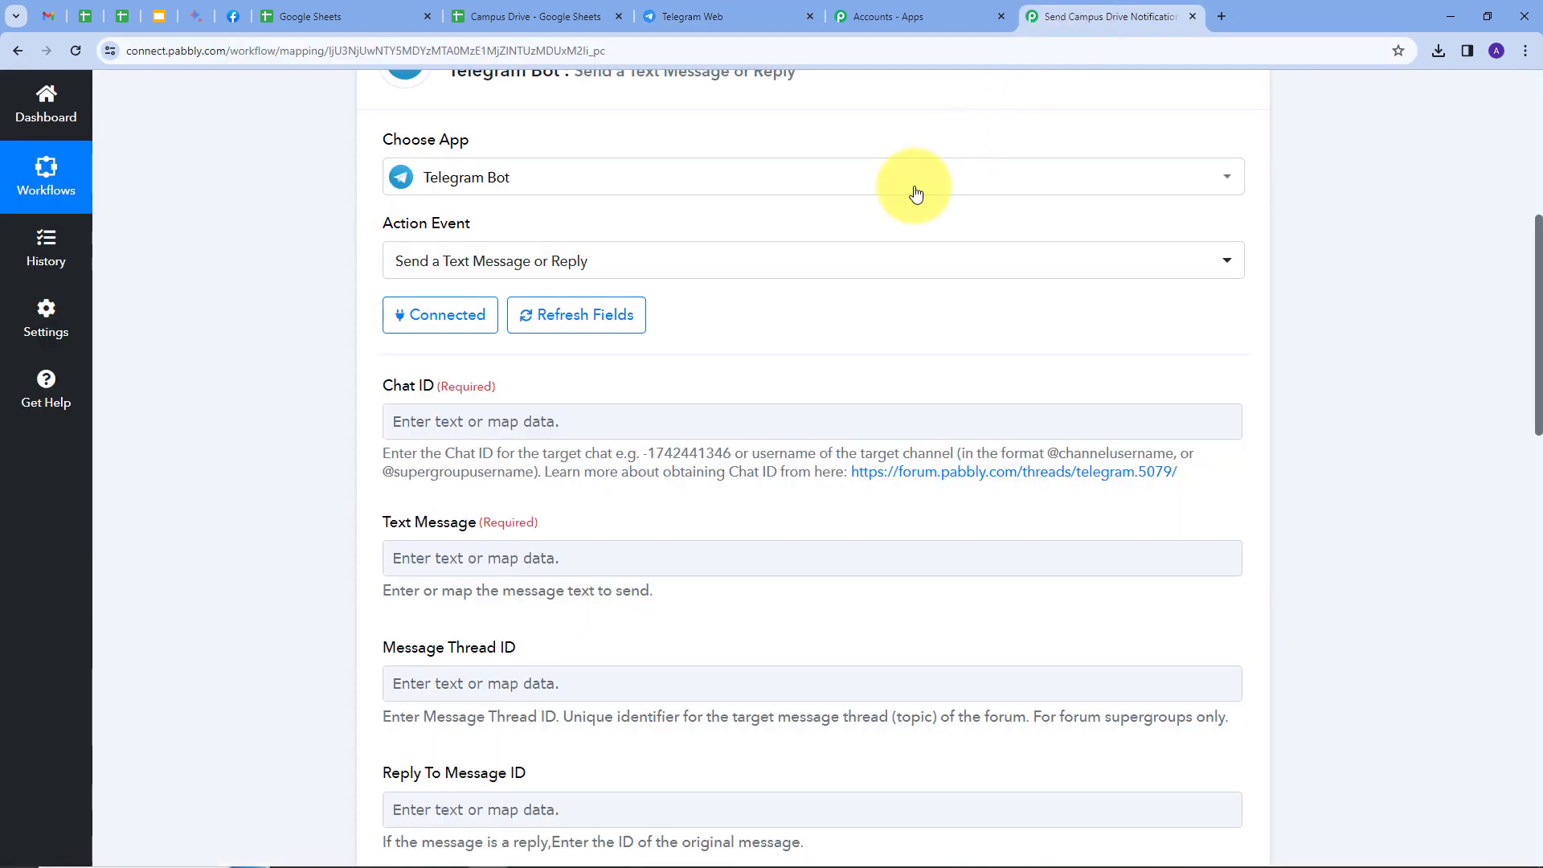
left_click(461, 421)
key("ctrl+v")
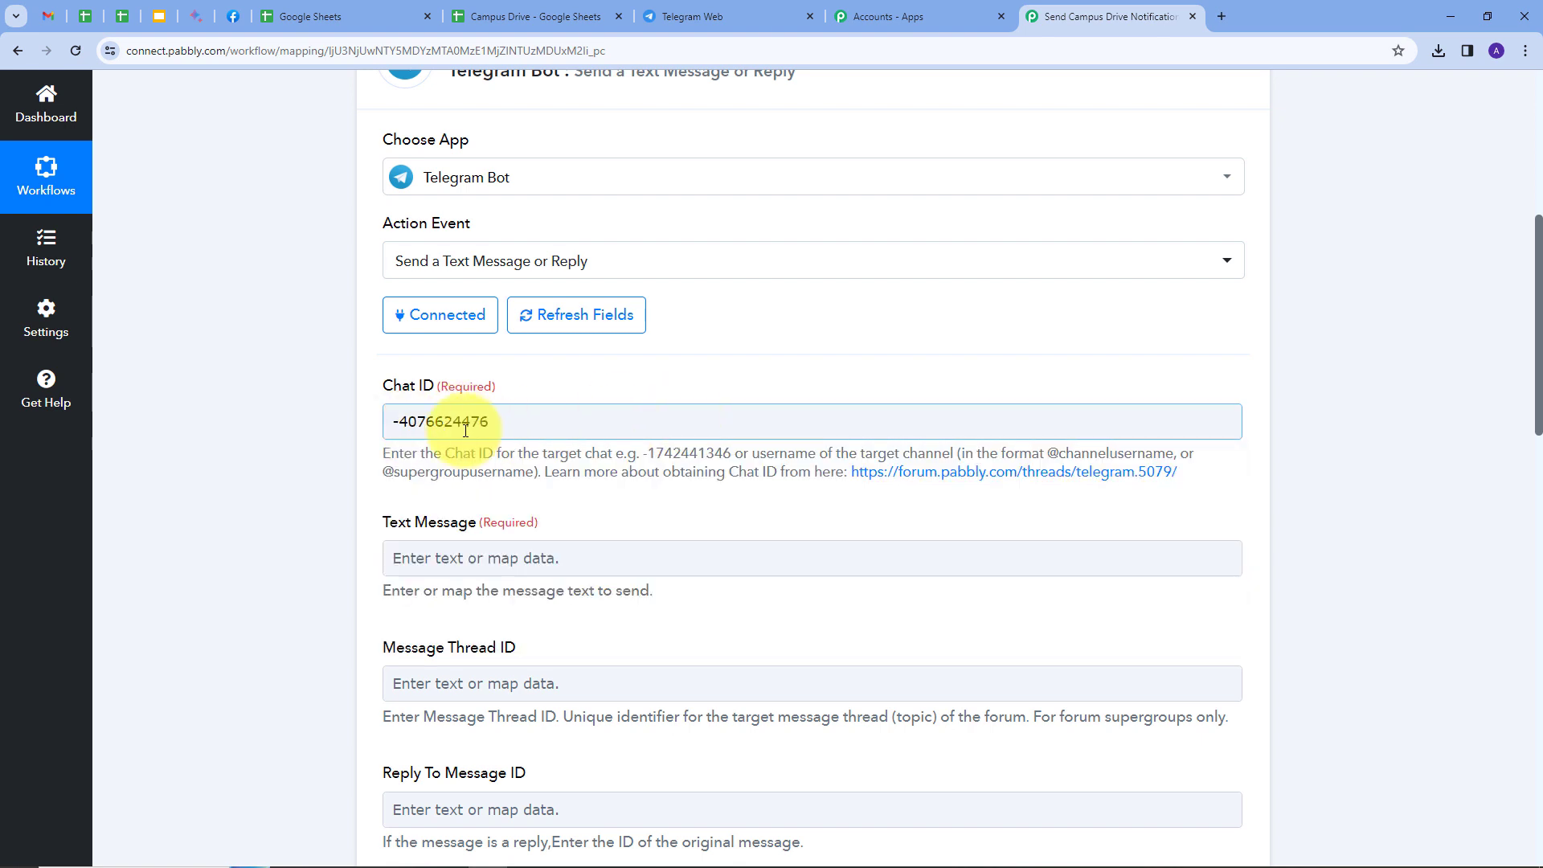
left_click(719, 383)
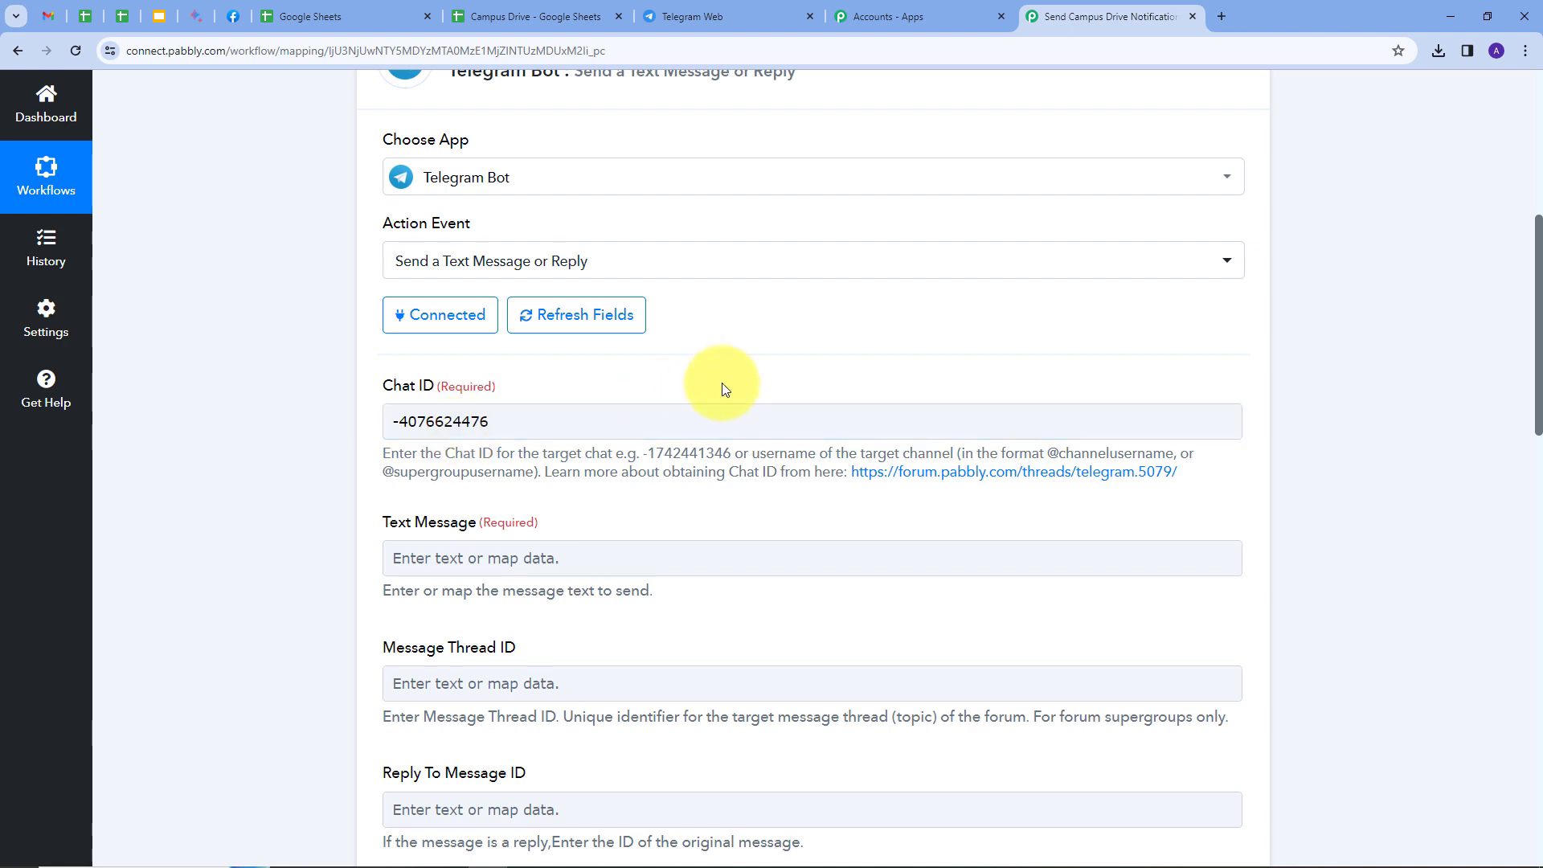
- Fill the Text Message with the campus drive announcement beginning "Attention all future stars!", including [date] and [time] placeholders
scroll(716, 383, "down", 2)
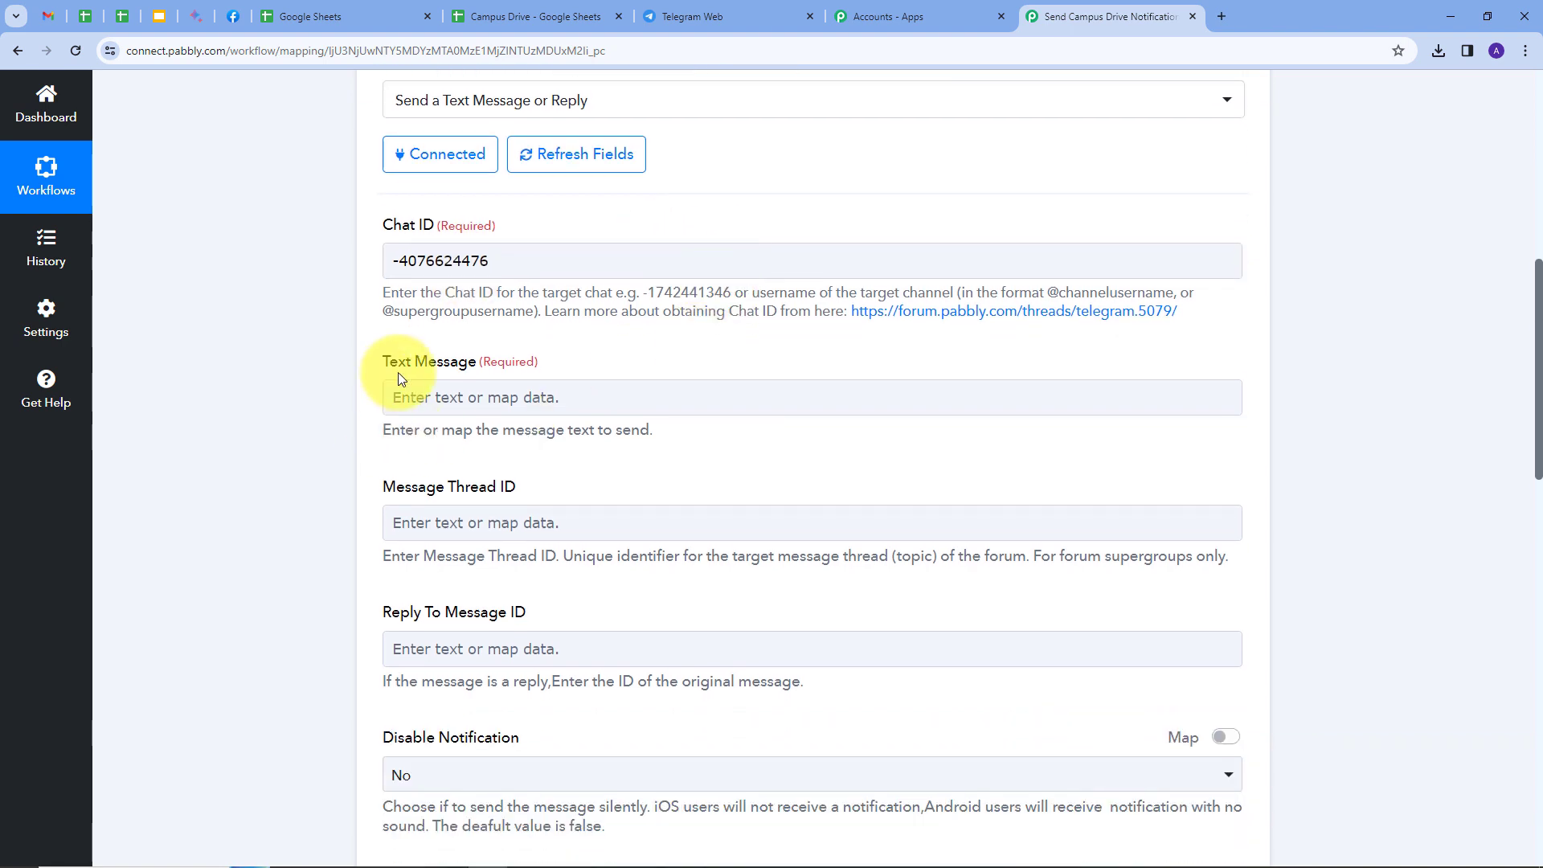
left_click(429, 383)
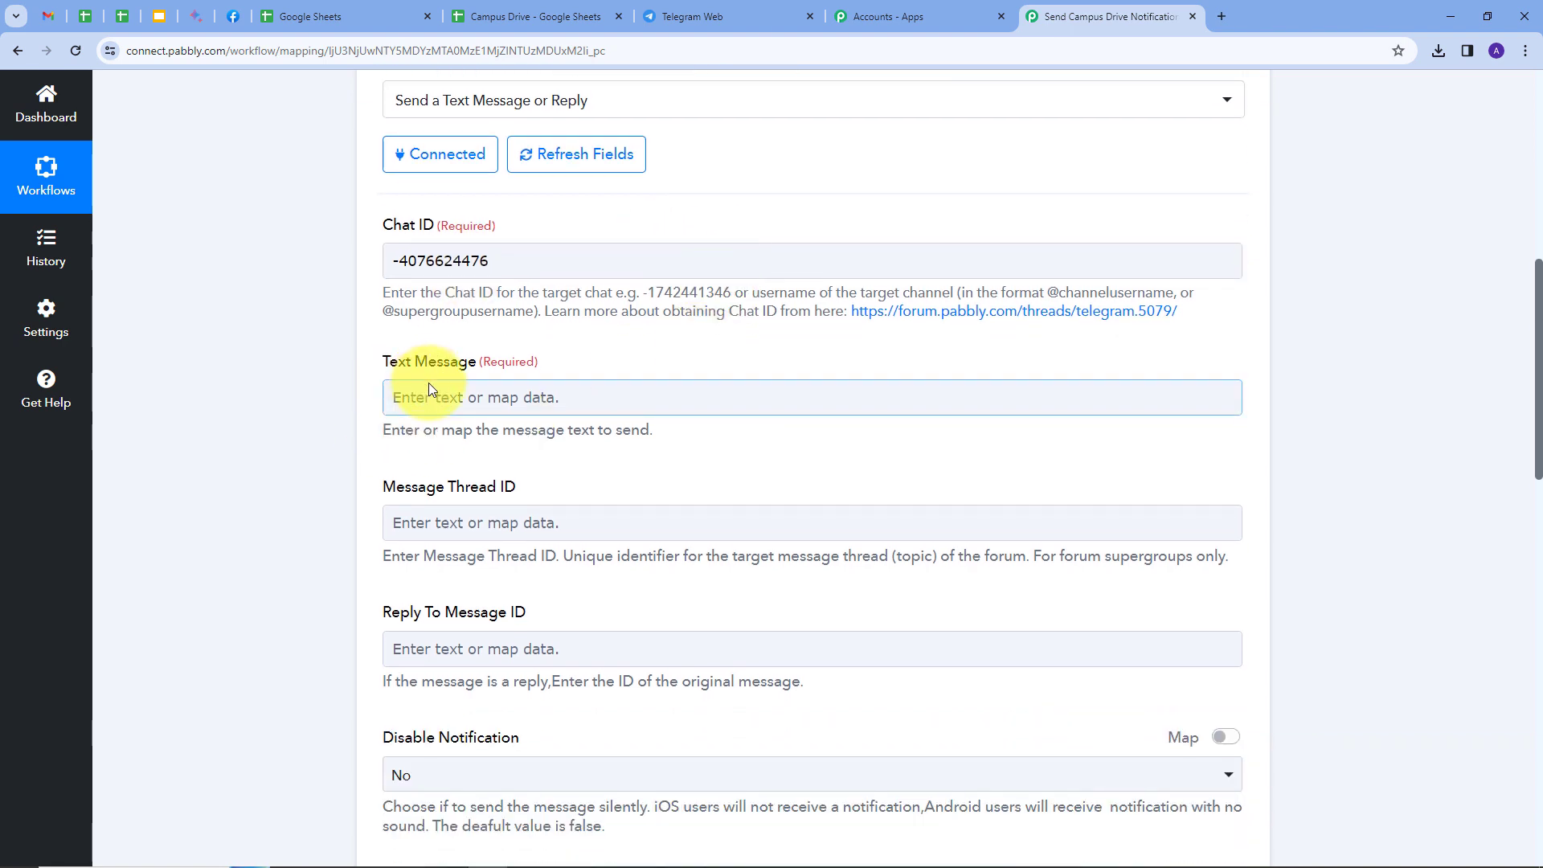
type("Attention all future stars!  is coming to your college for a campus drive and we're looking for bright minds like you! ✨Calling all passionate individuals in . We're seeking talent with a thirst for knowledge, a drive to excel, and a creative spark.Join us on [date] at [time] for the interview")
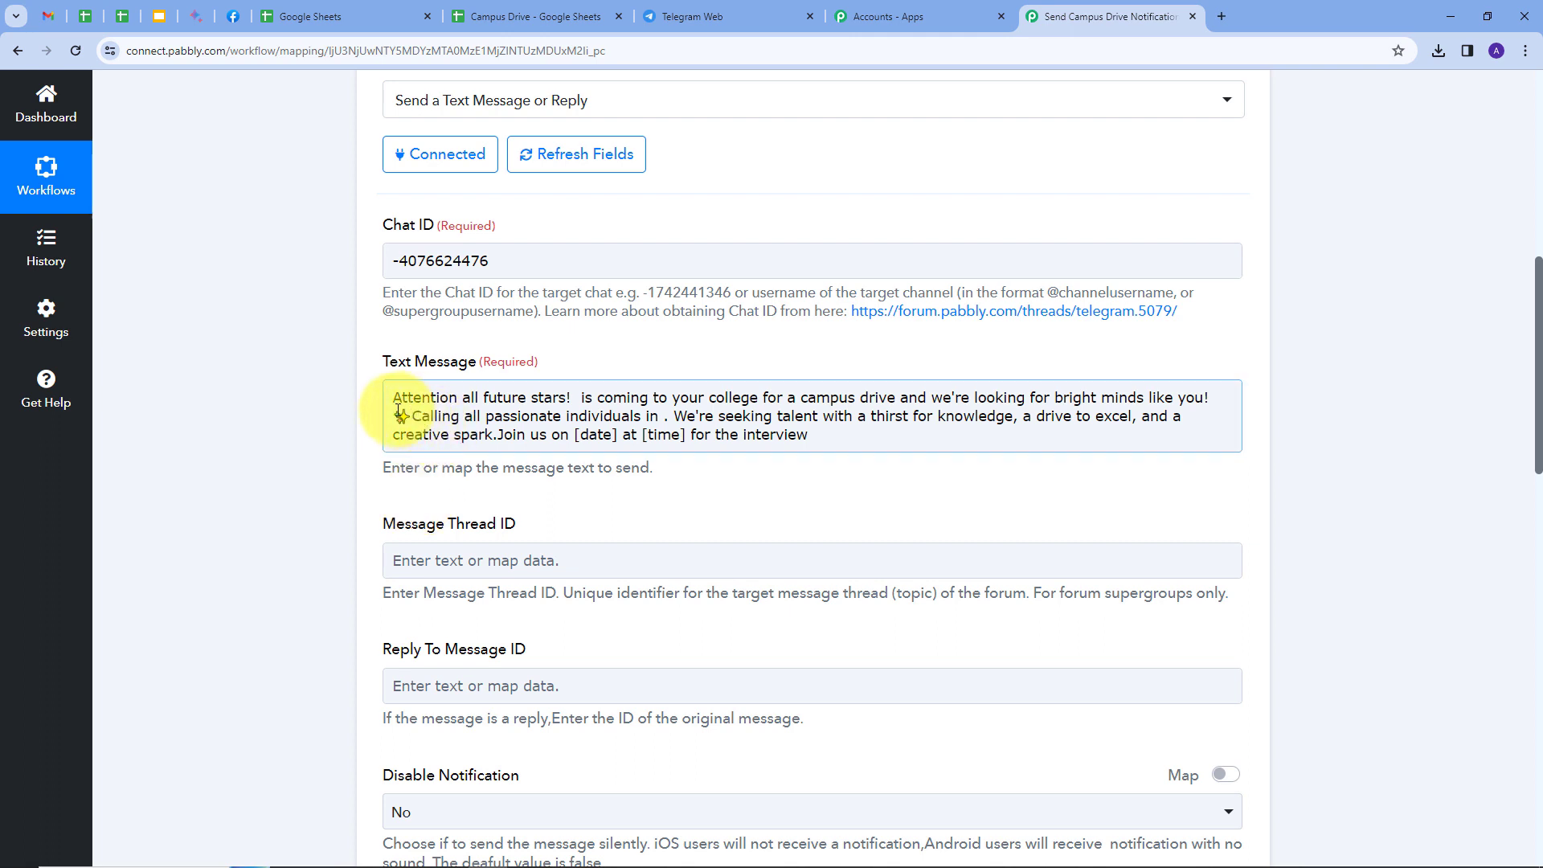
- Map the Company value from the Google Sheets trigger into the message before "is coming to your college"
left_click(577, 399)
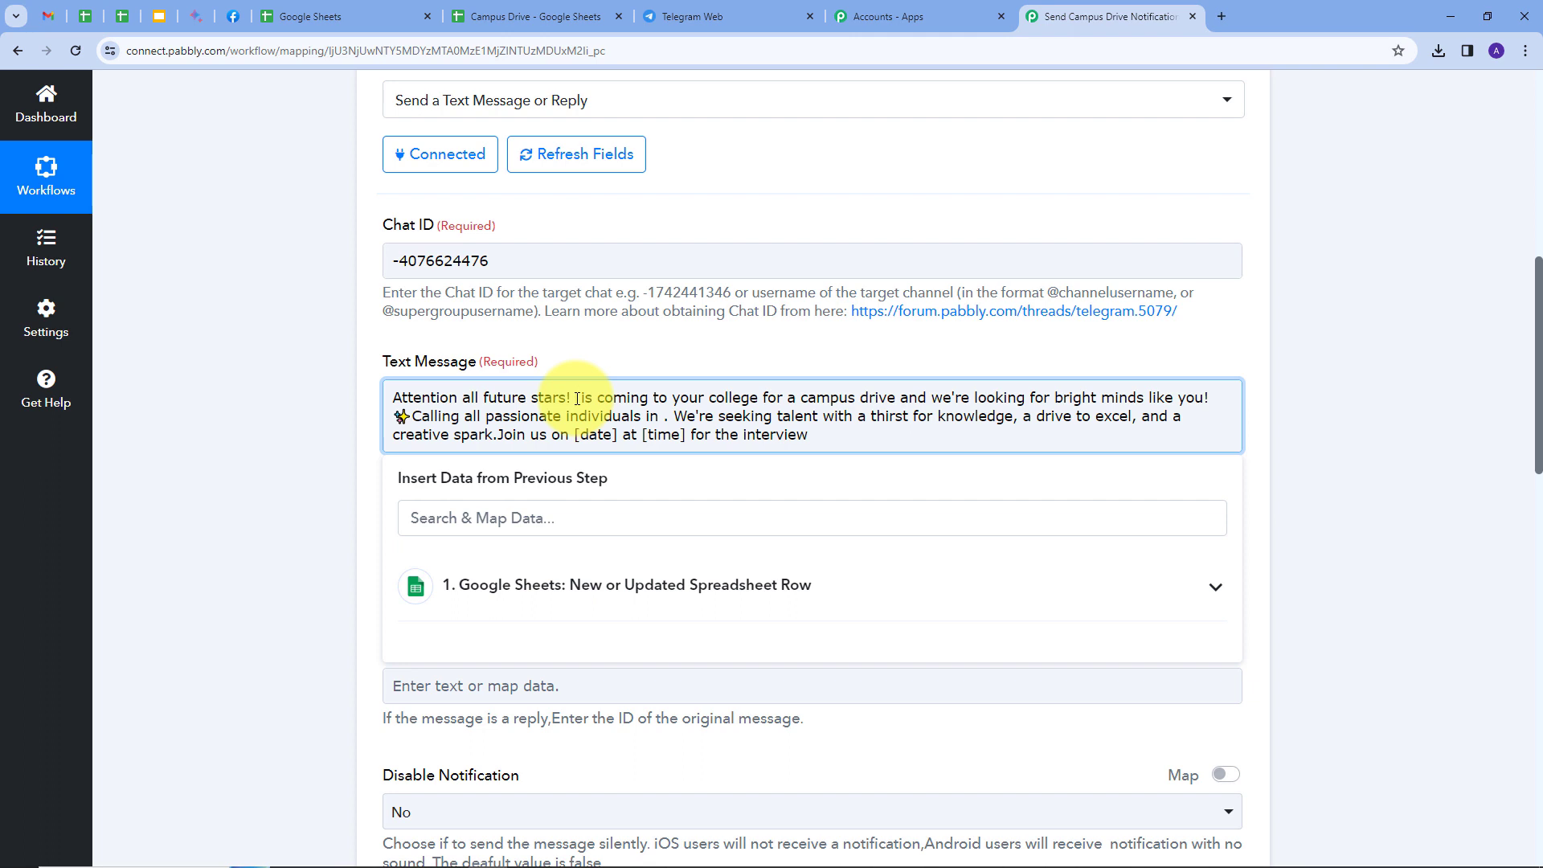
left_click(594, 361)
left_click(577, 397)
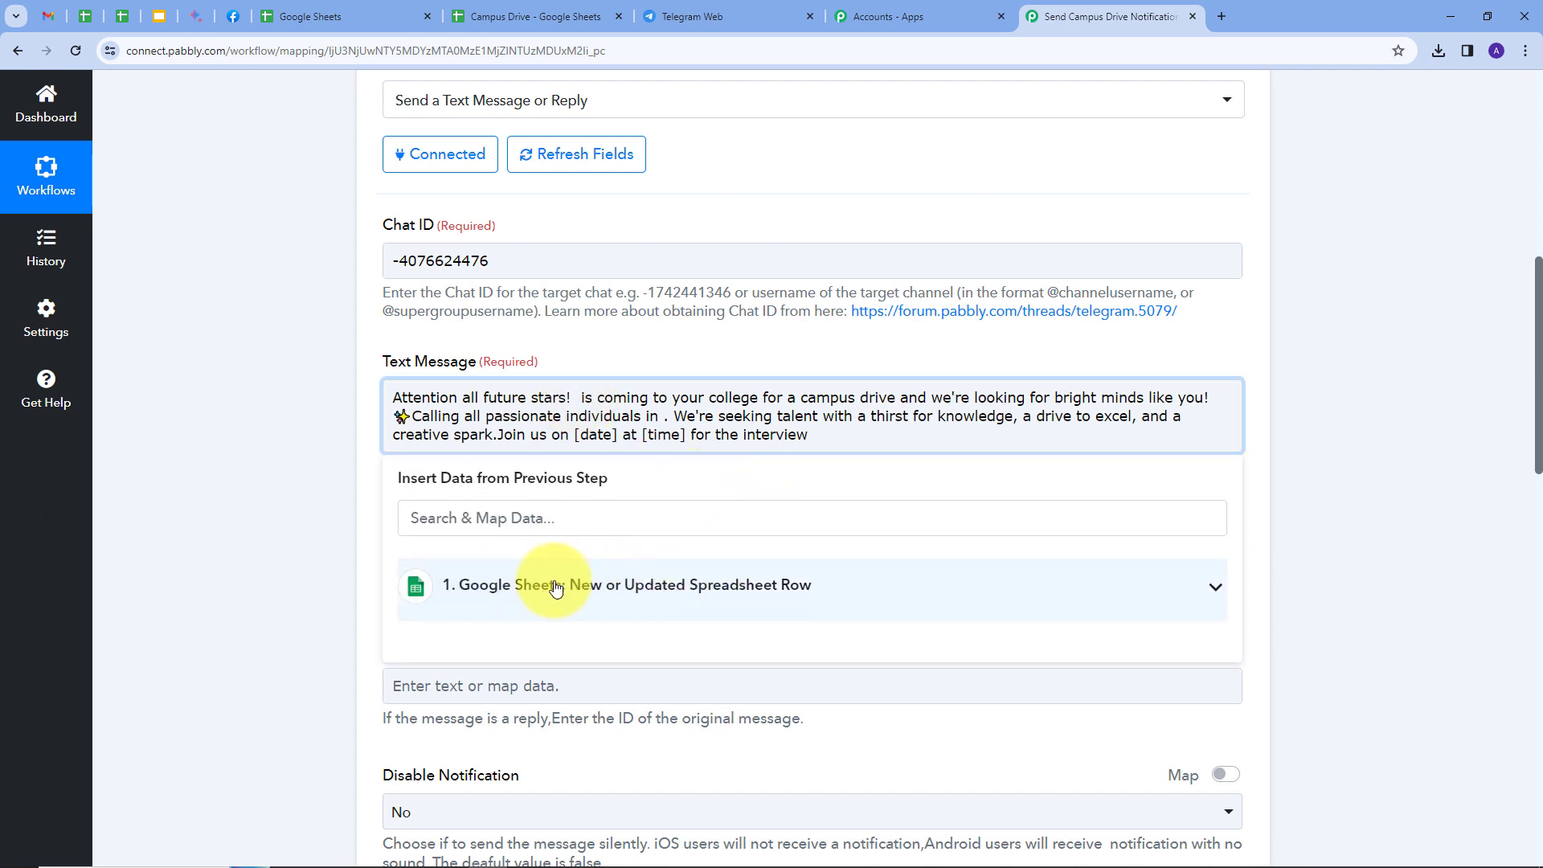
left_click(556, 587)
scroll(643, 675, "down", 2)
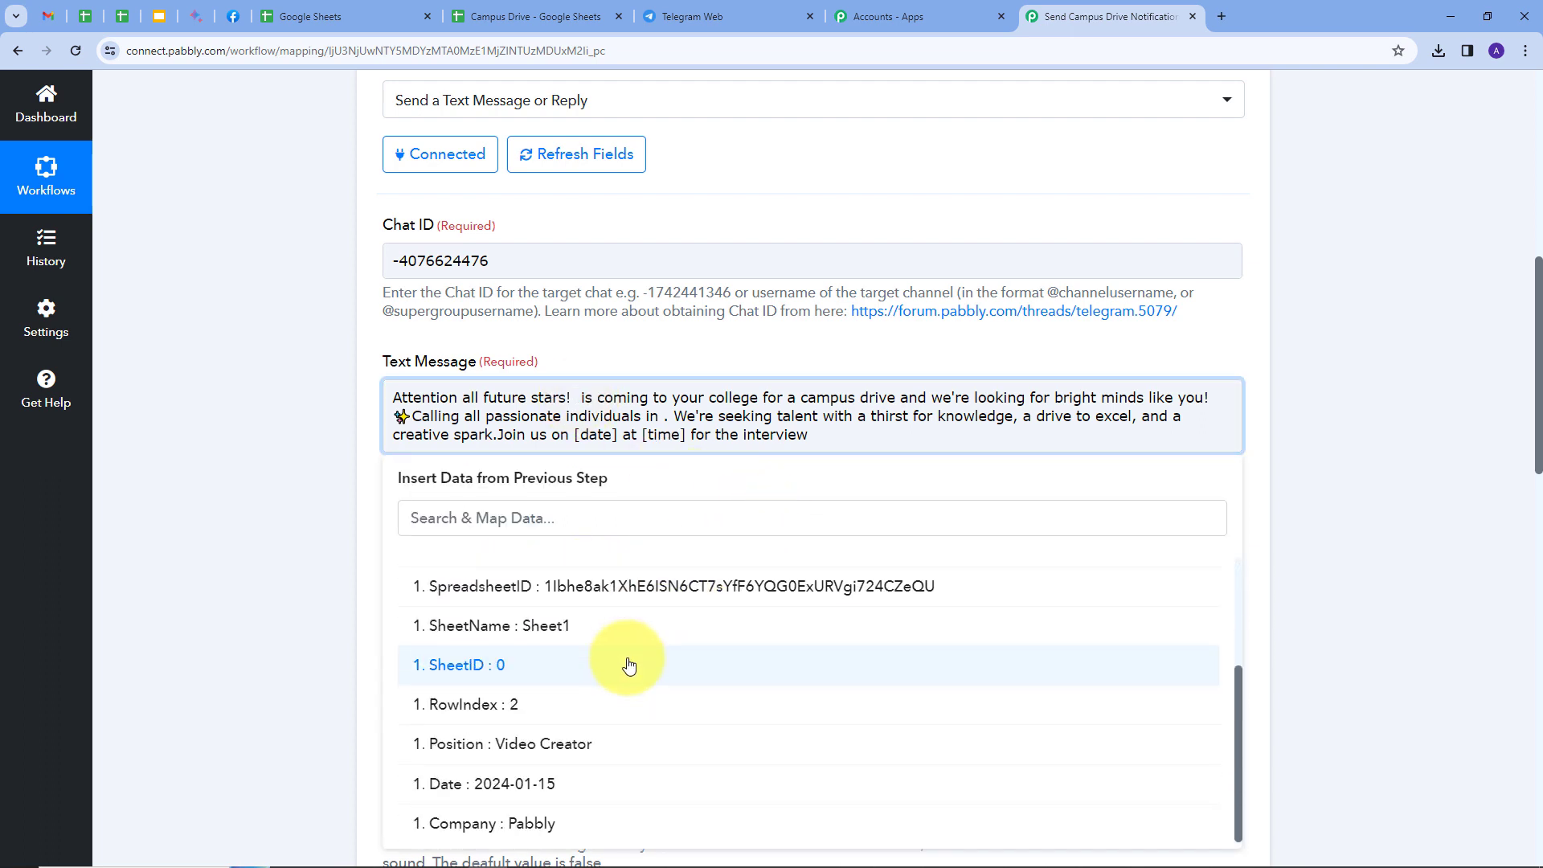
left_click(527, 821)
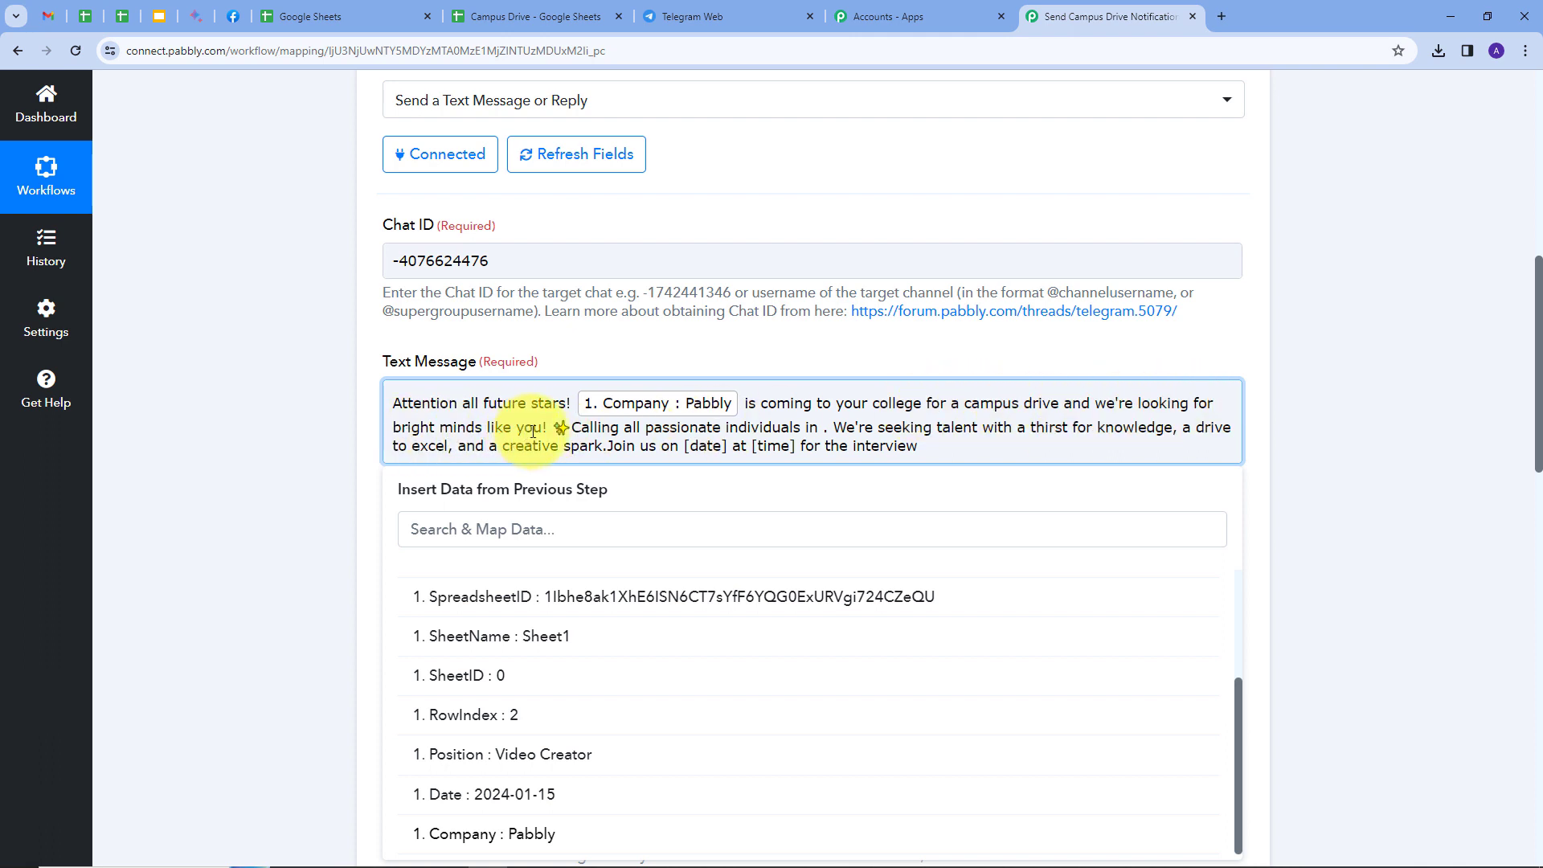
- Map the Position value from the Google Sheets trigger into the message after "Calling all passionate individuals in"
left_click(819, 429)
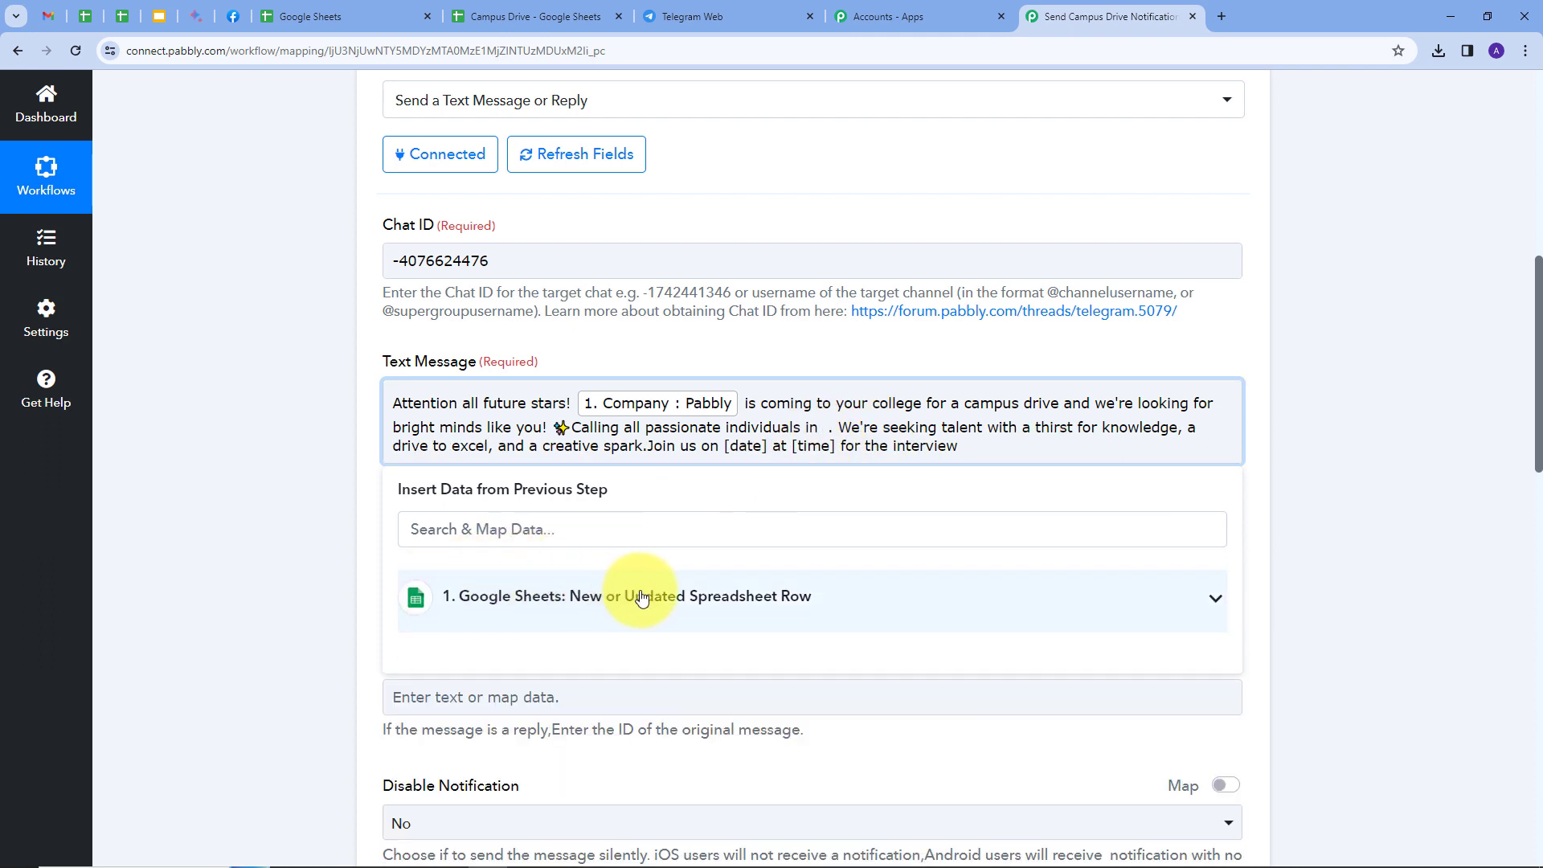
left_click(734, 596)
scroll(604, 655, "up", 3)
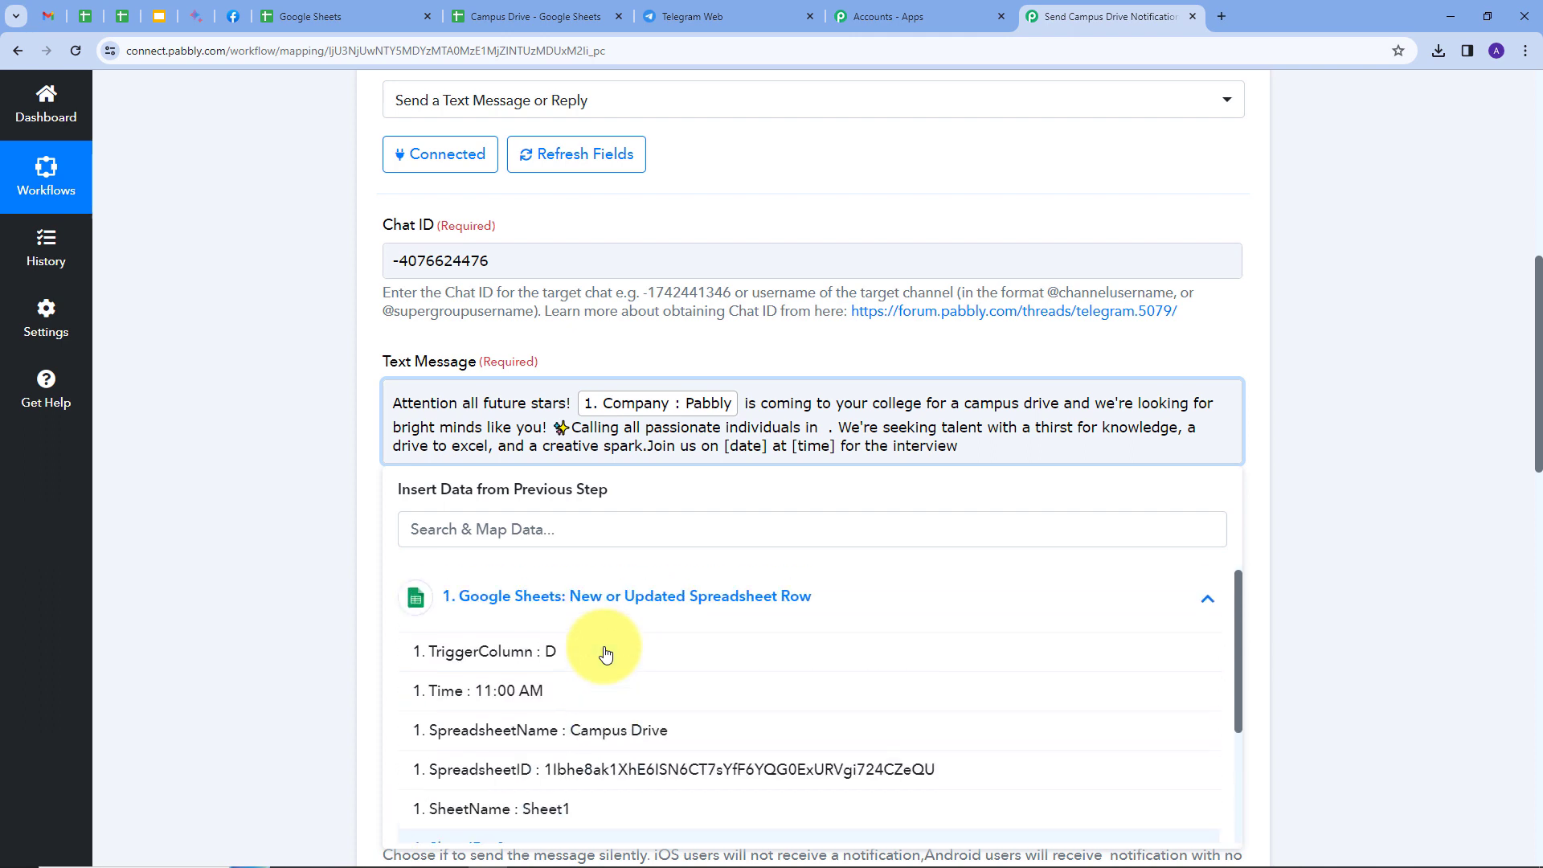
scroll(604, 654, "down", 3)
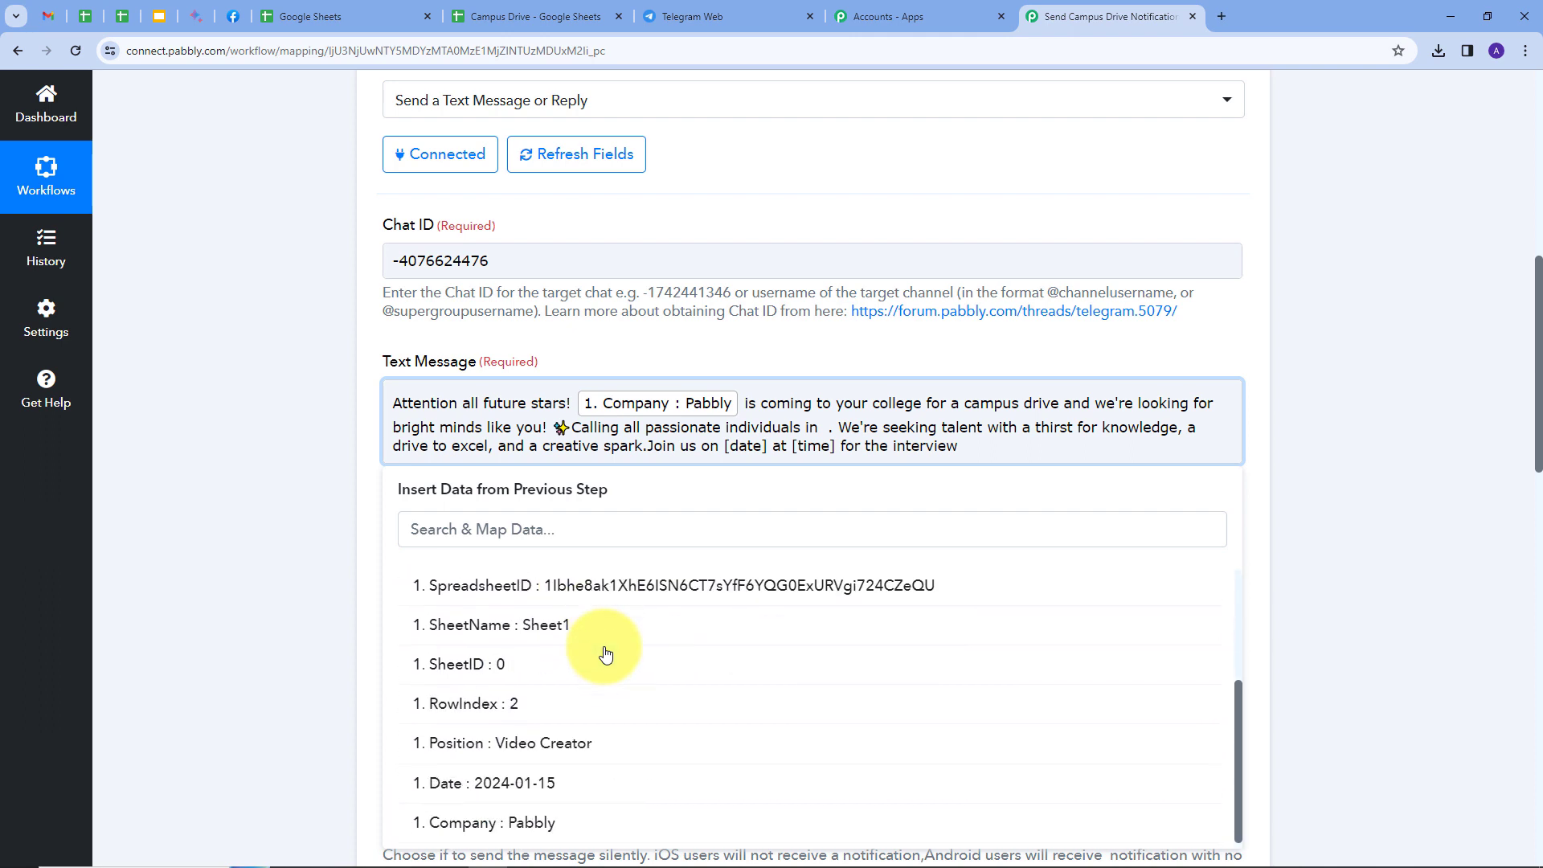
left_click(482, 748)
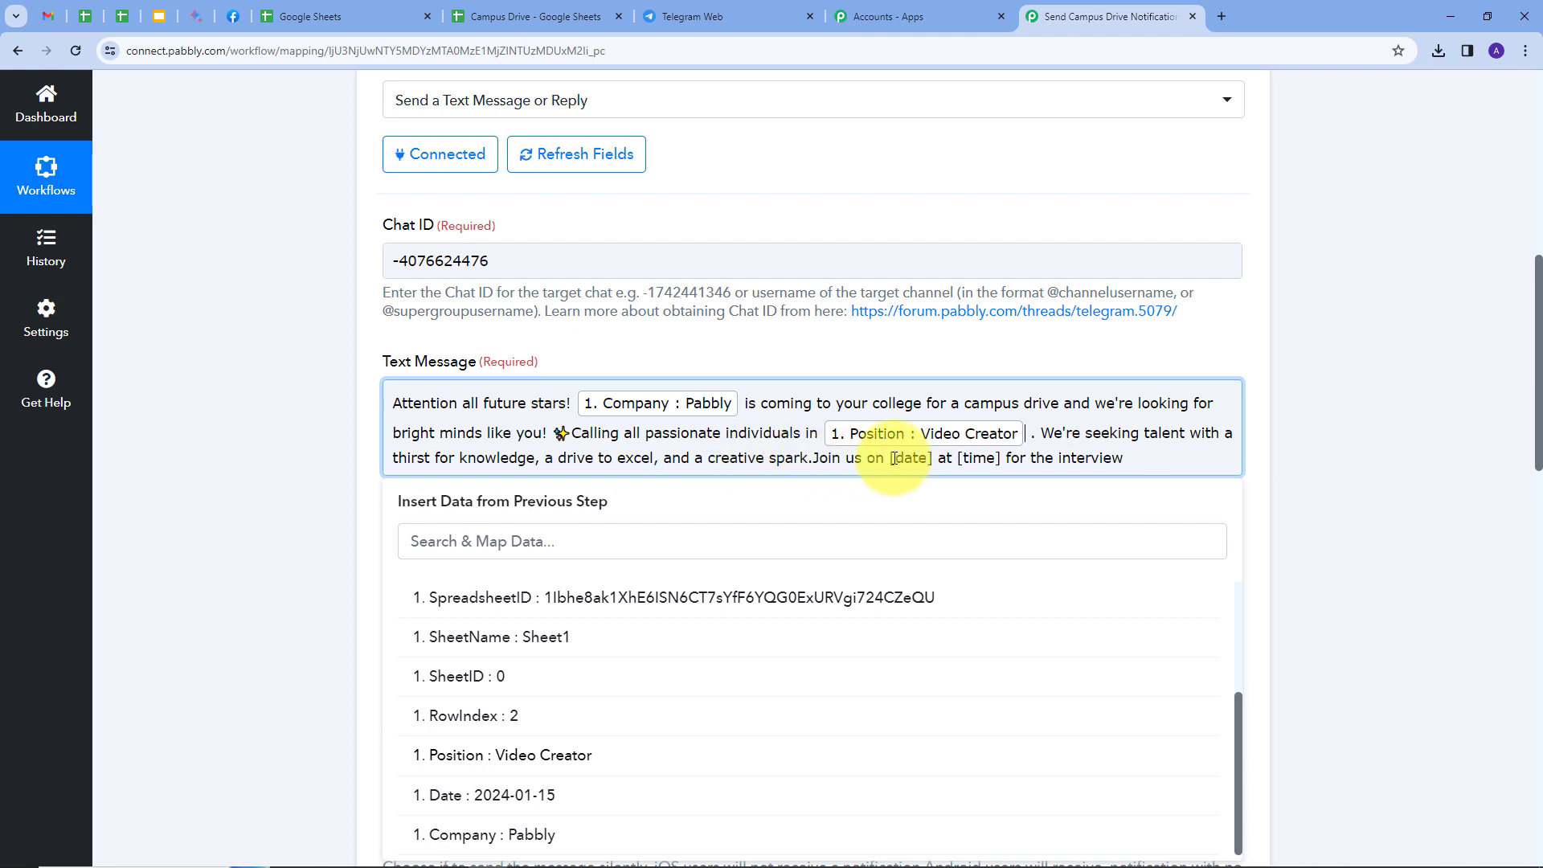
- Replace the message's [date] placeholder with the Date value mapped from the Google Sheets trigger
left_click_drag(895, 459, 934, 460)
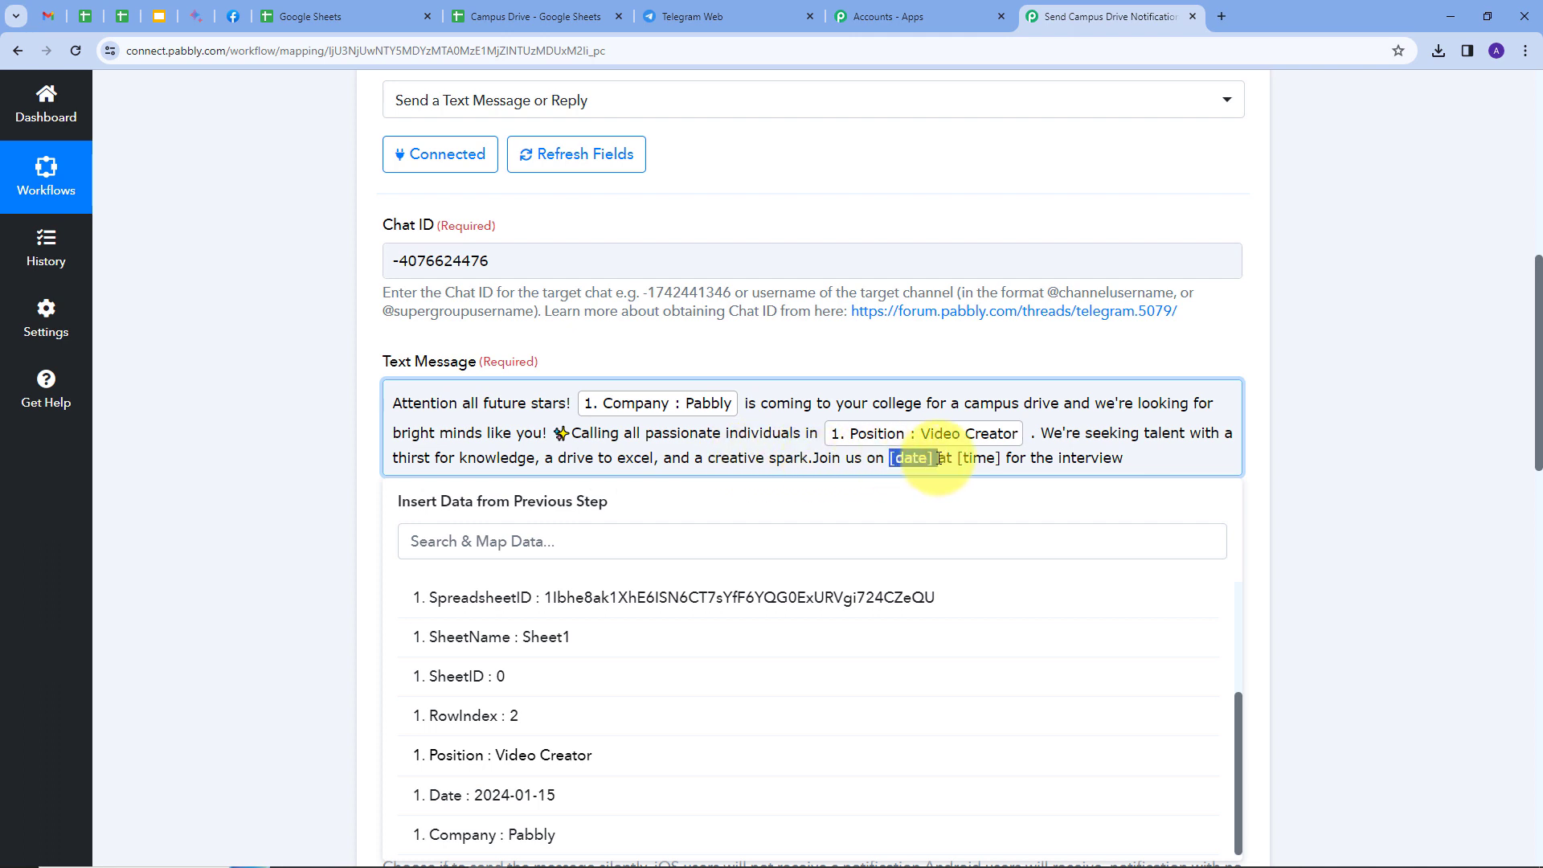
key("BackSpace")
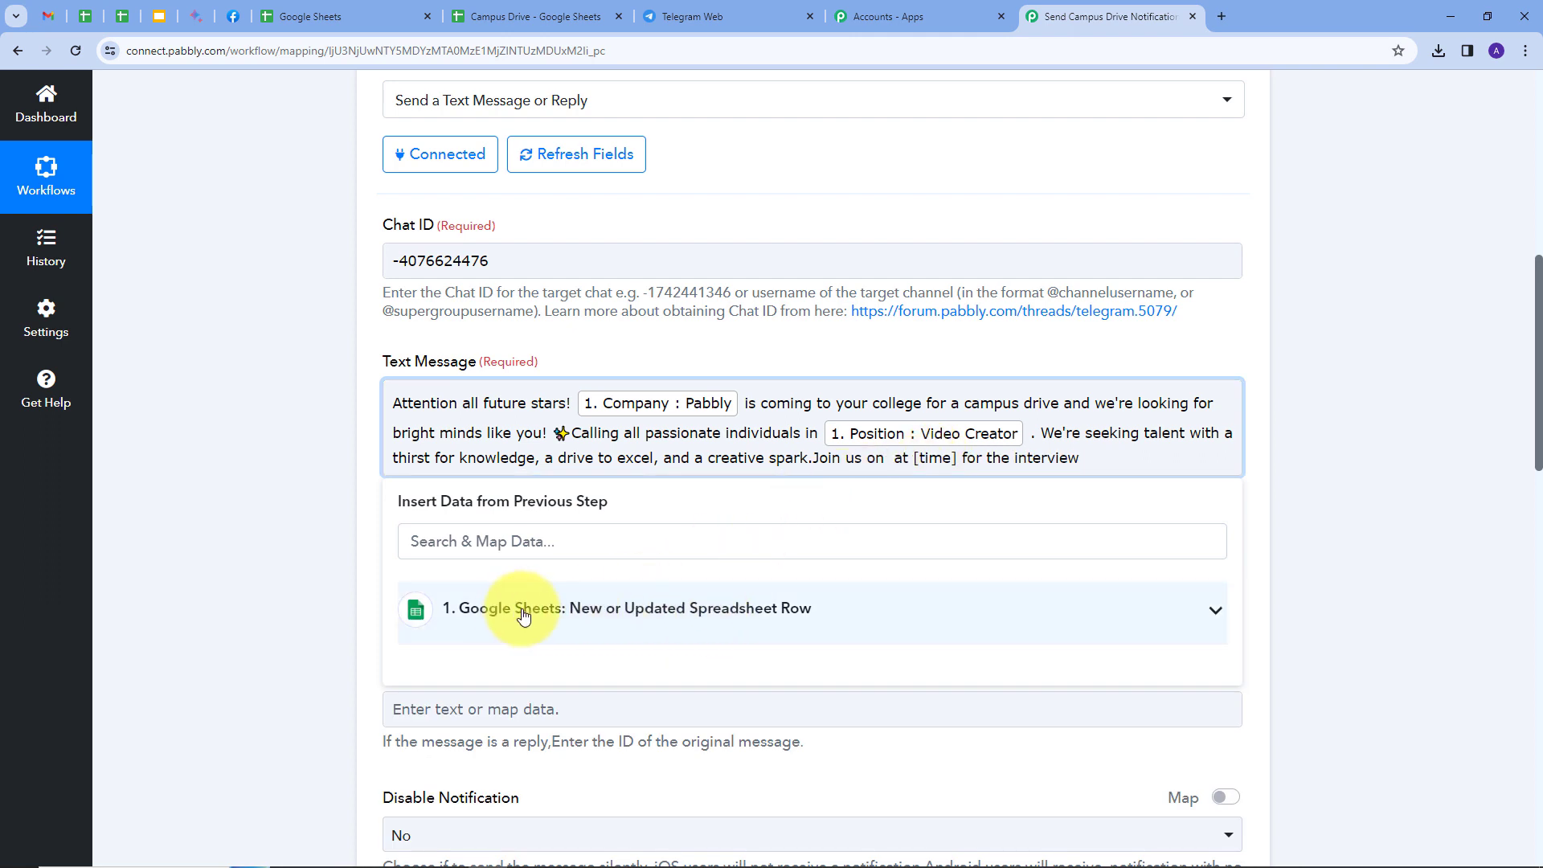
left_click(599, 608)
scroll(586, 644, "down", 5)
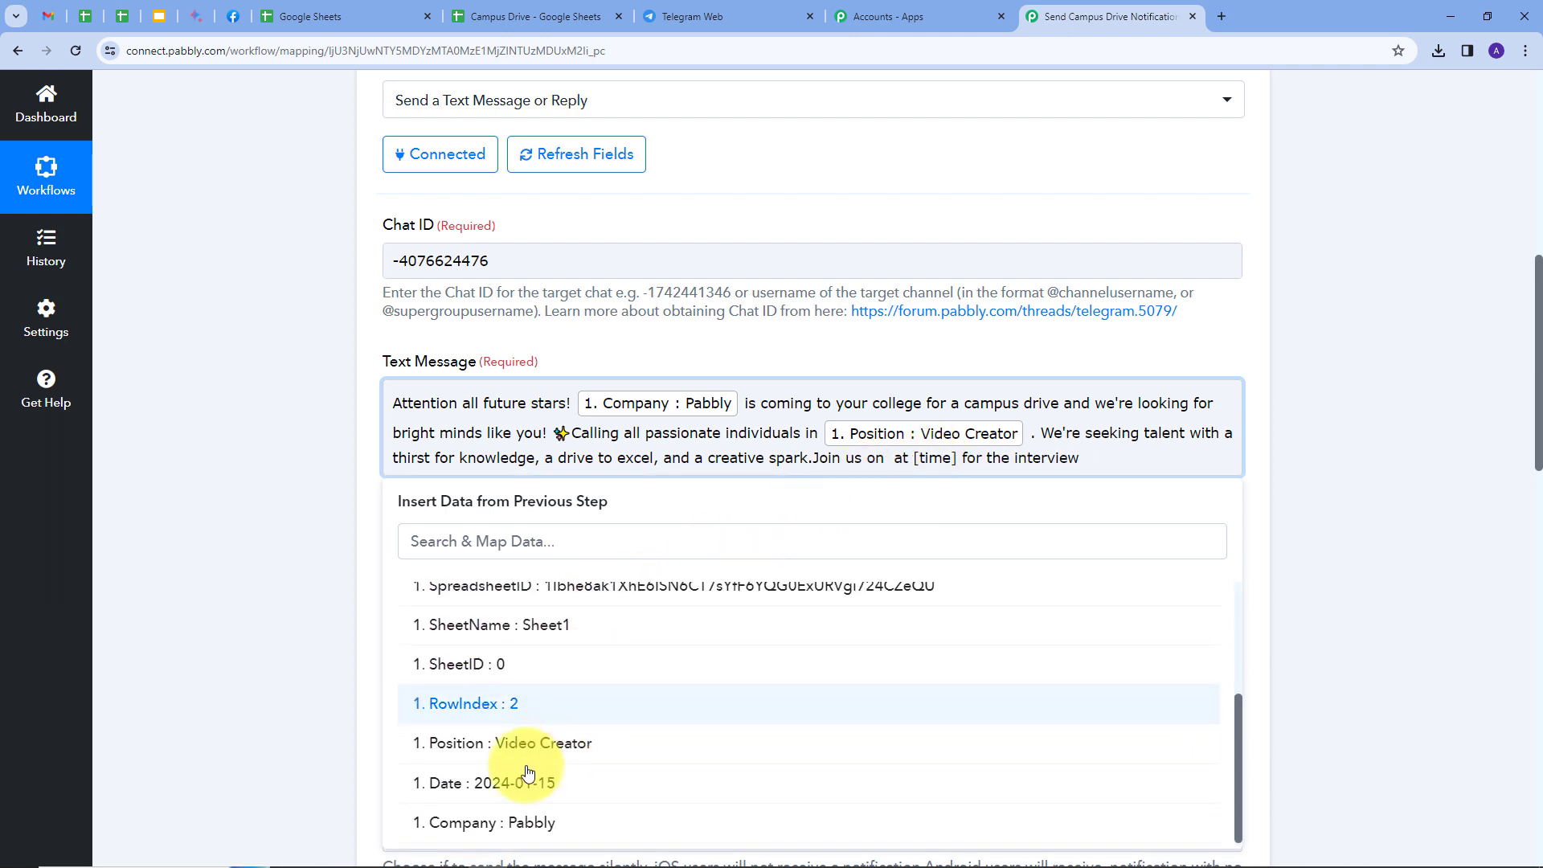
left_click(491, 791)
- Replace the message's [time] placeholder with the Time value mapped from the Google Sheets trigger
left_click_drag(1082, 463, 1128, 463)
key("BackSpace")
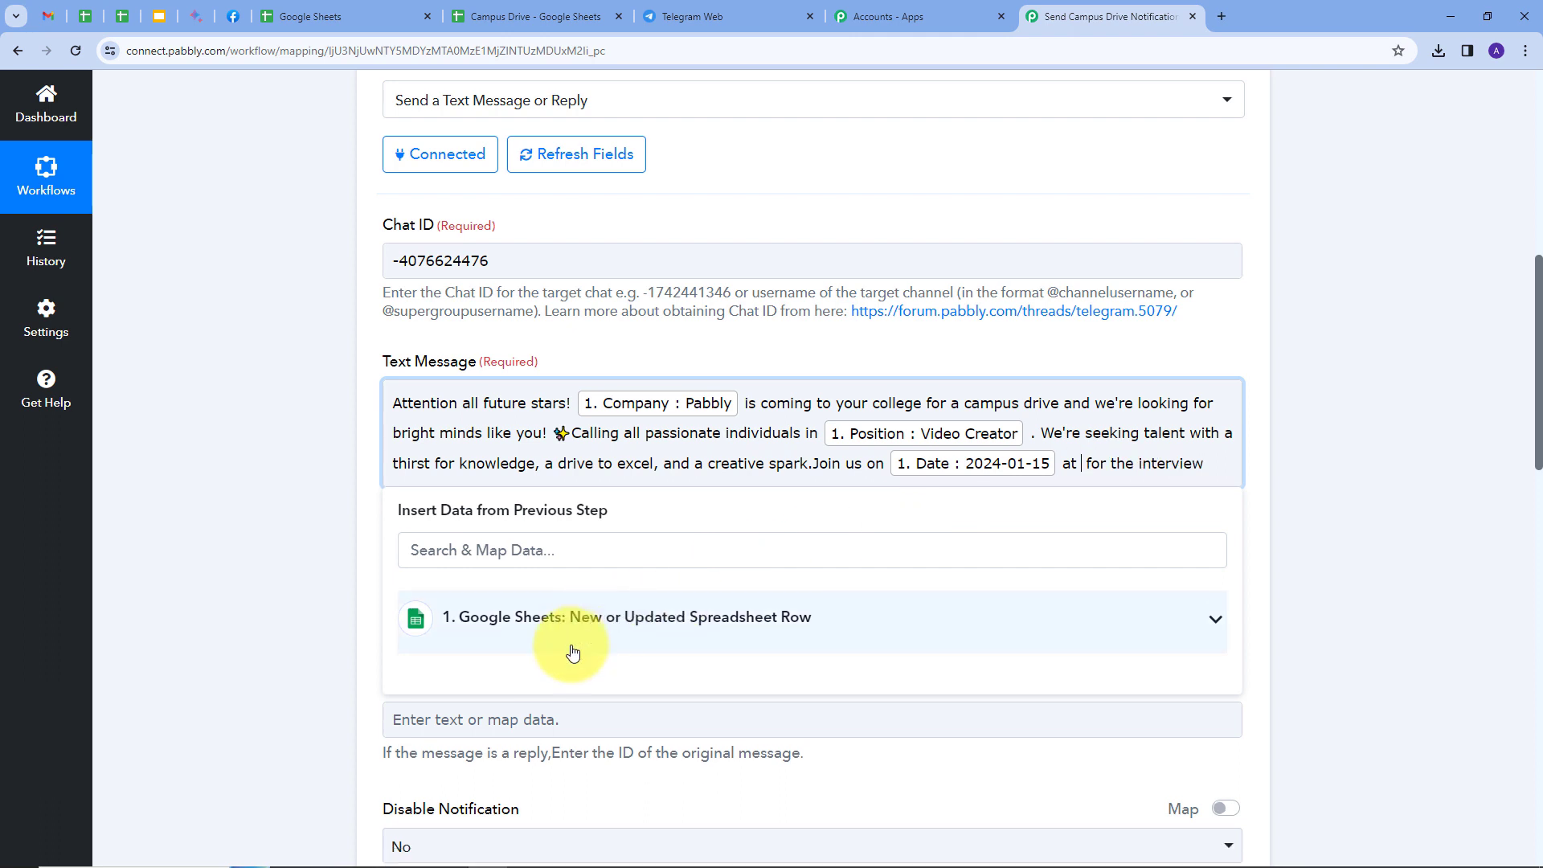
left_click(636, 626)
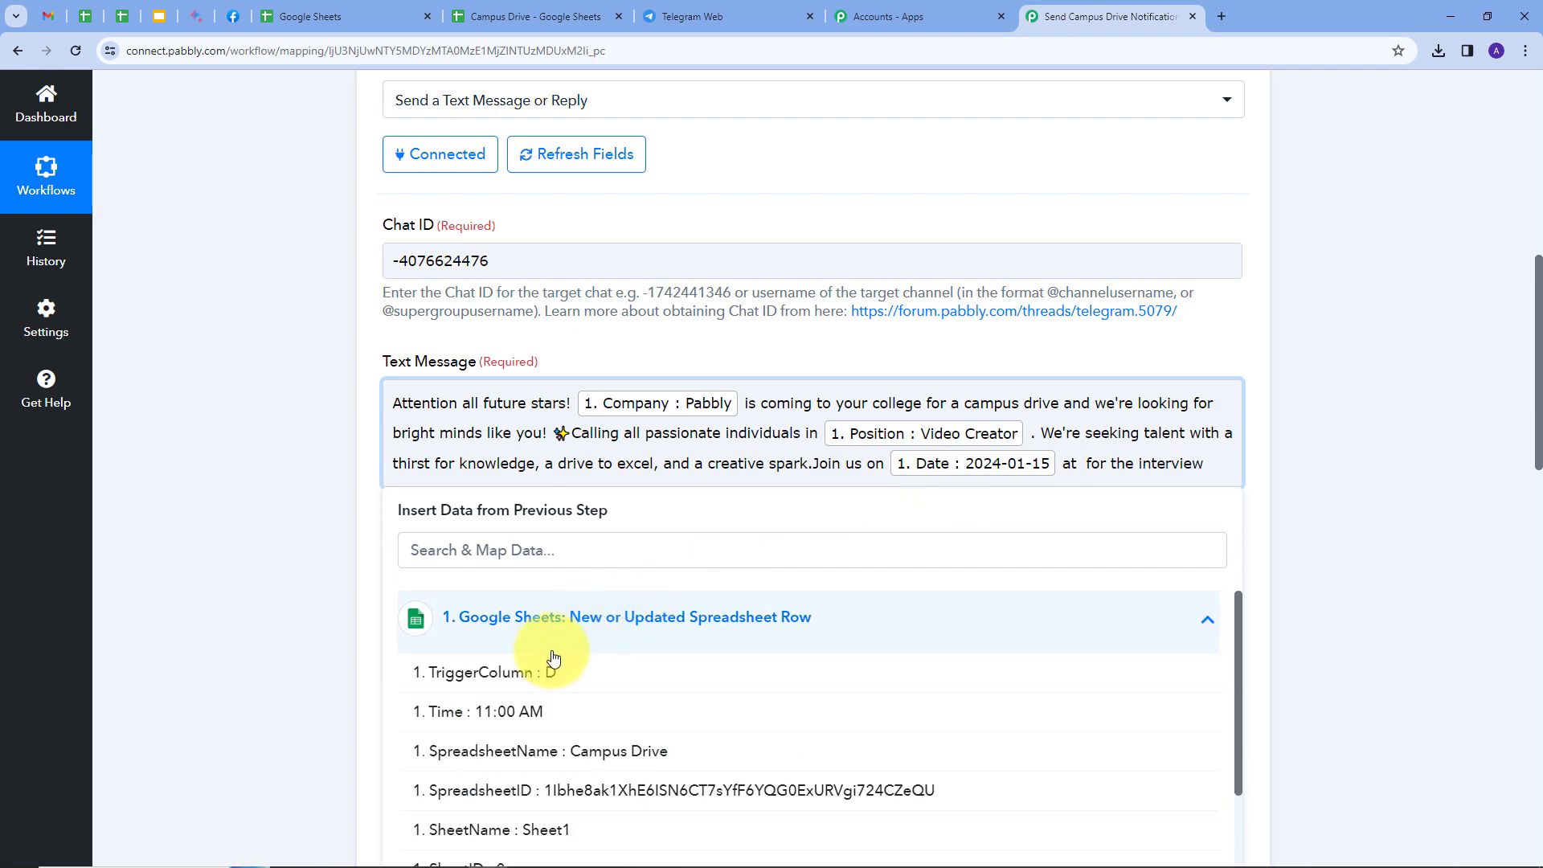
scroll(552, 654, "down", 2)
scroll(517, 641, "up", 2)
left_click(498, 713)
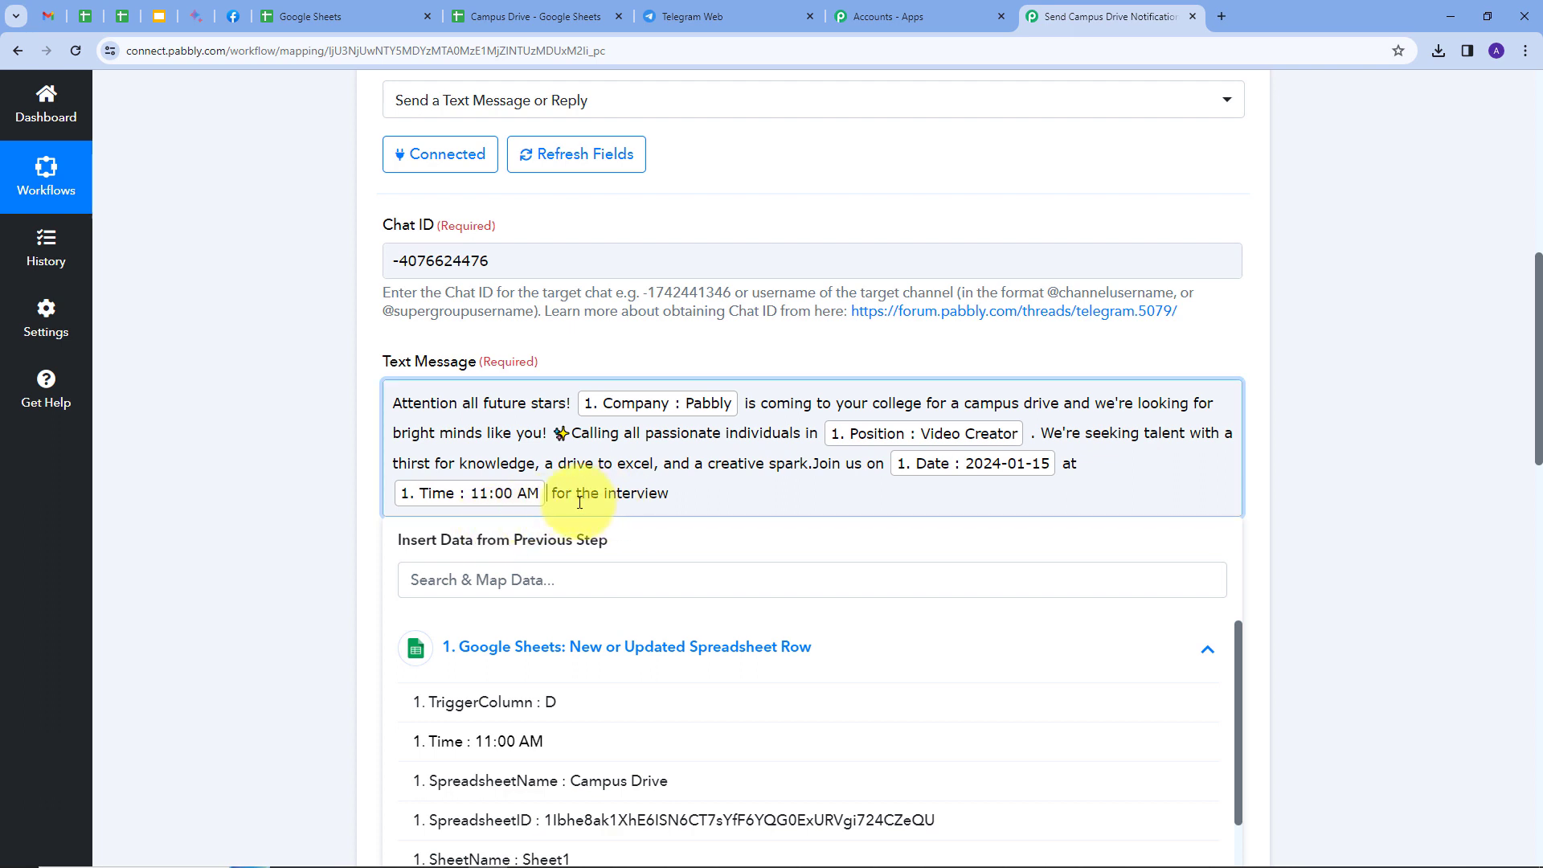
left_click(686, 495)
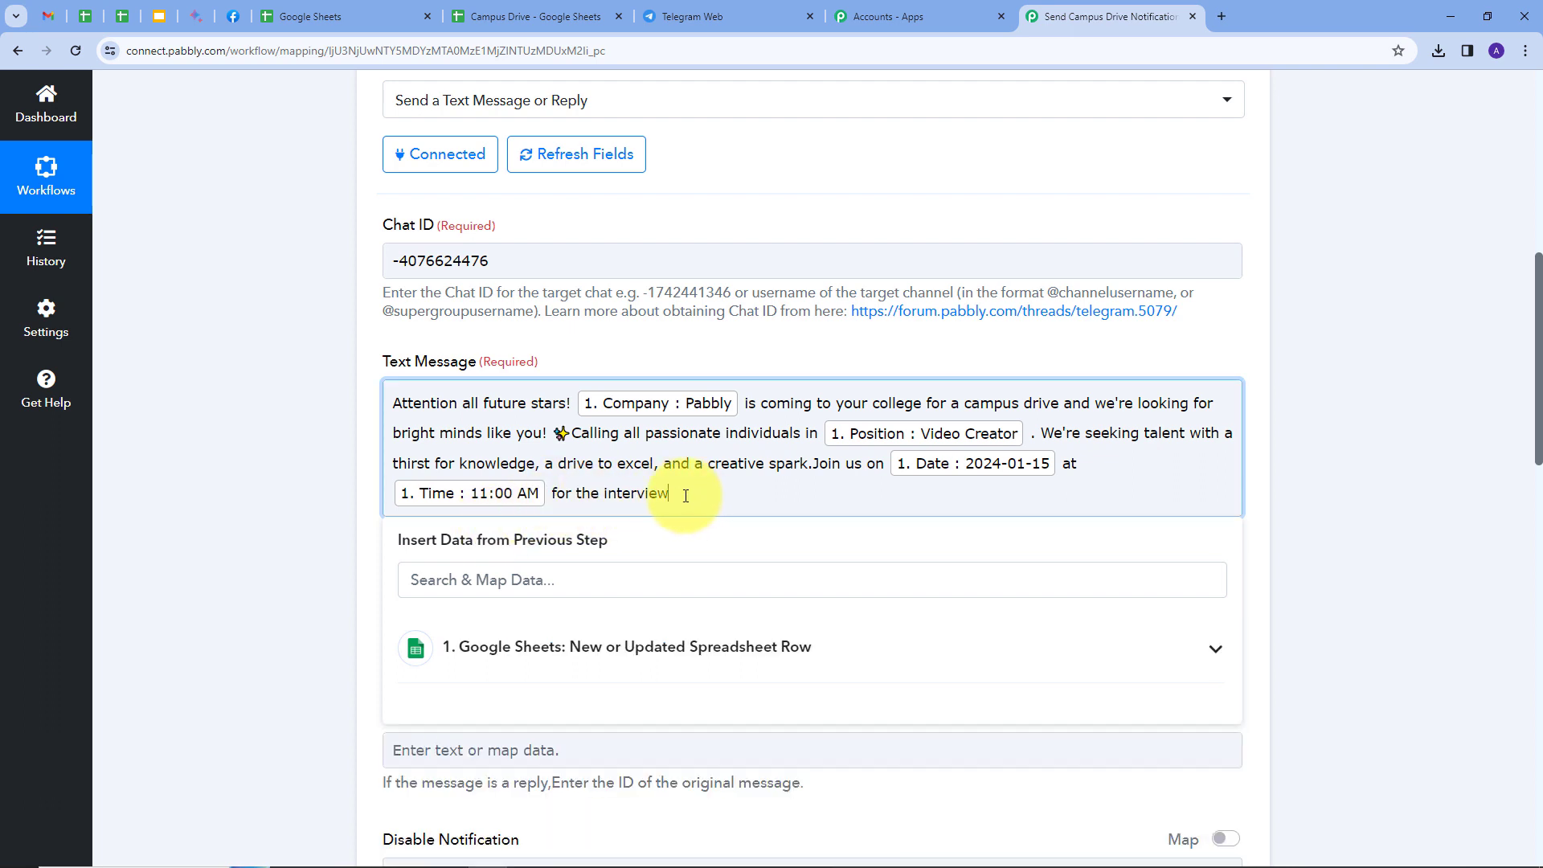
left_click(738, 356)
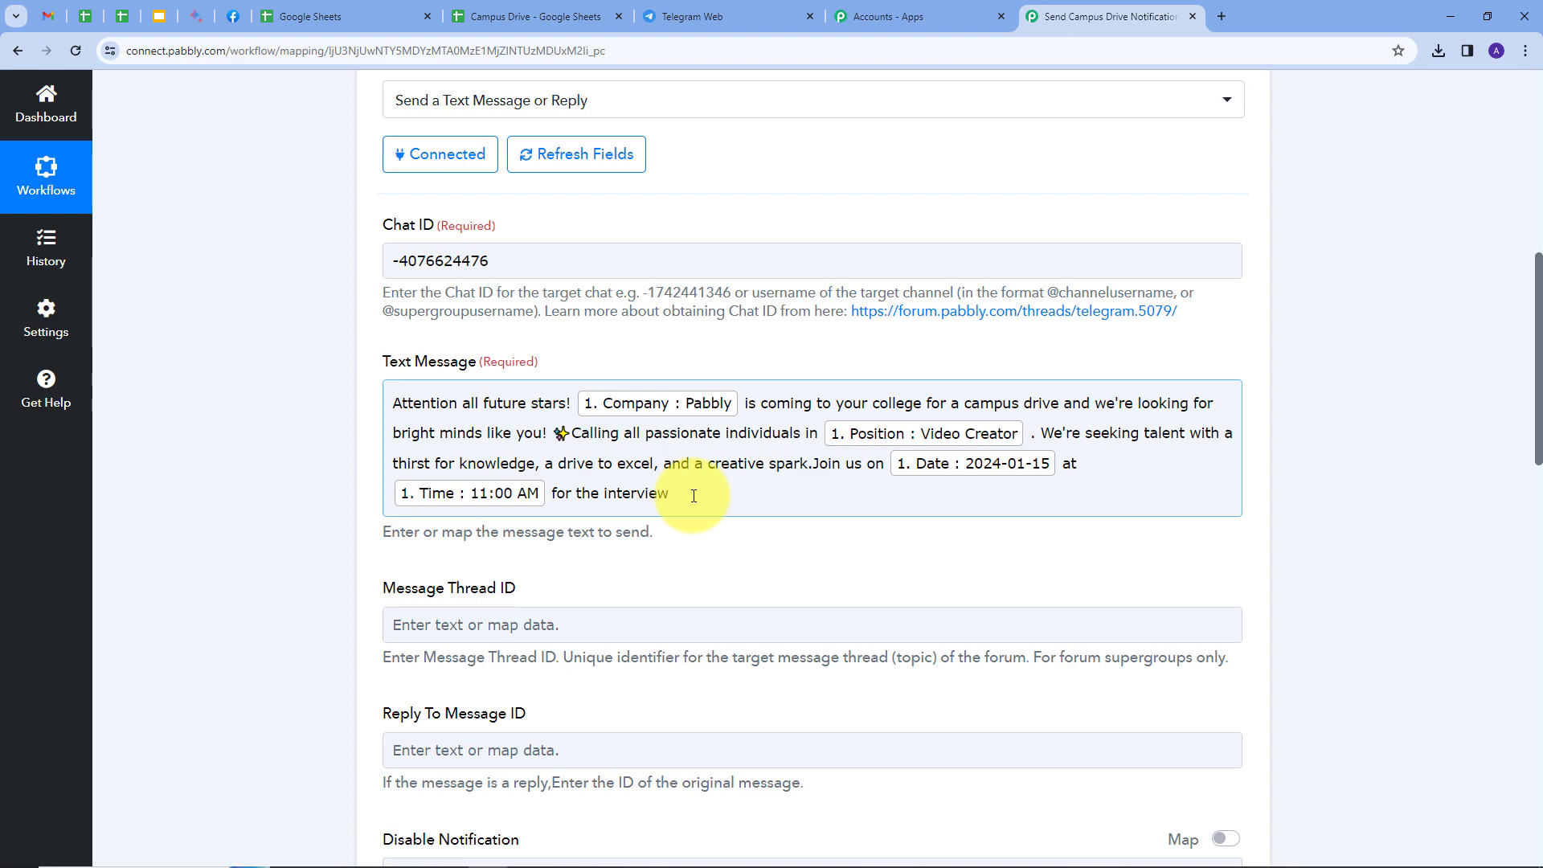
- Keep the remaining Telegram message options at their defaults, then save the action and send a test request
scroll(694, 496, "down", 9)
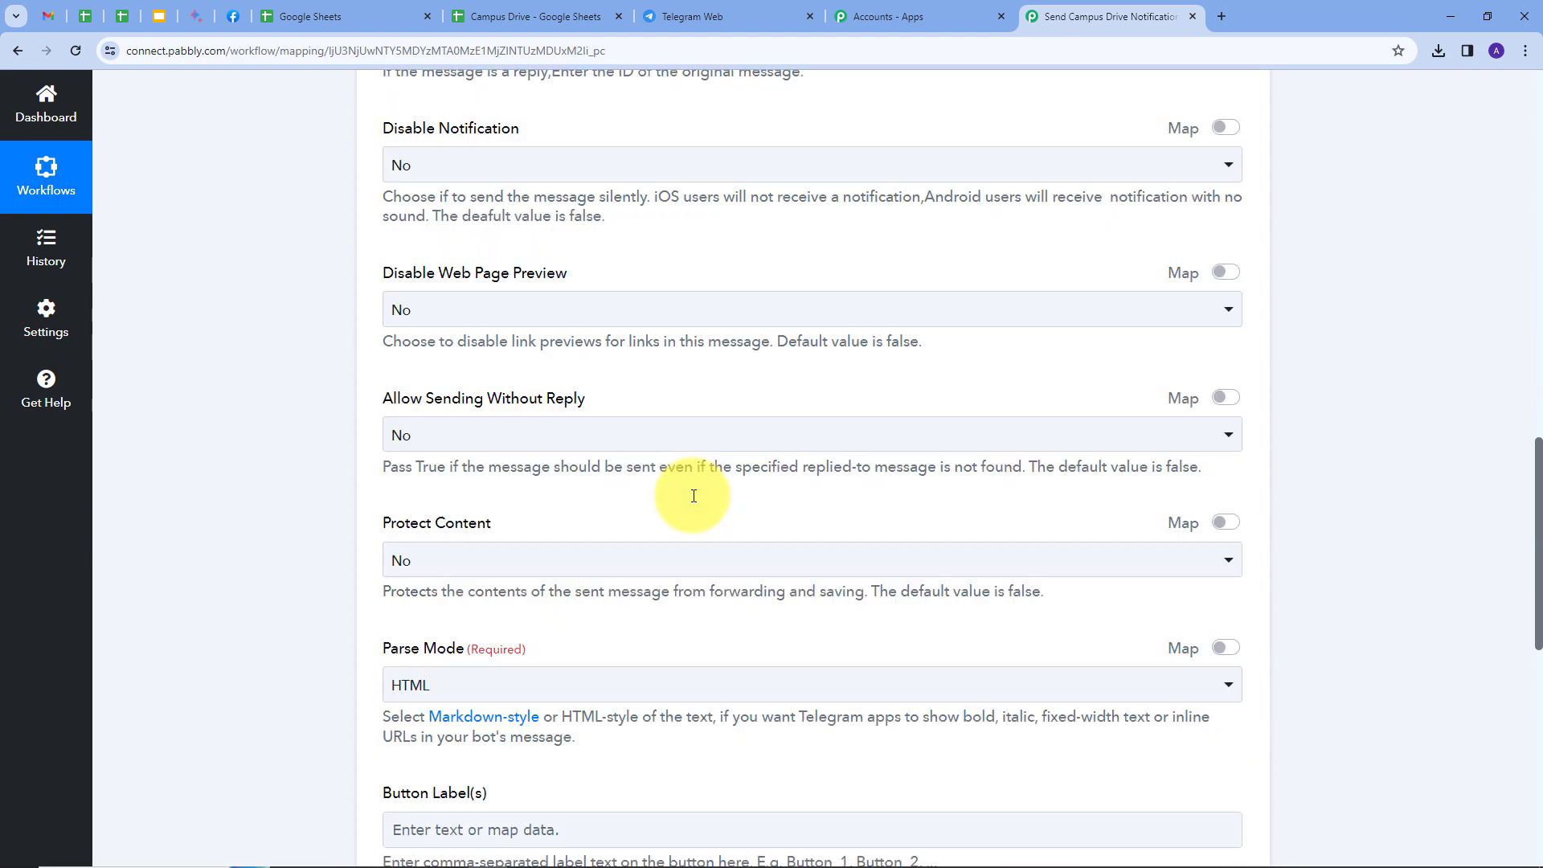
scroll(694, 496, "down", 5)
scroll(694, 496, "up", 10)
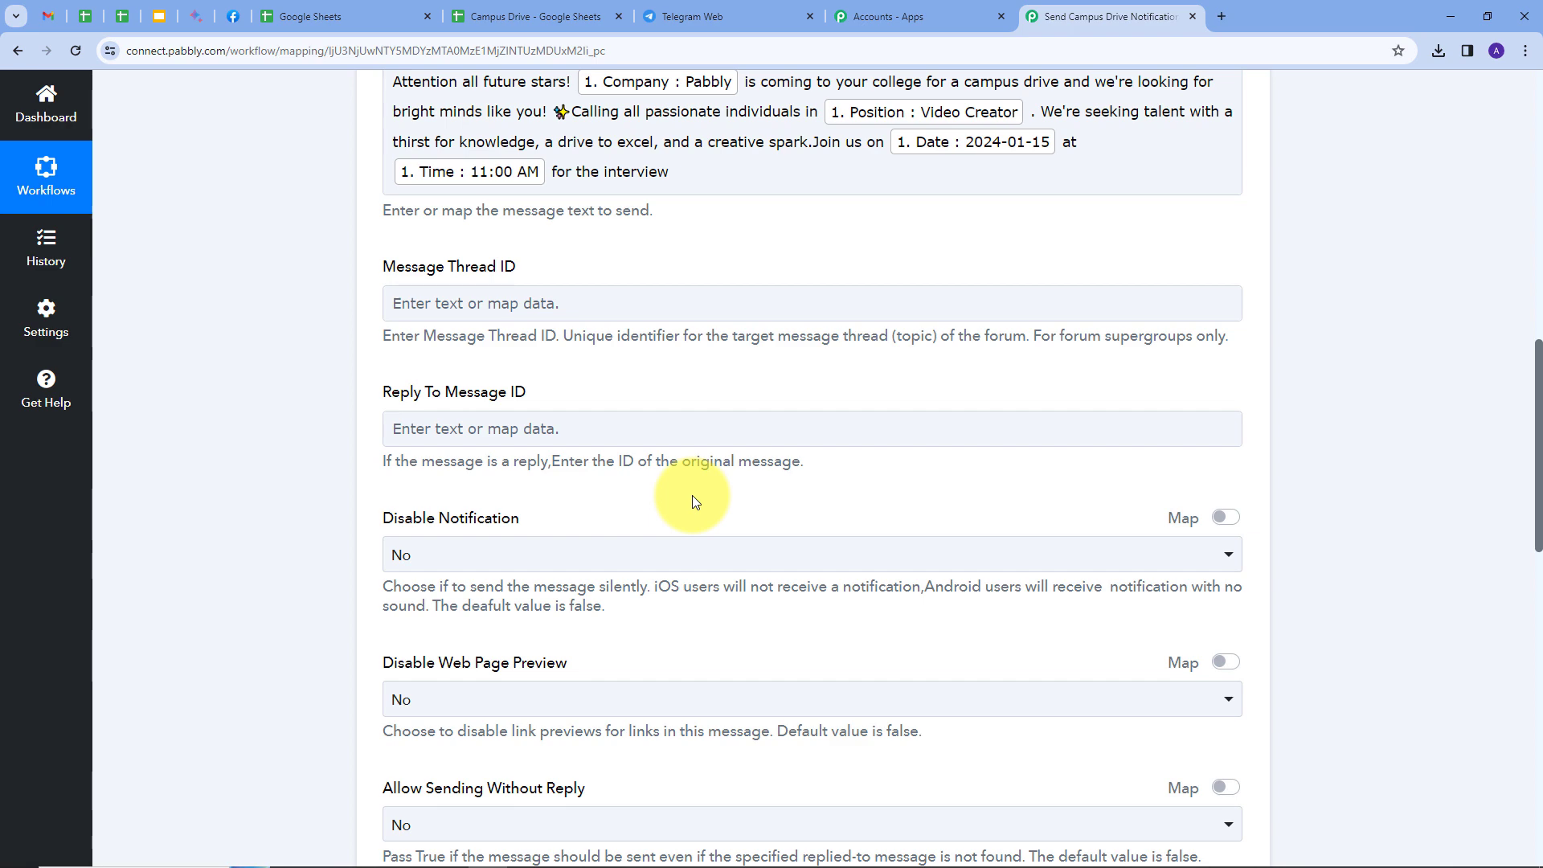
scroll(696, 503, "down", 5)
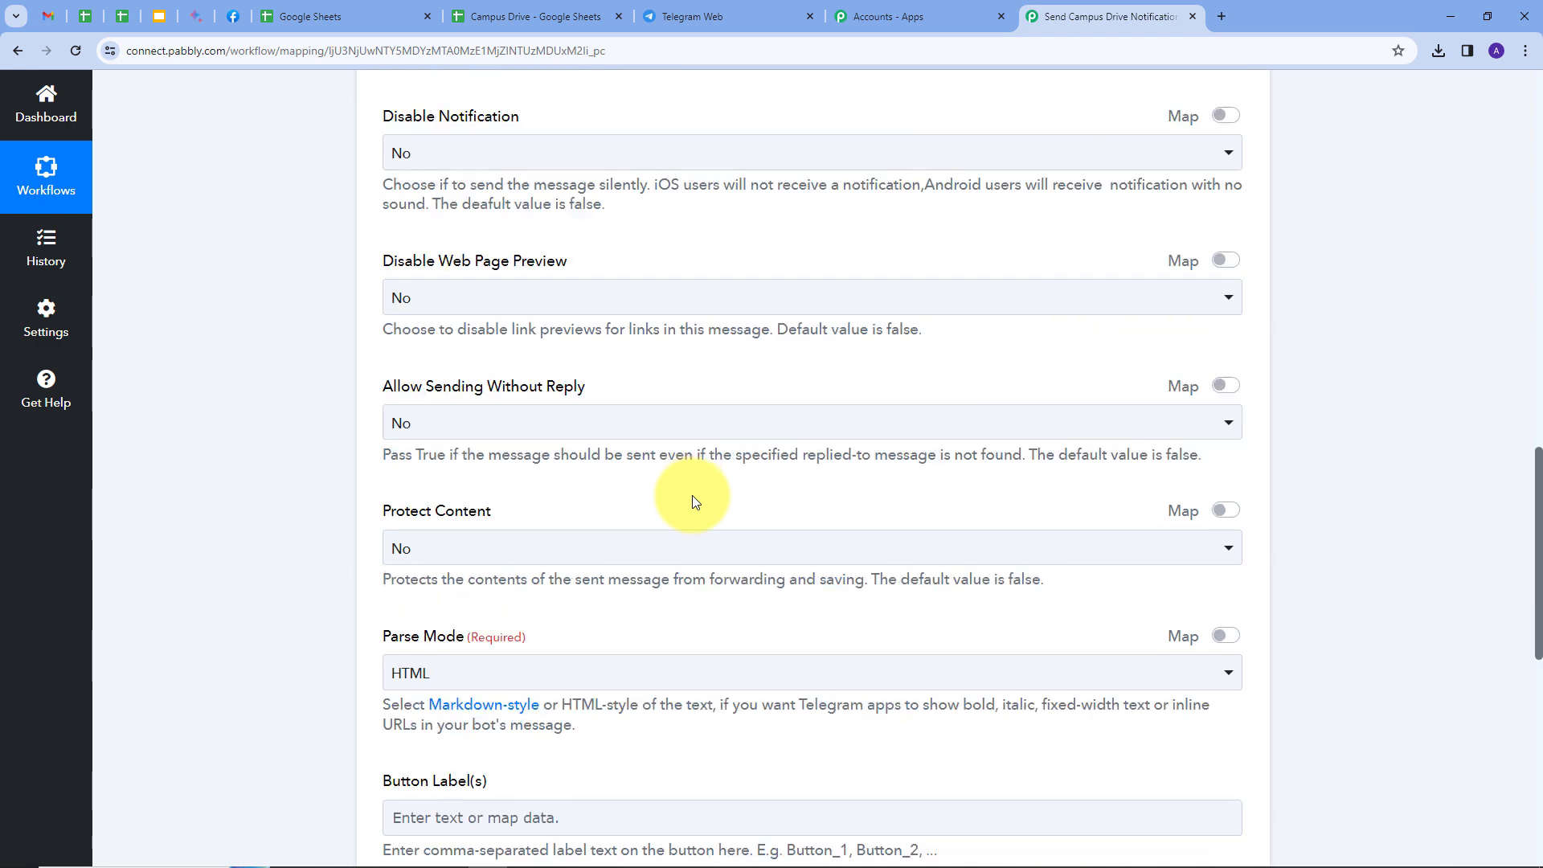
scroll(695, 502, "up", 6)
scroll(696, 503, "down", 1)
scroll(695, 503, "down", 10)
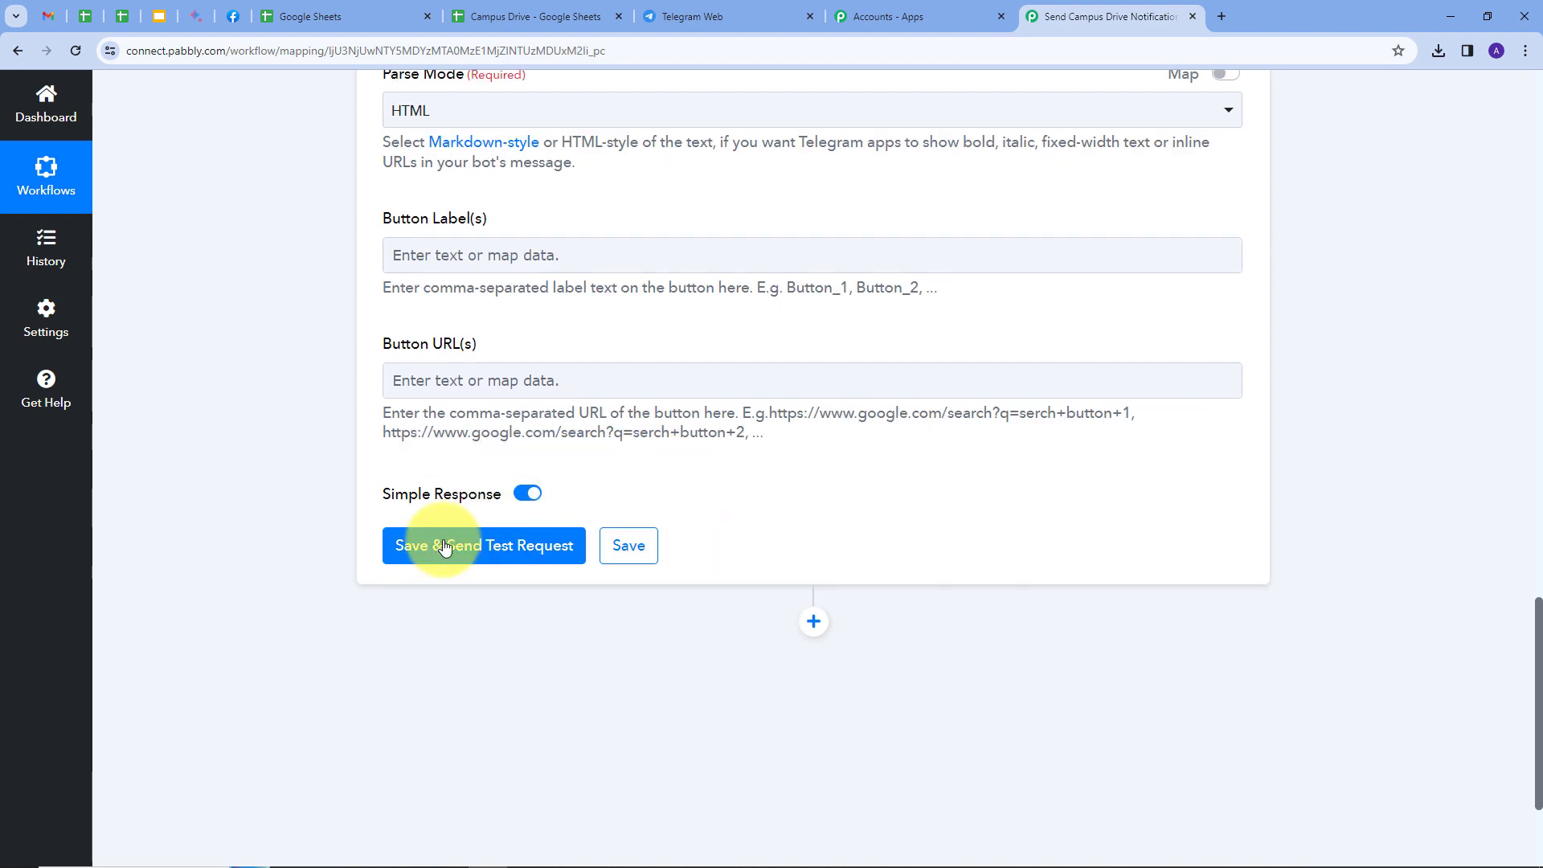
left_click(430, 553)
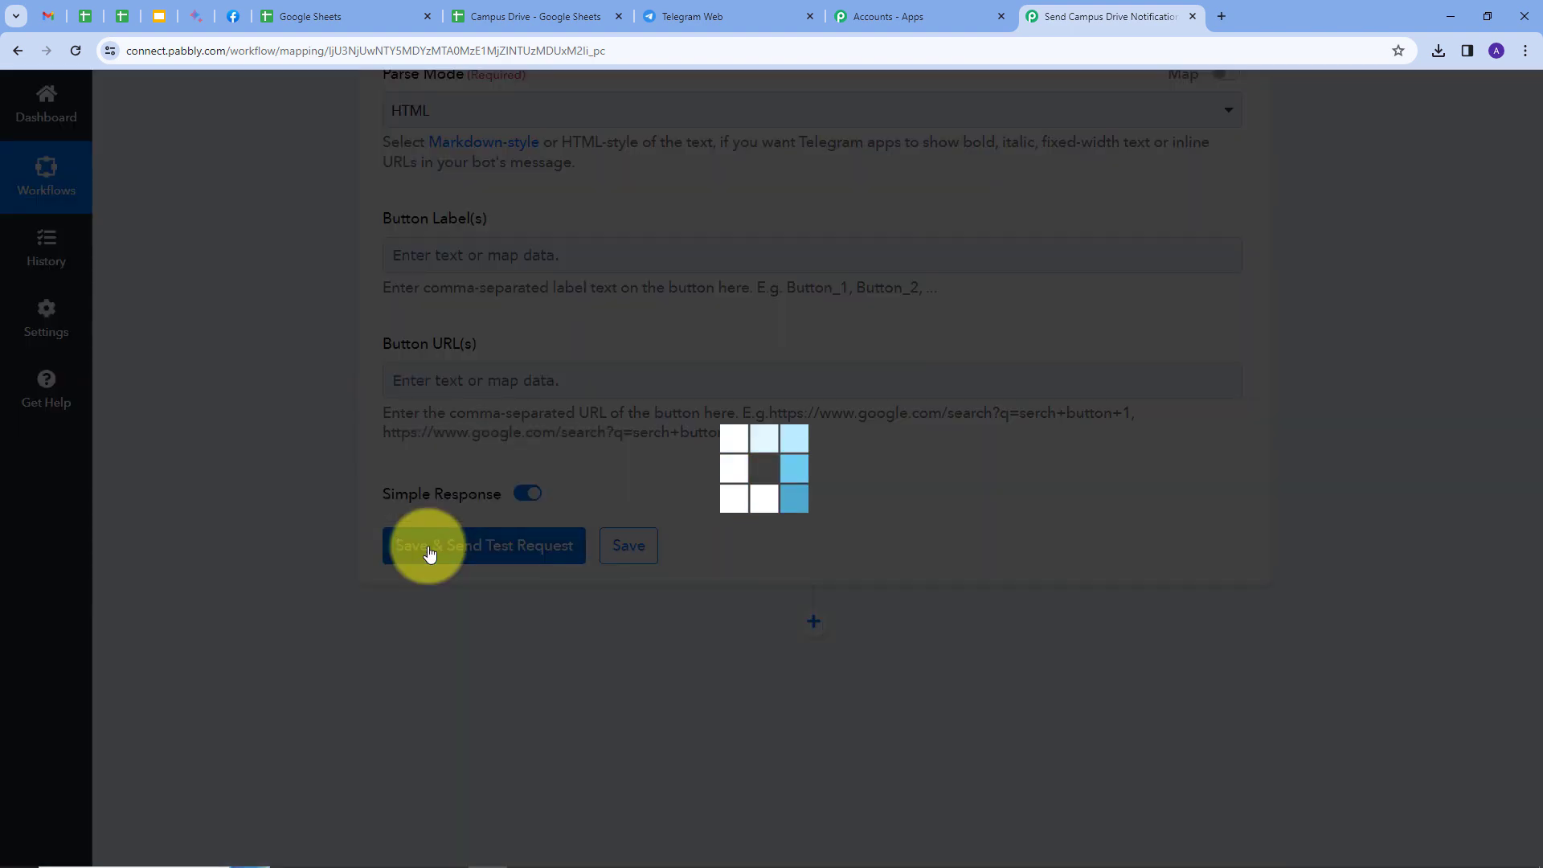
scroll(1329, 513, "down", 3)
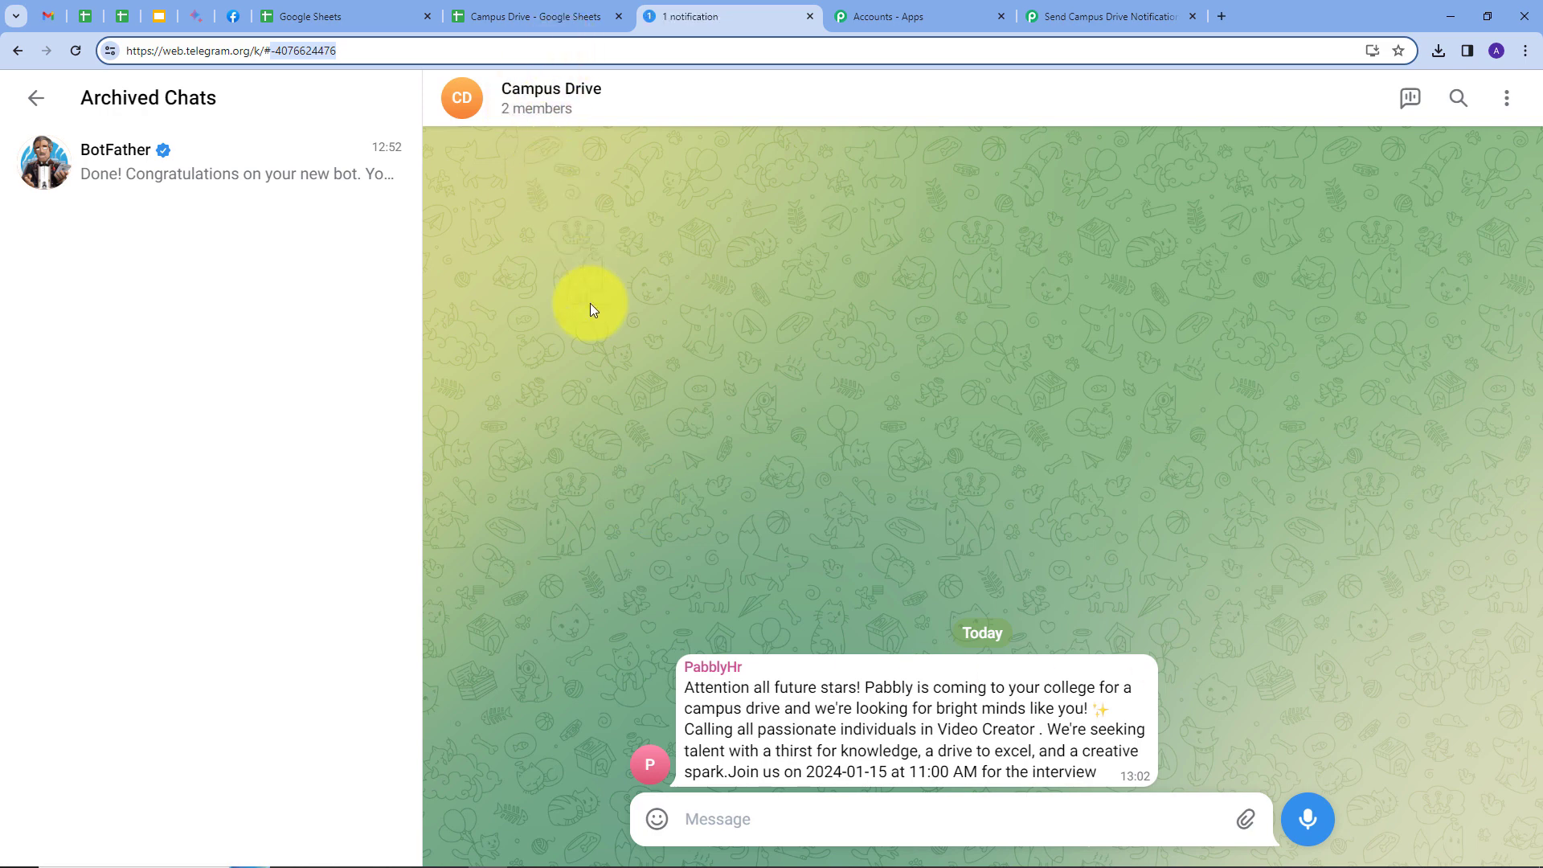
- Switch to Telegram Web and check the test announcement in the Campus Drive group
left_click(836, 544)
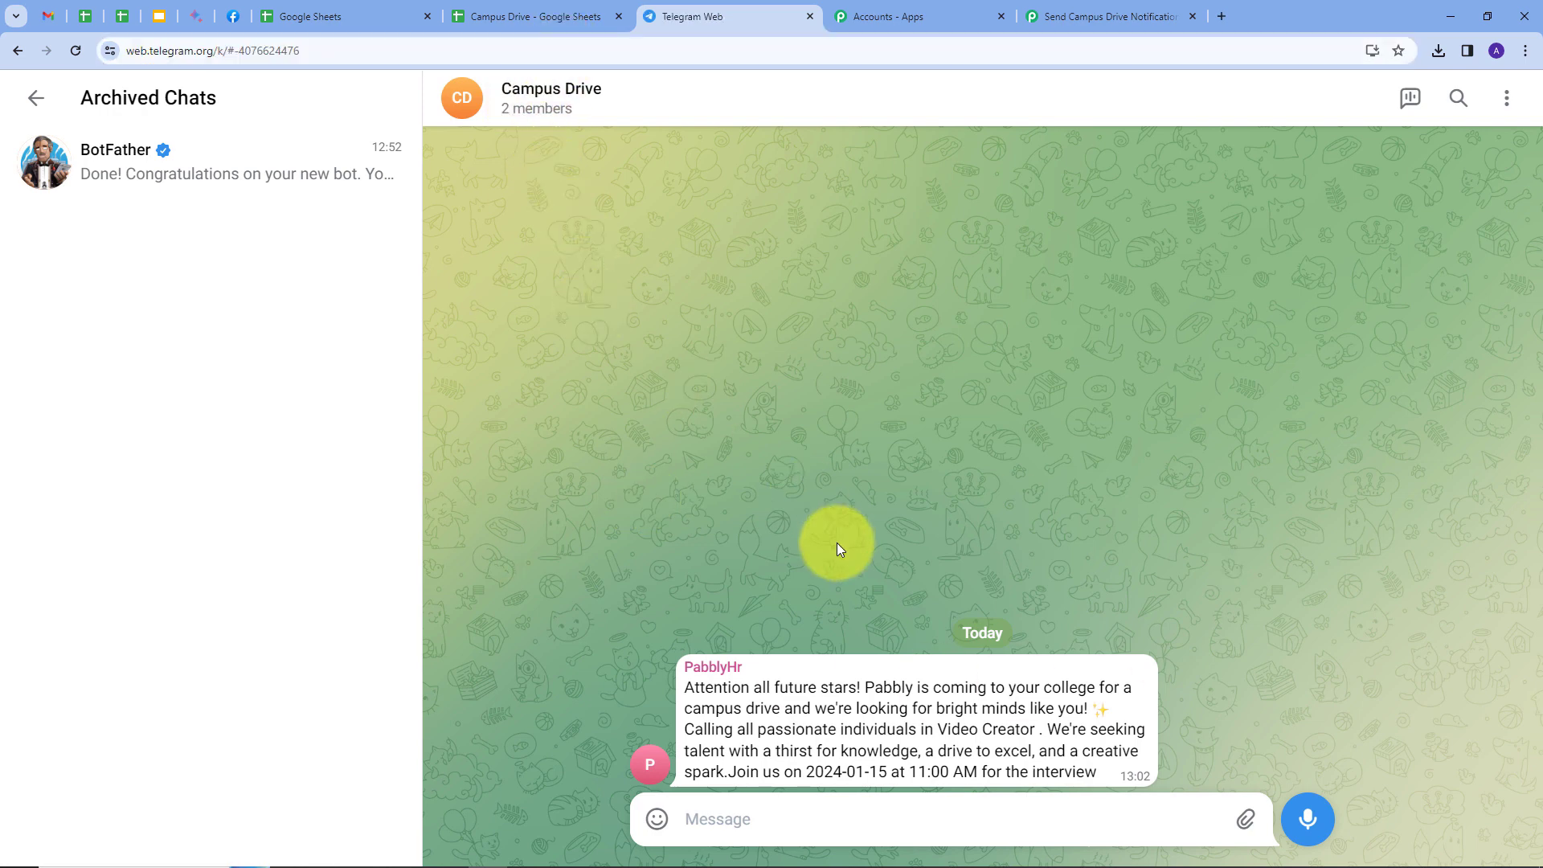
double_click(690, 692)
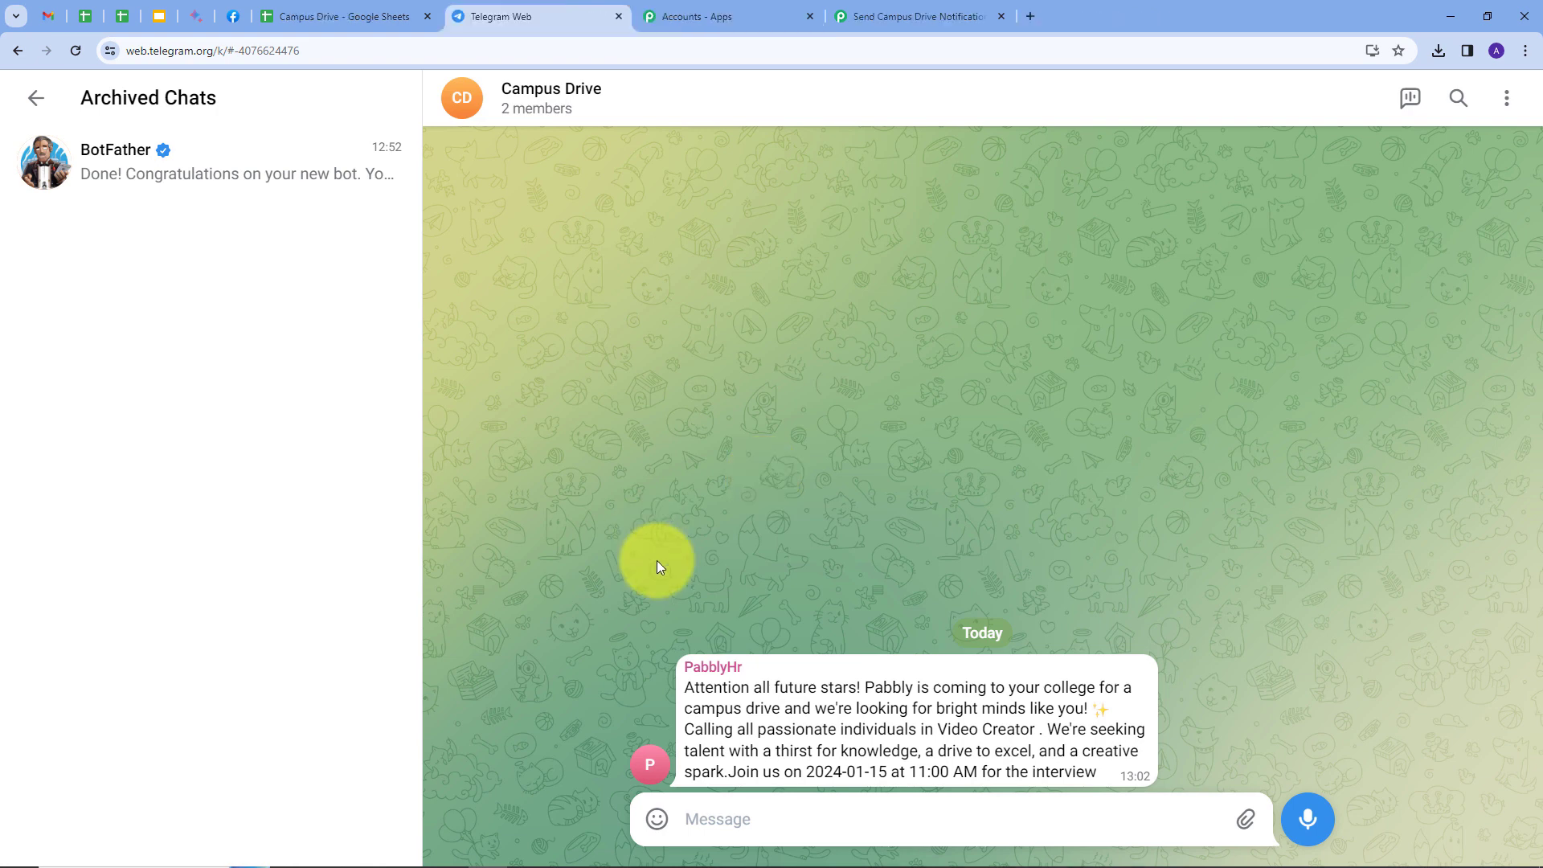
- Switch to the Campus Drive spreadsheet and add row 3 with Company Demo, Date 2024-01-16, Time 12:00 PM and Position ABC
left_click(339, 14)
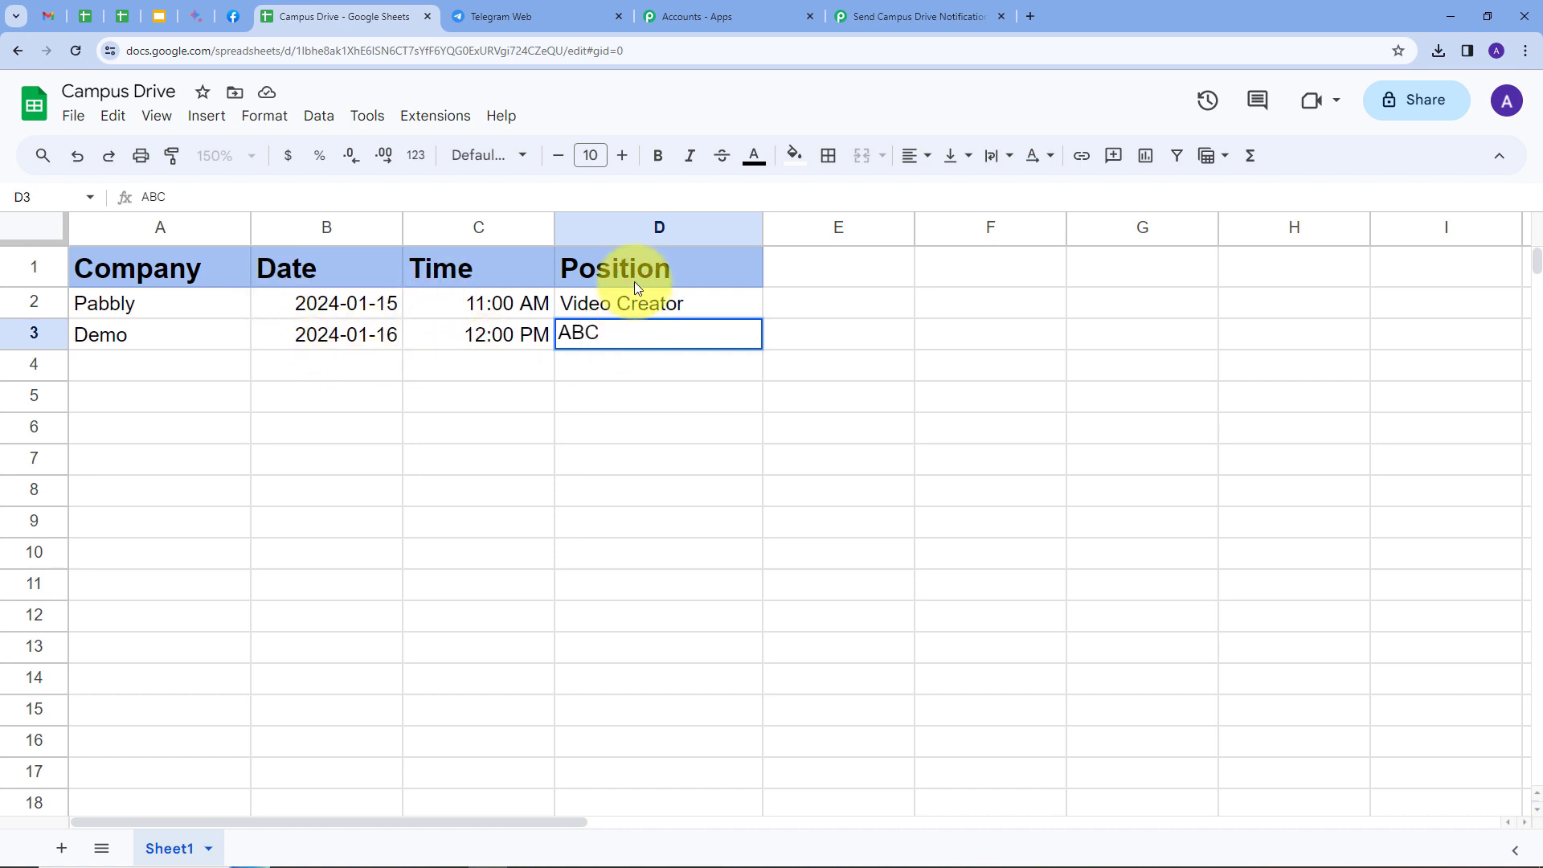
key("Return")
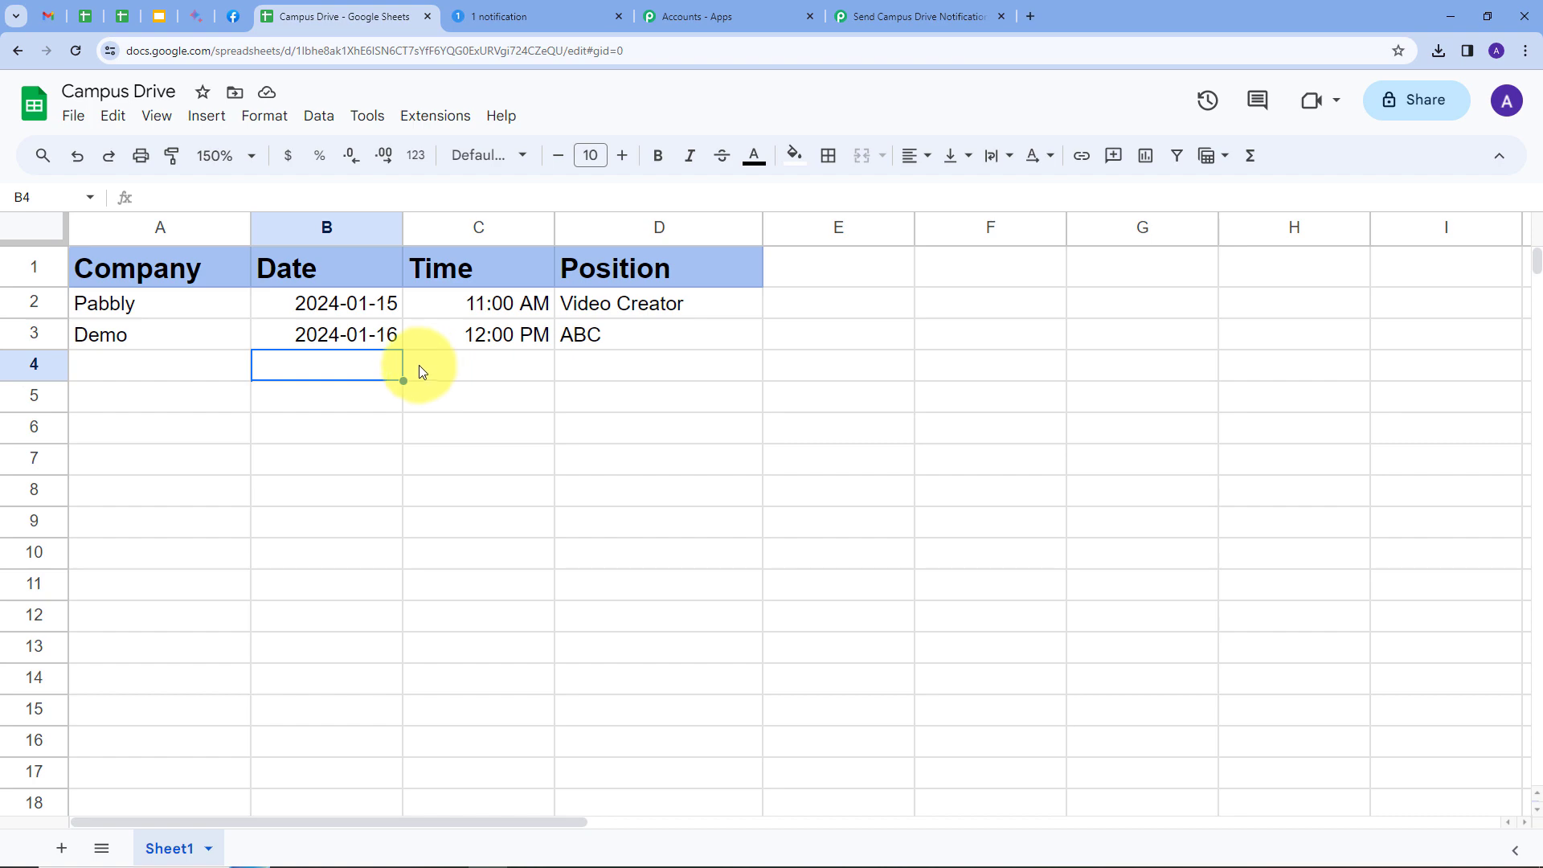
- Read the new Demo announcement in the Campus Drive Telegram group and toggle a heart reaction on it
left_click(504, 20)
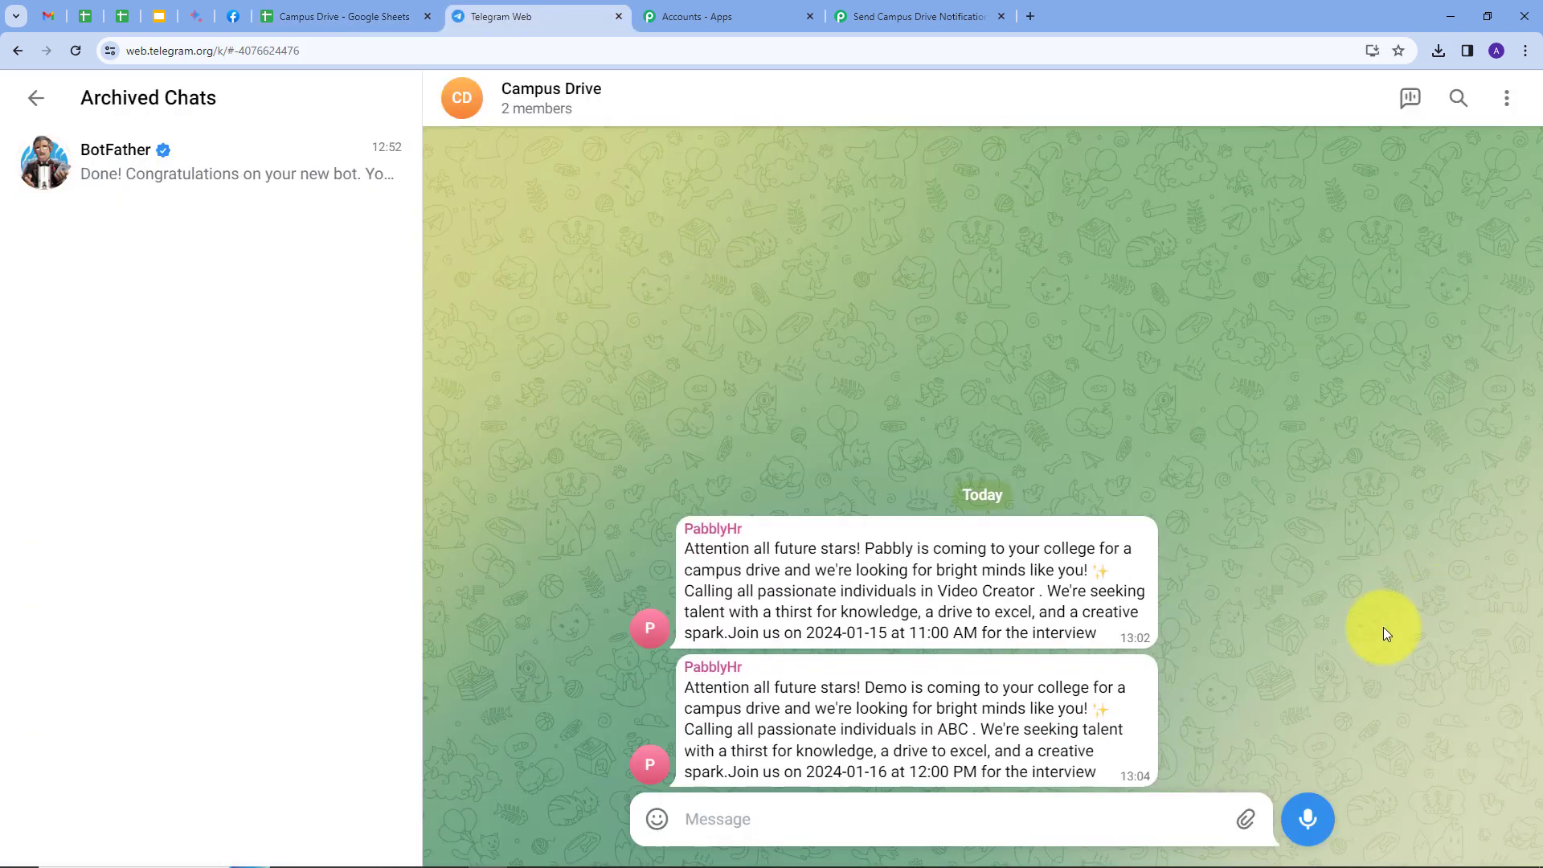
double_click(658, 678)
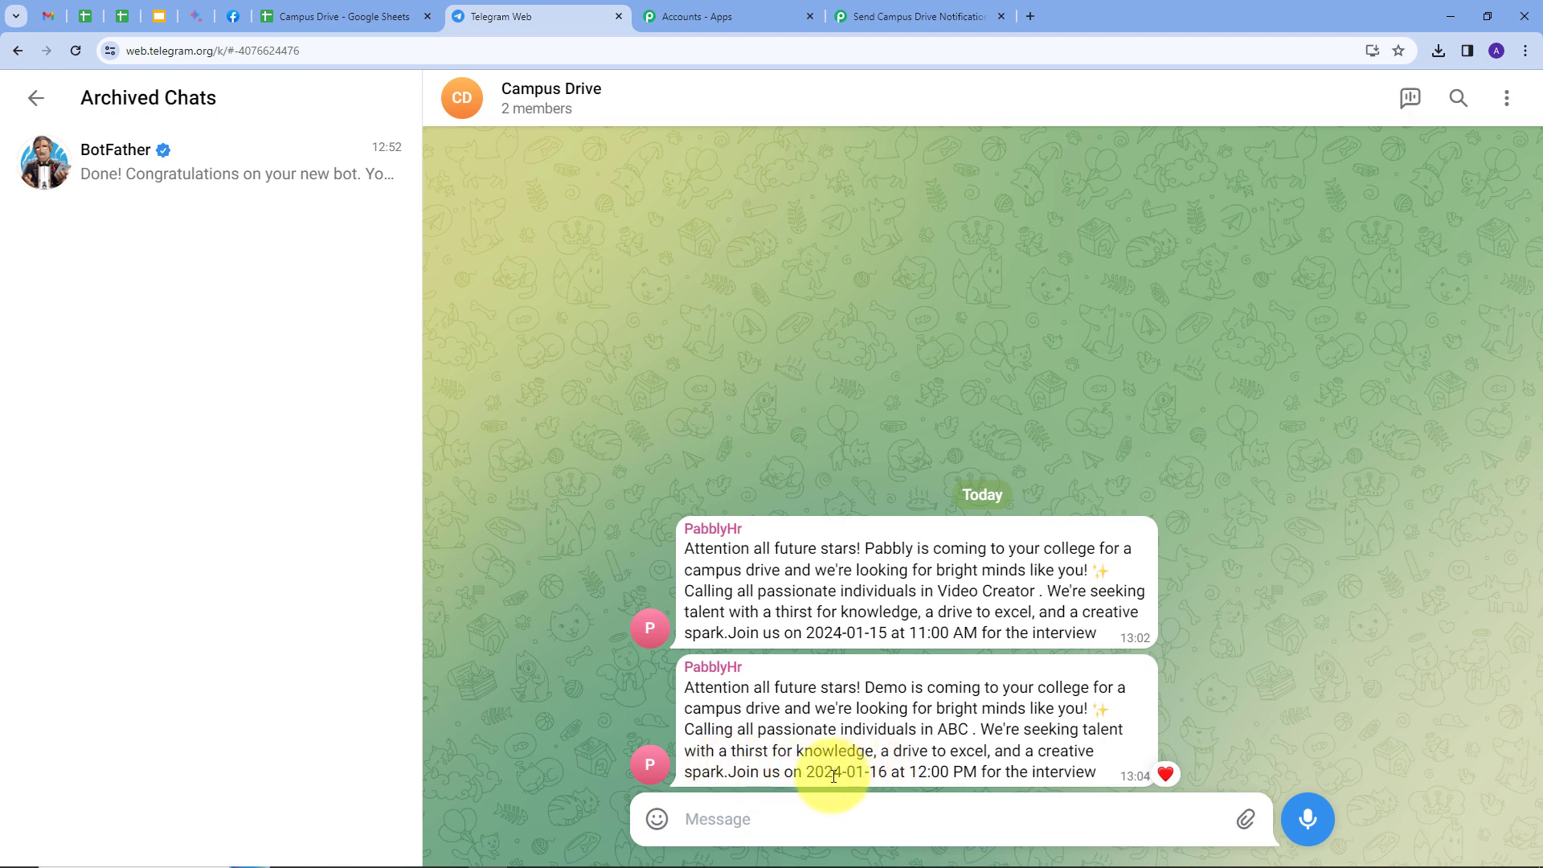
left_click(1165, 774)
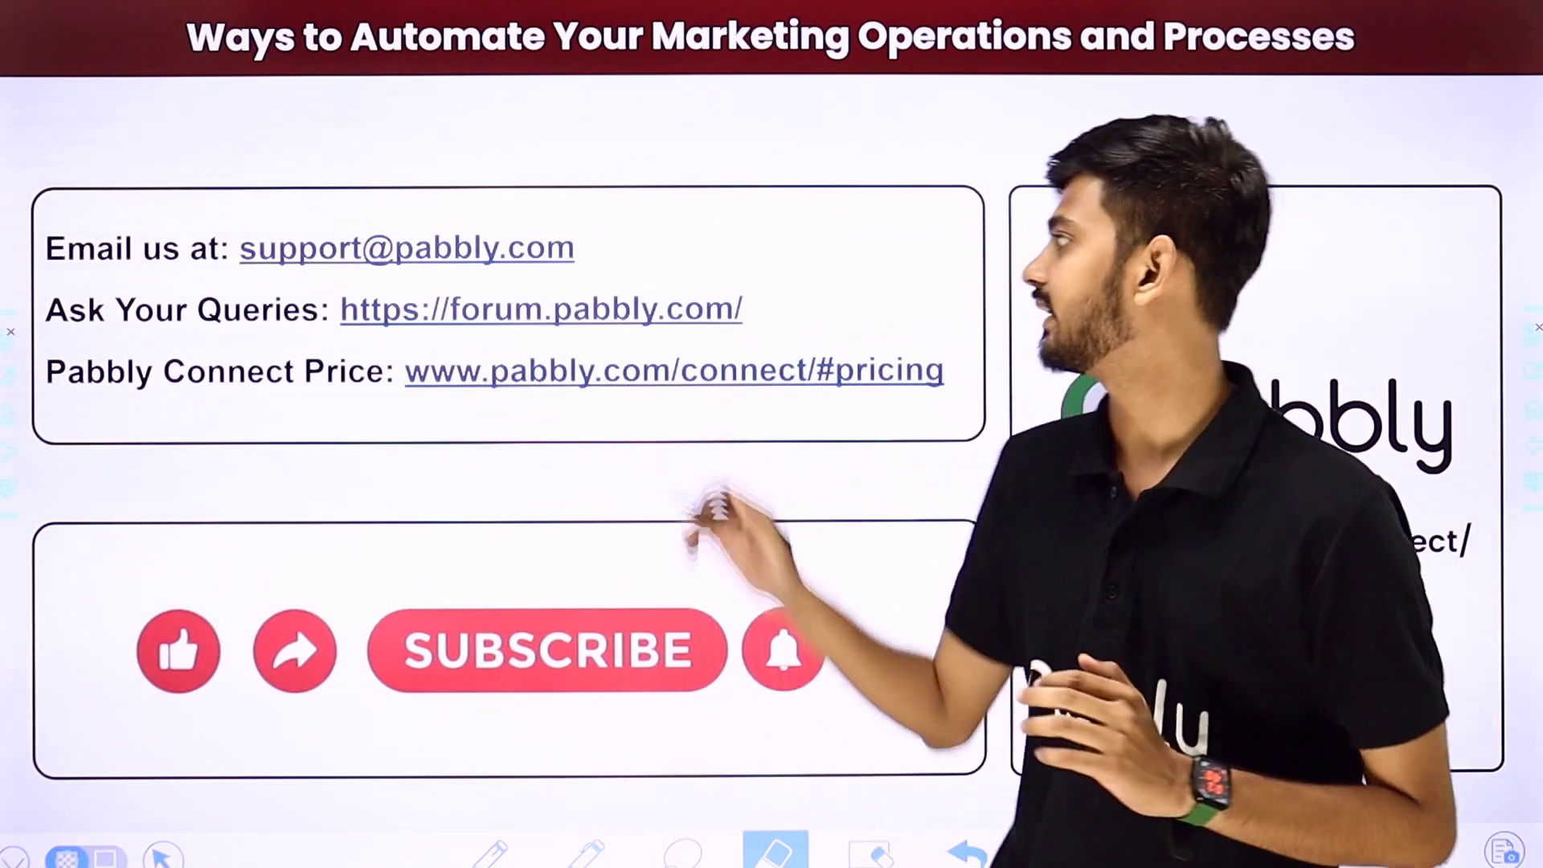
left_click_drag(619, 252, 740, 160)
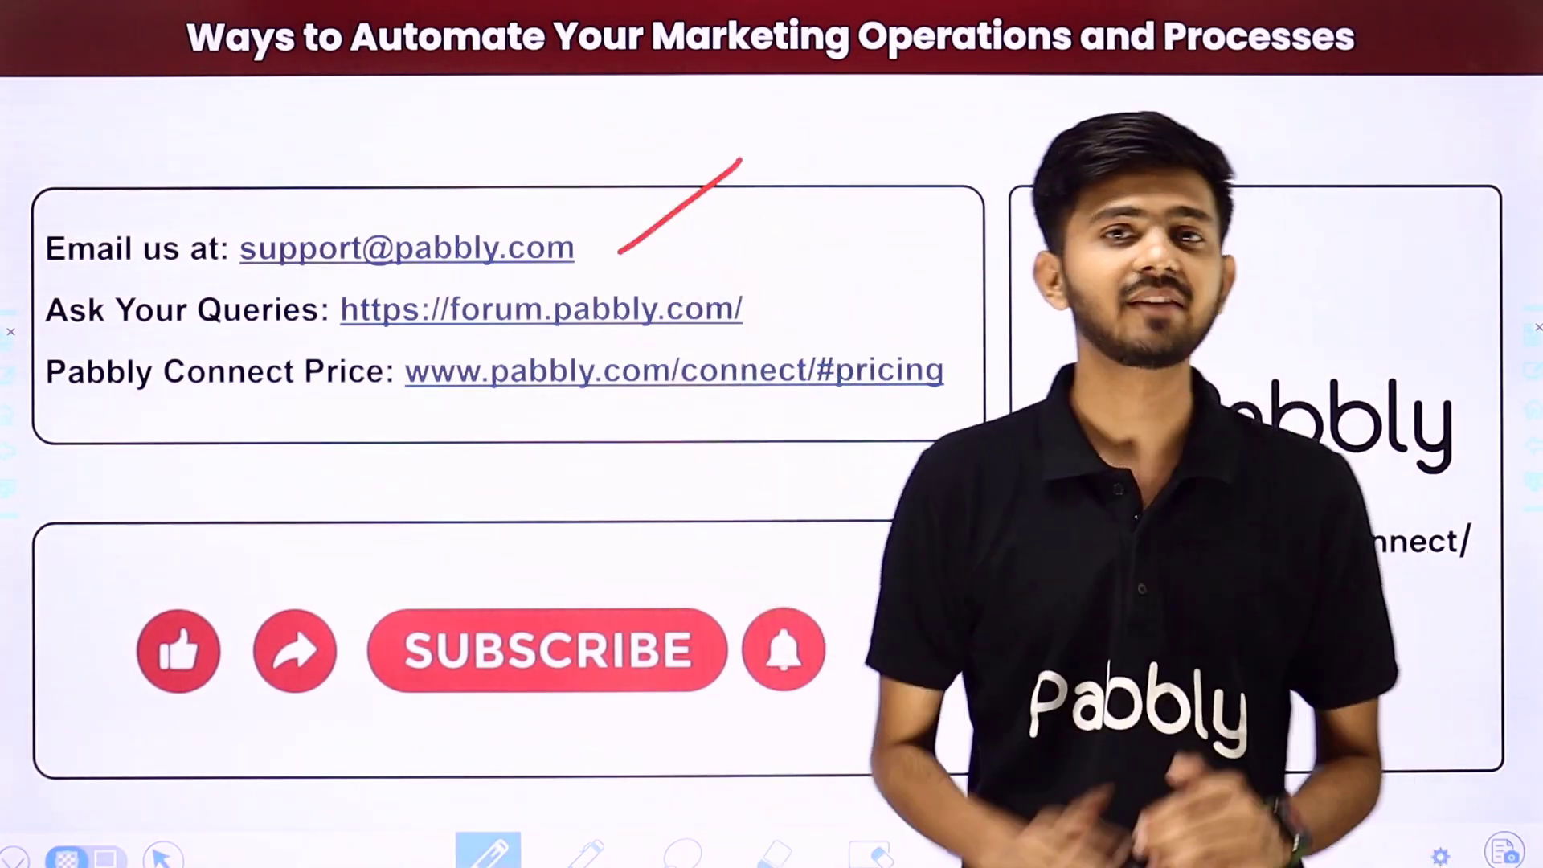